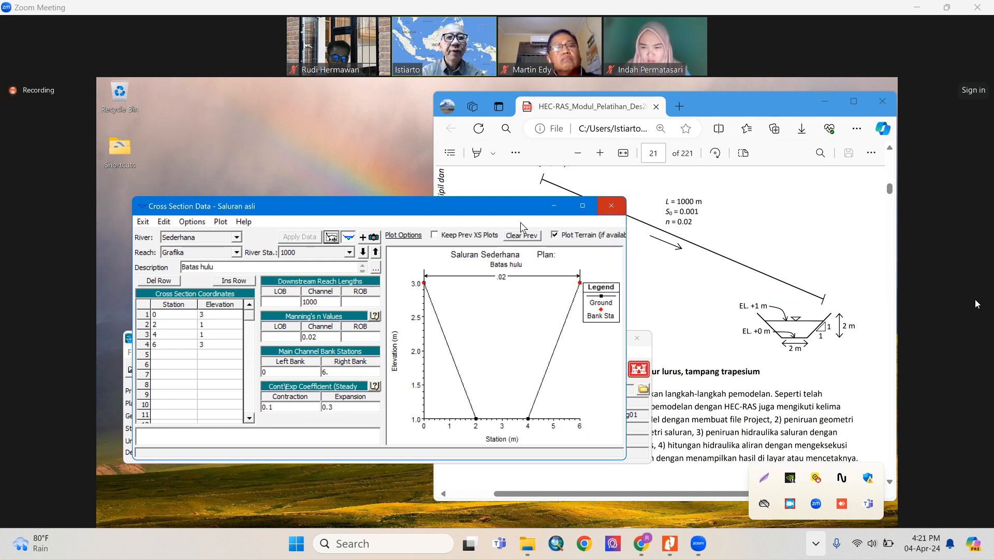
- Close the cross section editor and open the geometric data editor for the Saluran asli geometry
left_click(147, 222)
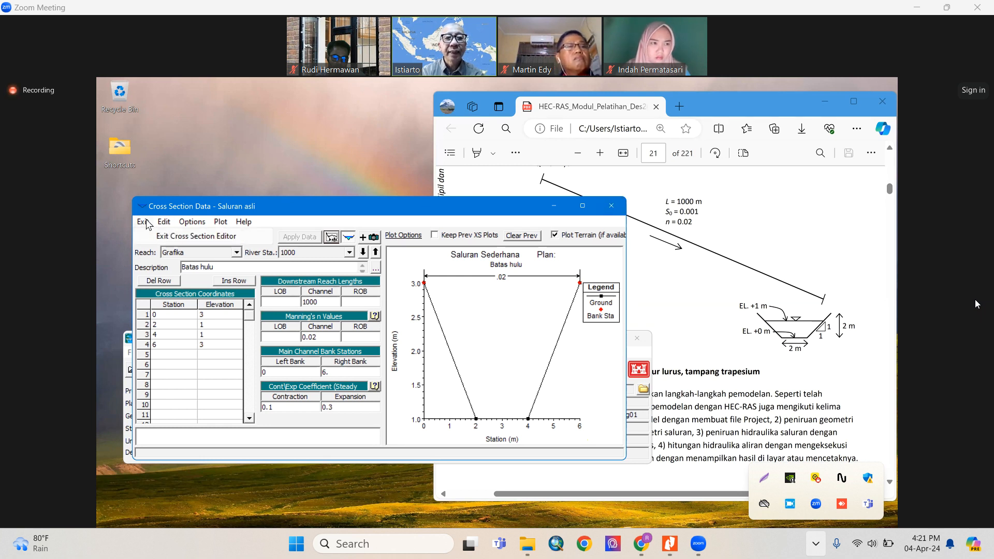
left_click(170, 240)
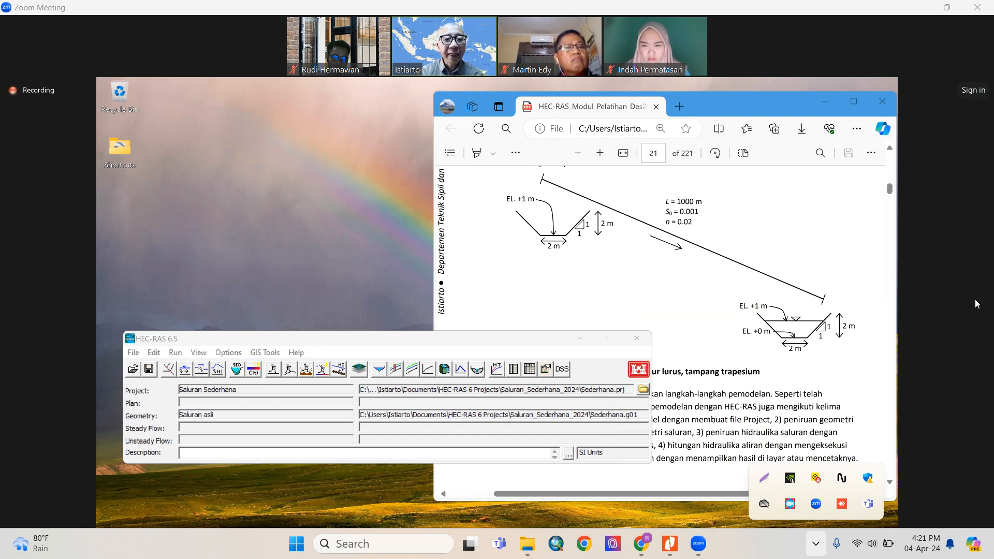
left_click(170, 370)
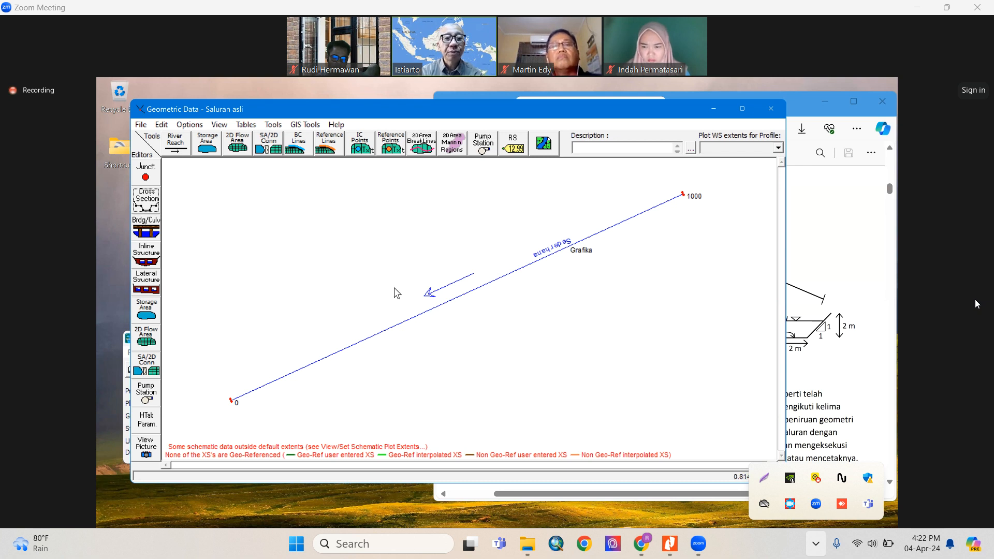
- Zoom in on the downstream end of the reach at river station 0, and restore the full plot
left_click(219, 128)
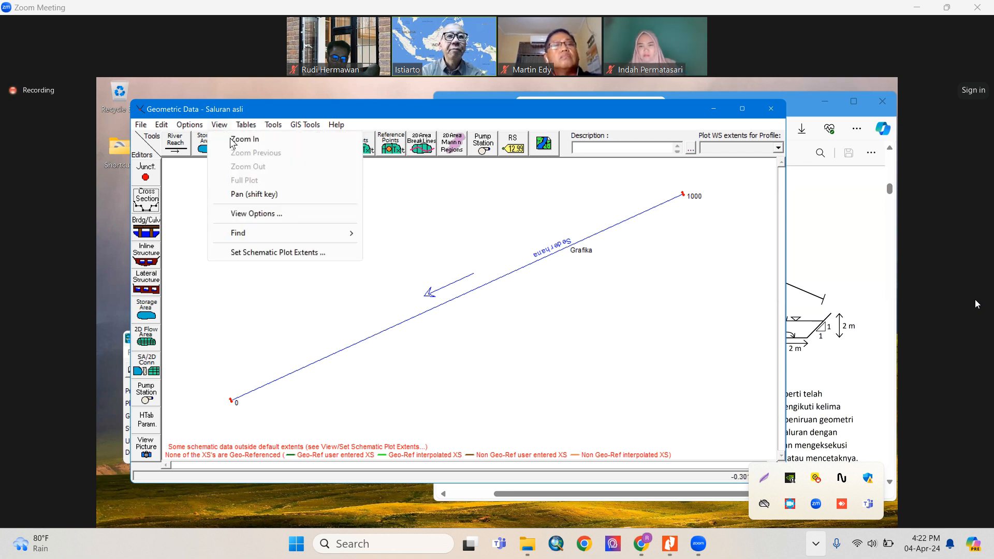
left_click(229, 141)
left_click_drag(220, 397, 247, 413)
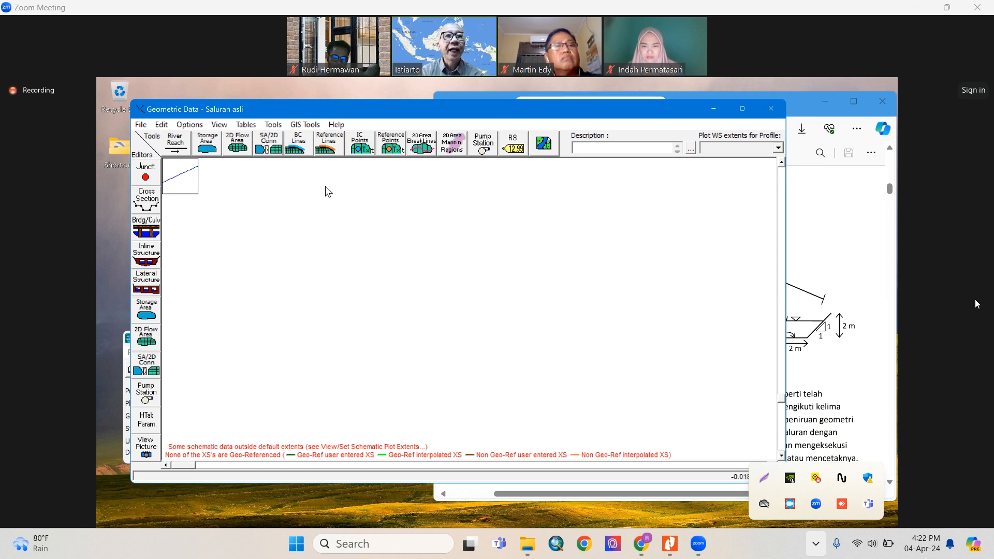
left_click(215, 129)
left_click(240, 180)
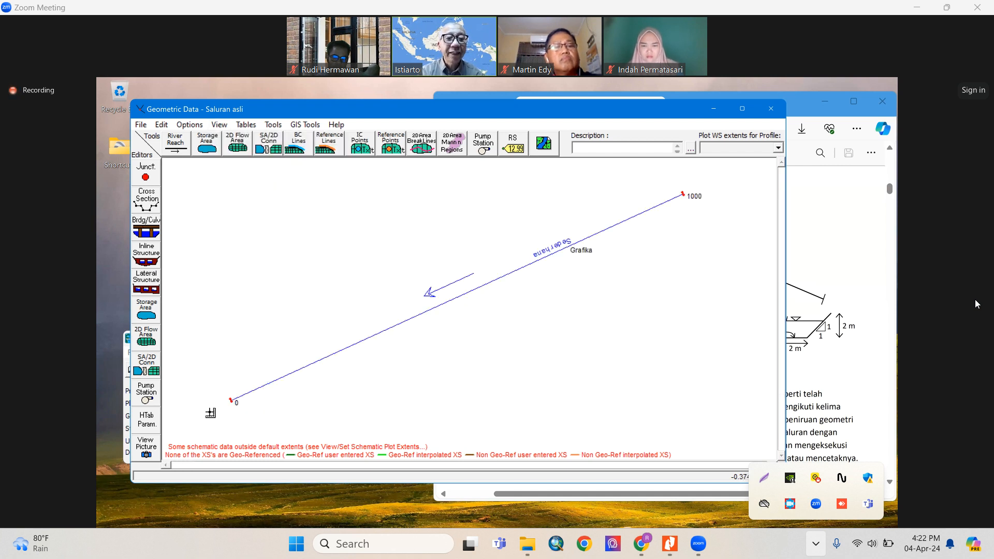
- Examine the Sederhana river schematic by zooming and panning between river stations 0 and 1000
scroll(211, 413, "up", 3)
scroll(210, 412, "down", 3)
scroll(208, 411, "up", 1)
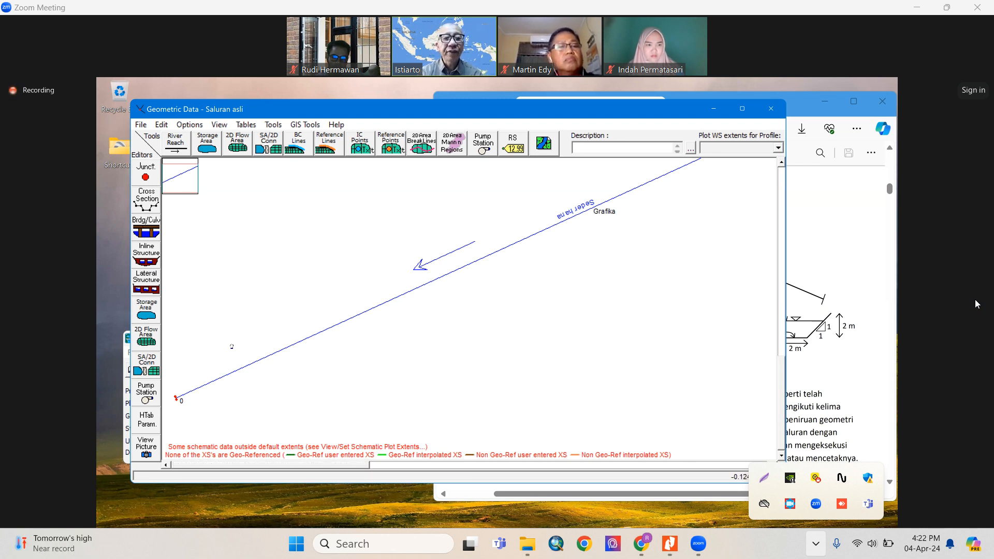
scroll(342, 328, "down", 1)
left_click_drag(275, 368, 521, 306)
left_click_drag(647, 178, 561, 312)
left_click_drag(488, 334, 481, 344)
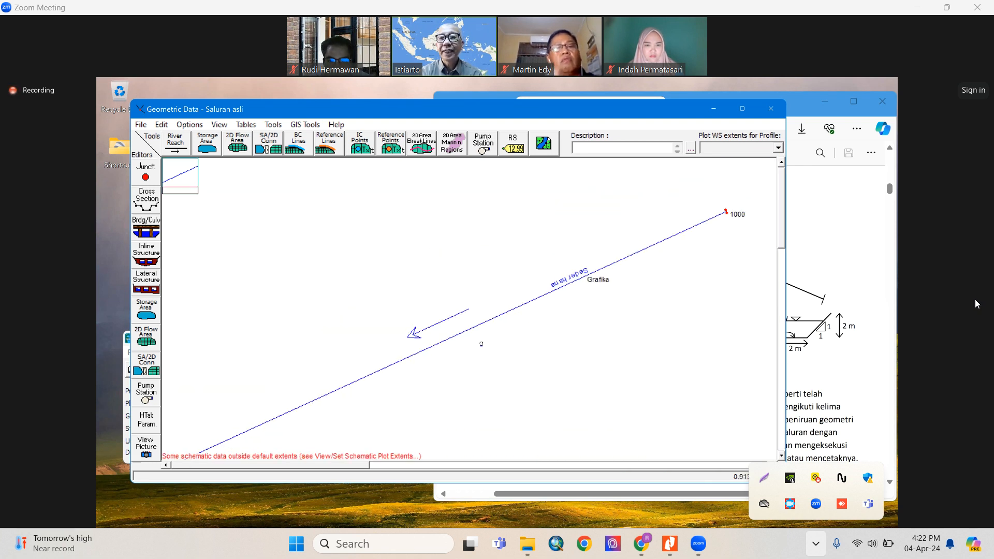
left_click_drag(422, 381, 495, 343)
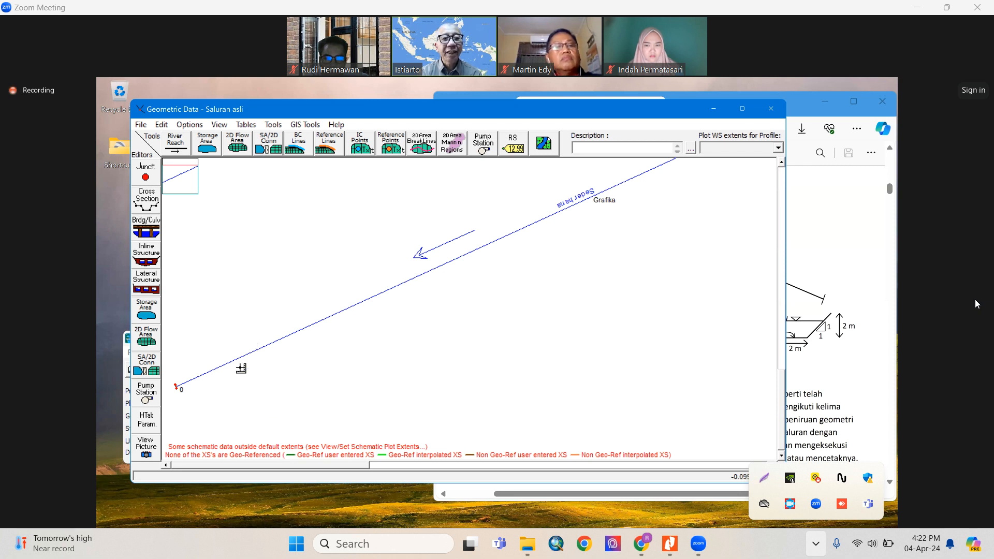
scroll(242, 367, "up", 2)
scroll(242, 368, "down", 1)
scroll(241, 367, "down", 2)
scroll(241, 367, "up", 1)
scroll(243, 368, "down", 1)
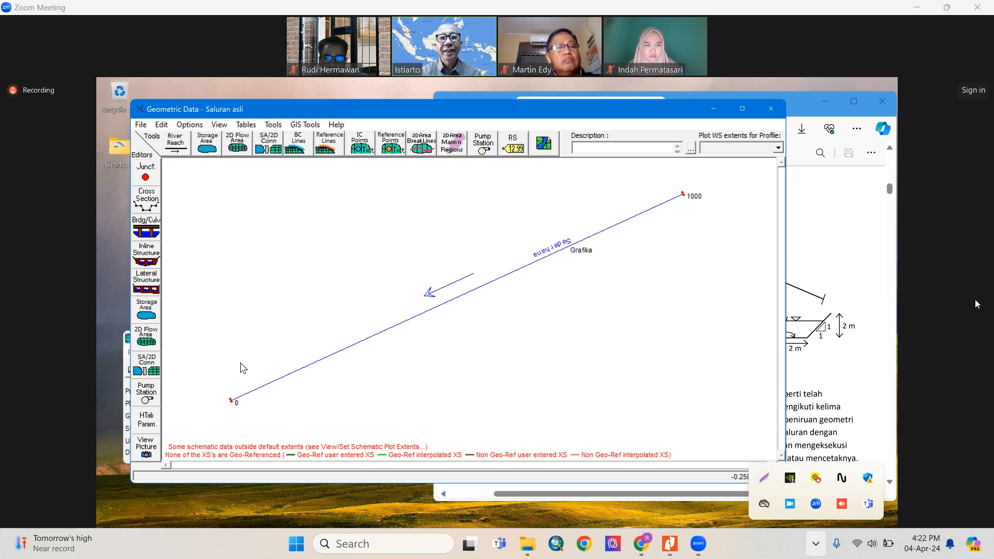
- Zoom in on the middle of the river schematic and return to the full plot
left_click(219, 125)
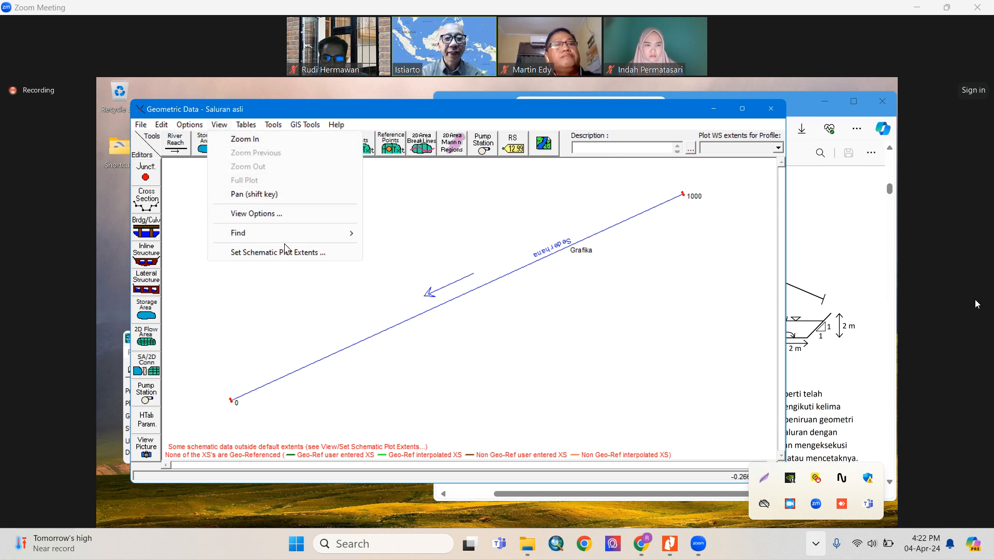
left_click(459, 347)
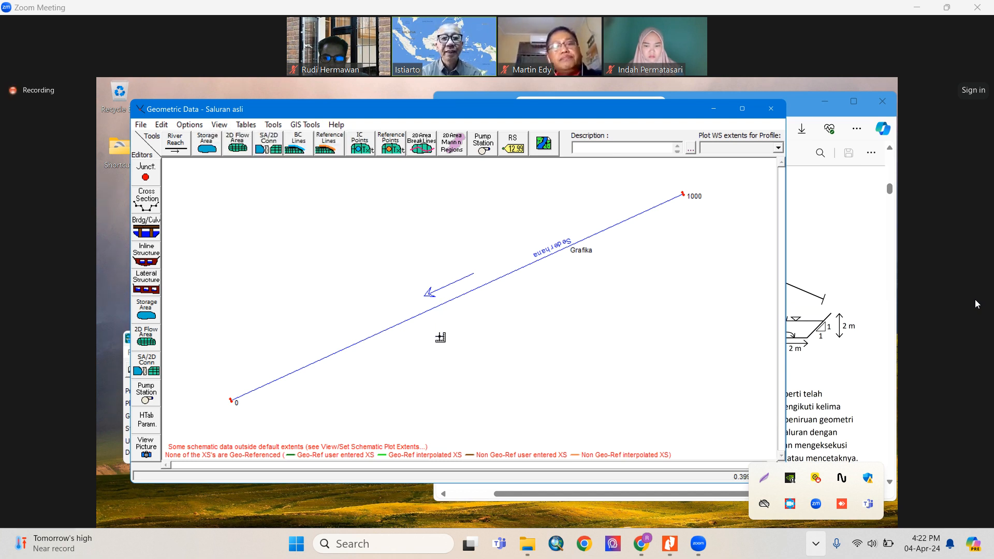
scroll(440, 337, "up", 3)
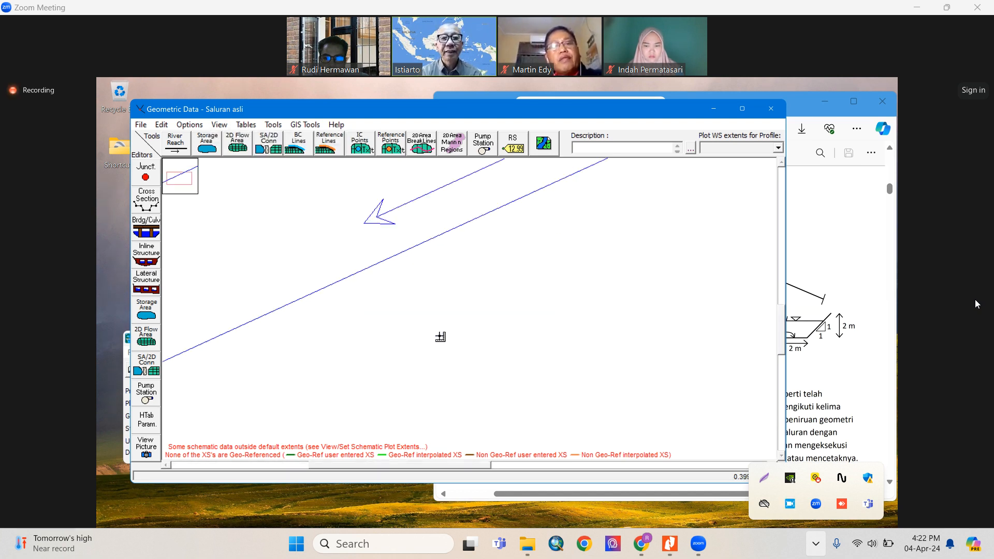
left_click(222, 125)
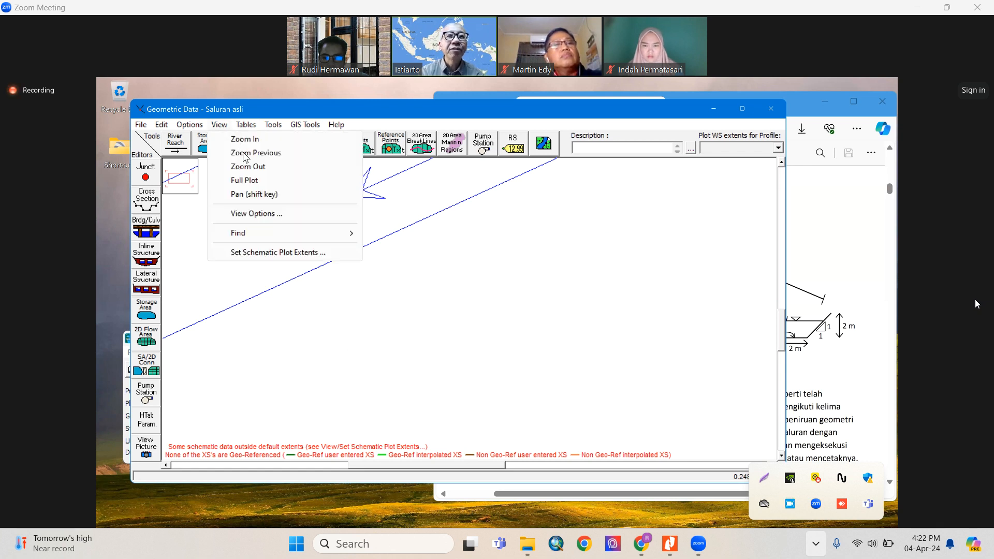
left_click(250, 180)
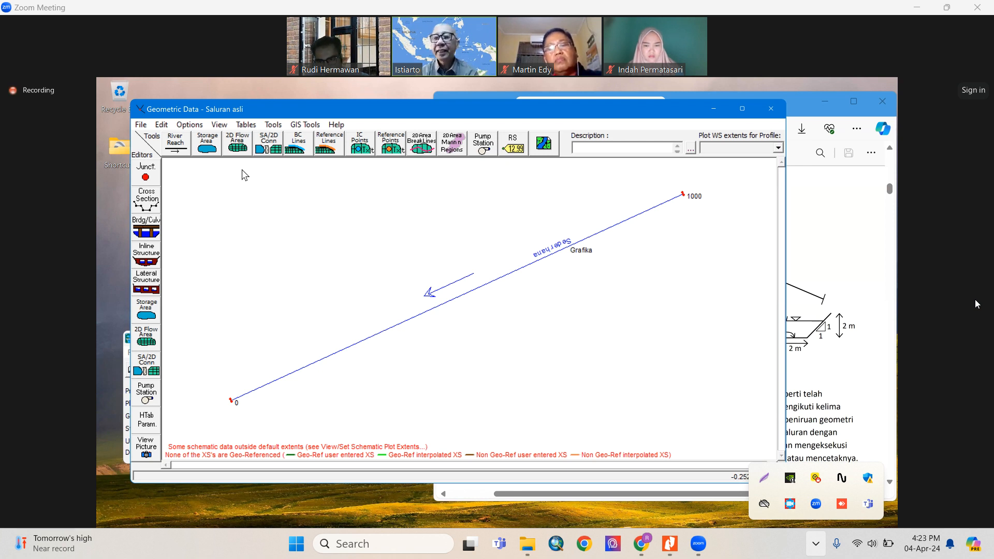
- Save the geometry data
left_click(141, 126)
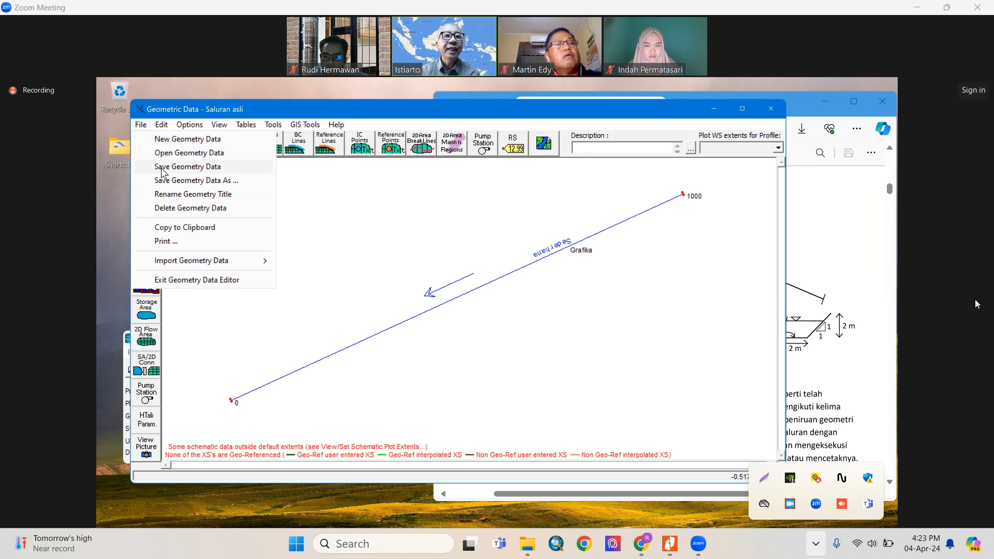
left_click(334, 112)
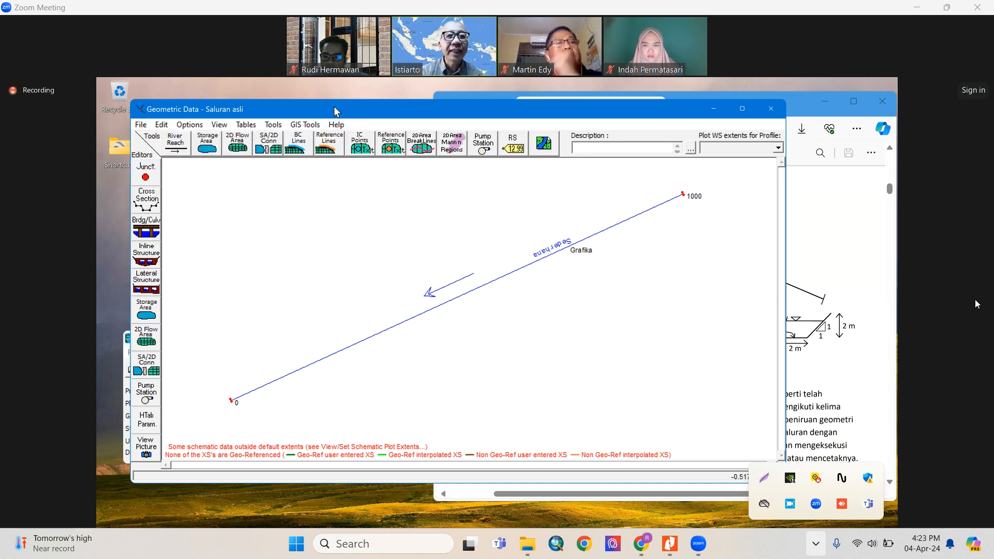
left_click(140, 126)
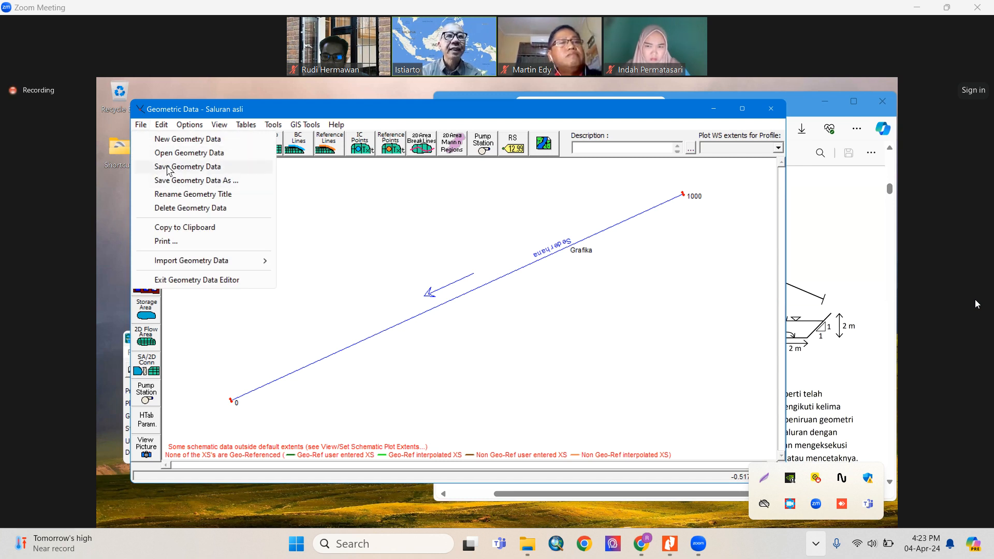
left_click(169, 168)
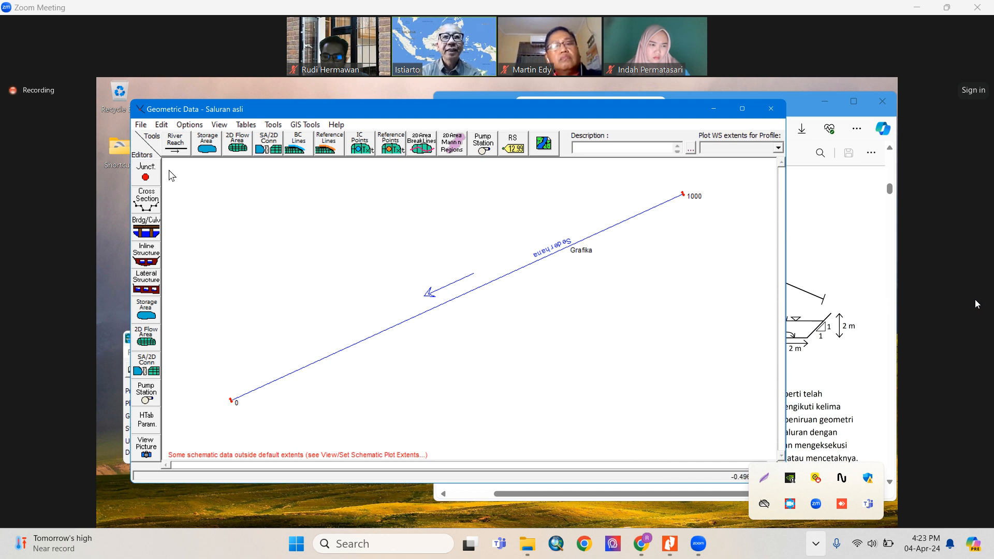
- From the main project window, view the cross-section plots of river stations 1000 and 0, closing the plot when done
mouse_move(337, 515)
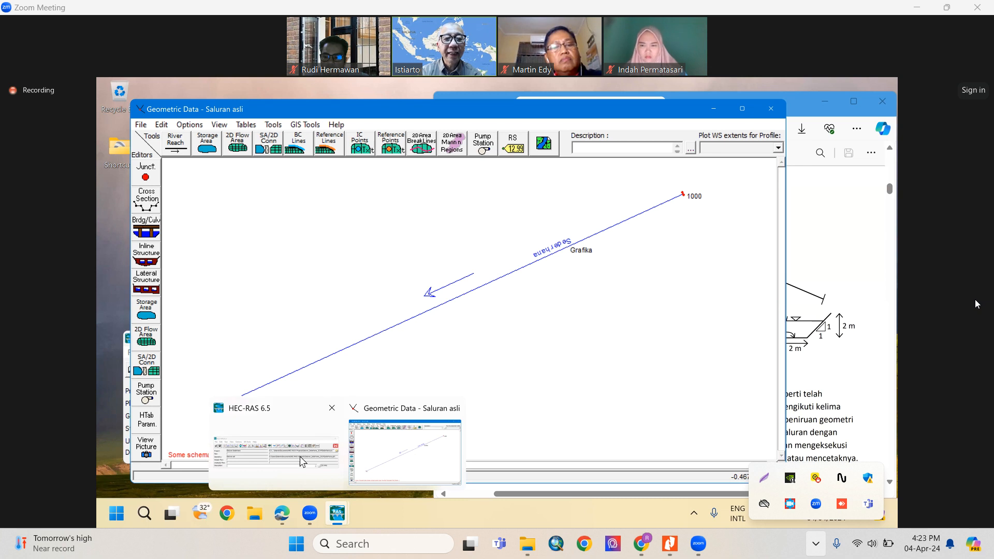
left_click(299, 449)
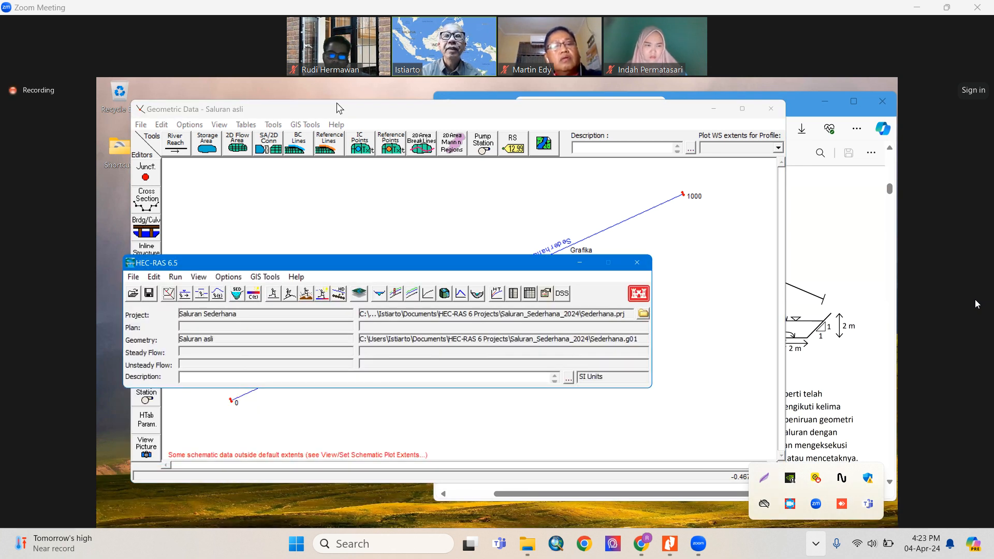
left_click_drag(348, 263, 342, 102)
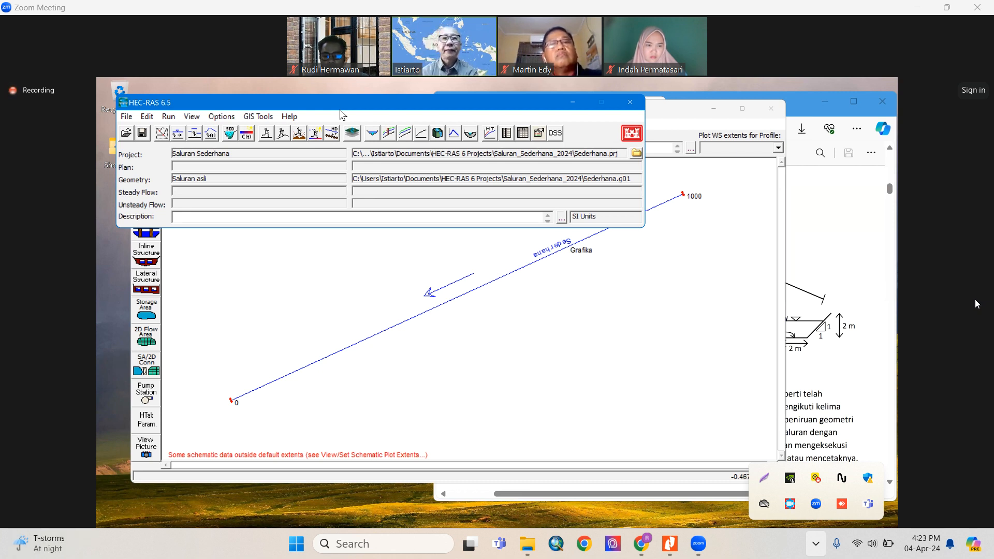
left_click(191, 117)
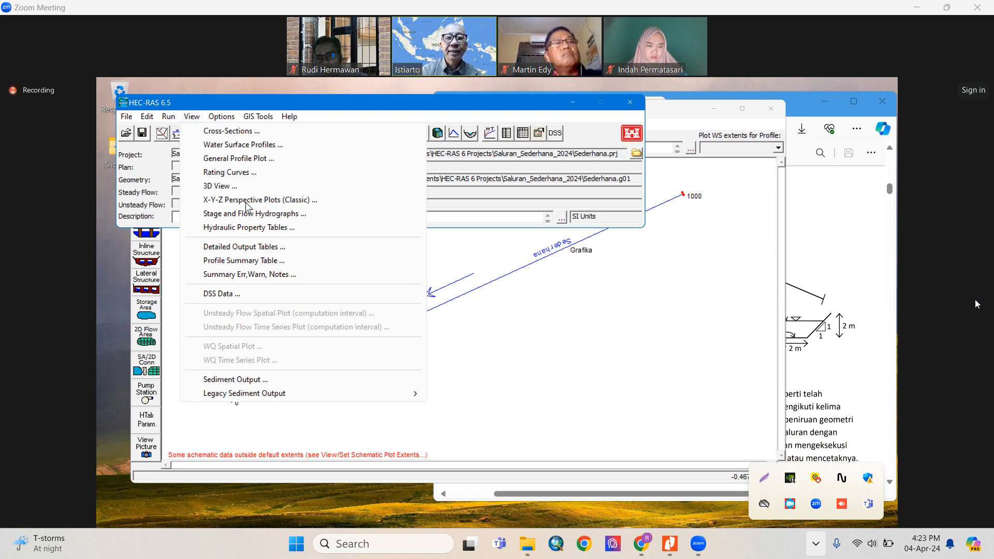
left_click(232, 132)
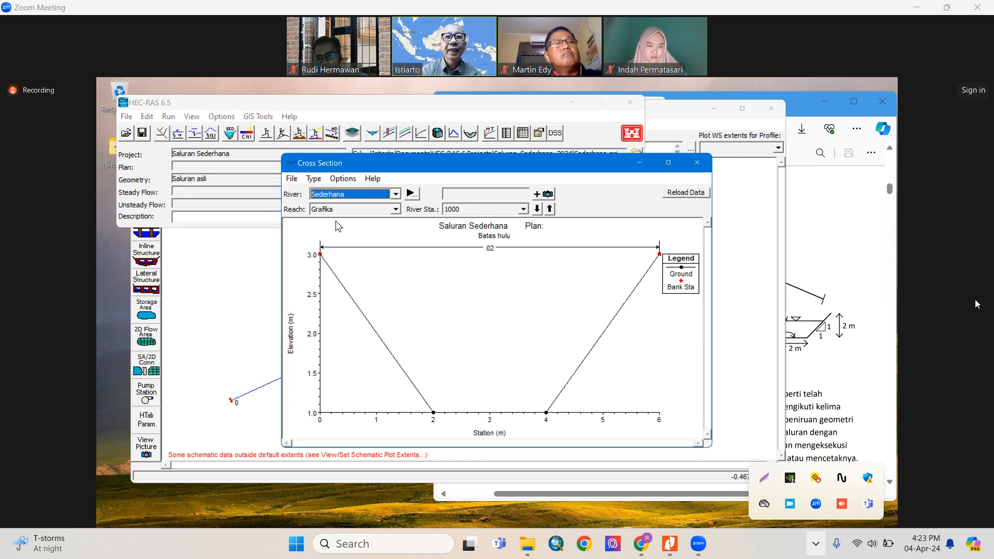
left_click(492, 210)
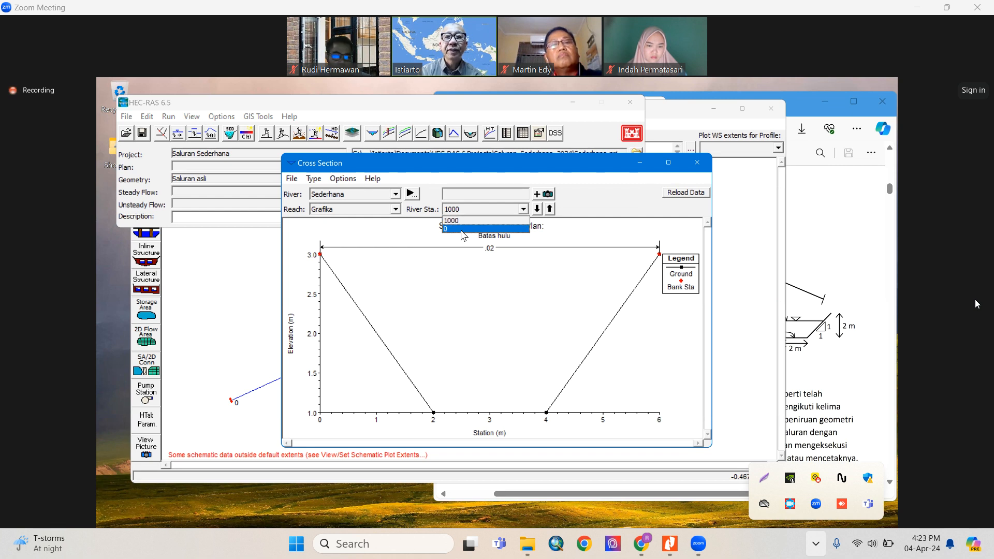
left_click(462, 229)
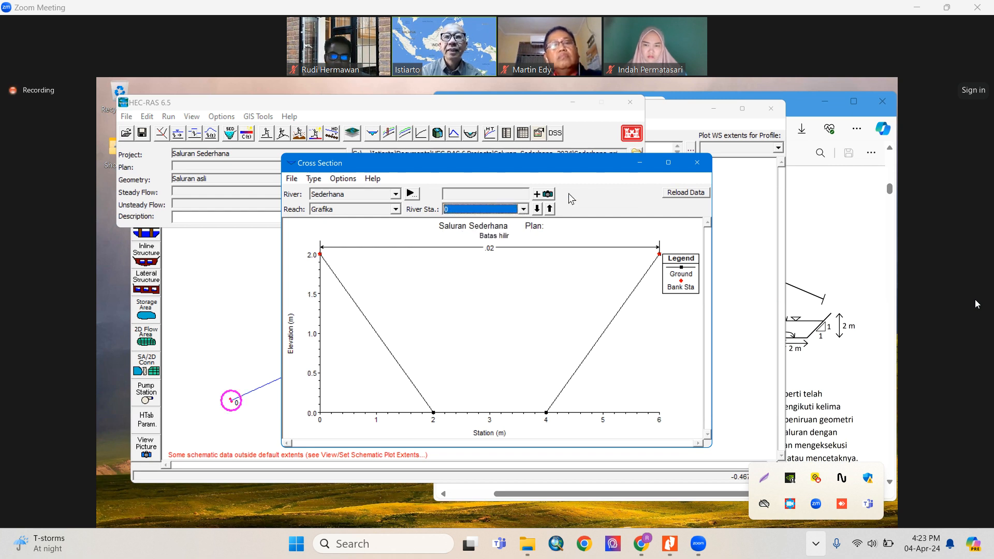
left_click(697, 164)
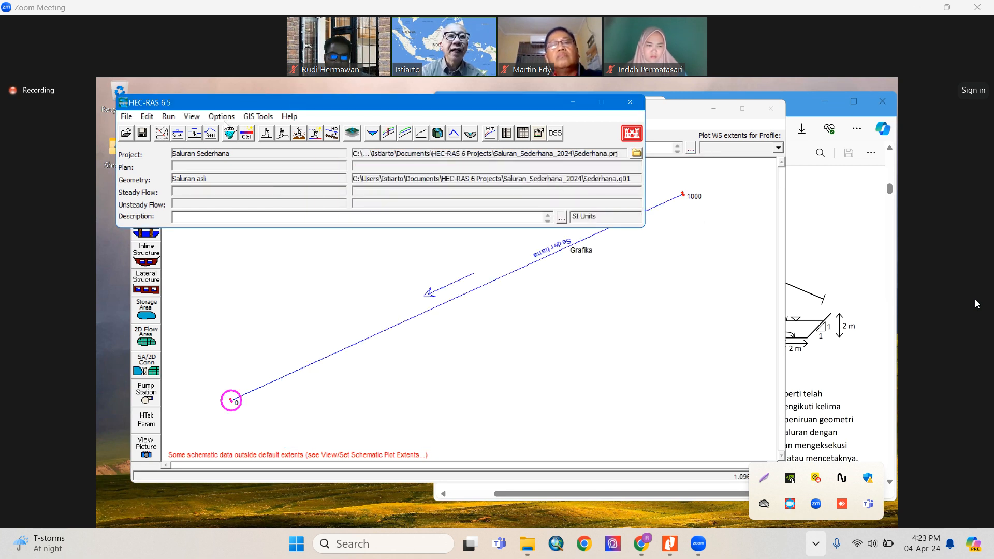
- Display the longitudinal water surface profile plot of the Grafika reach in a widened window clear of the PDF
left_click(193, 119)
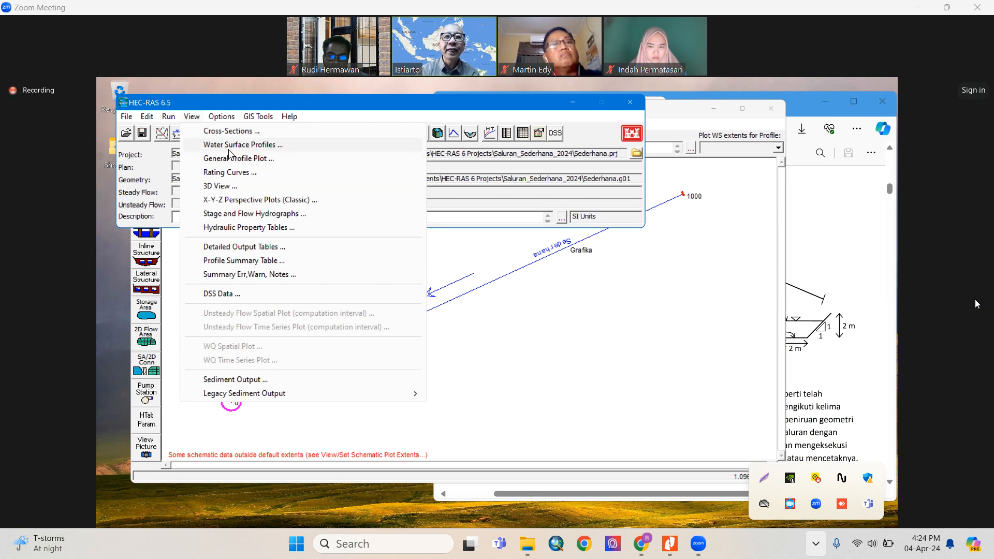
left_click(229, 147)
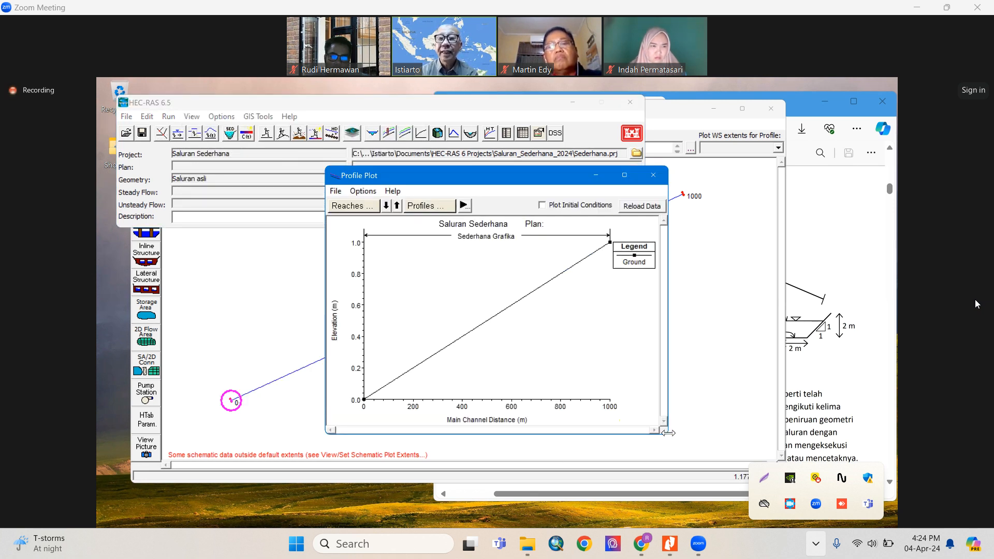
left_click_drag(668, 433, 856, 433)
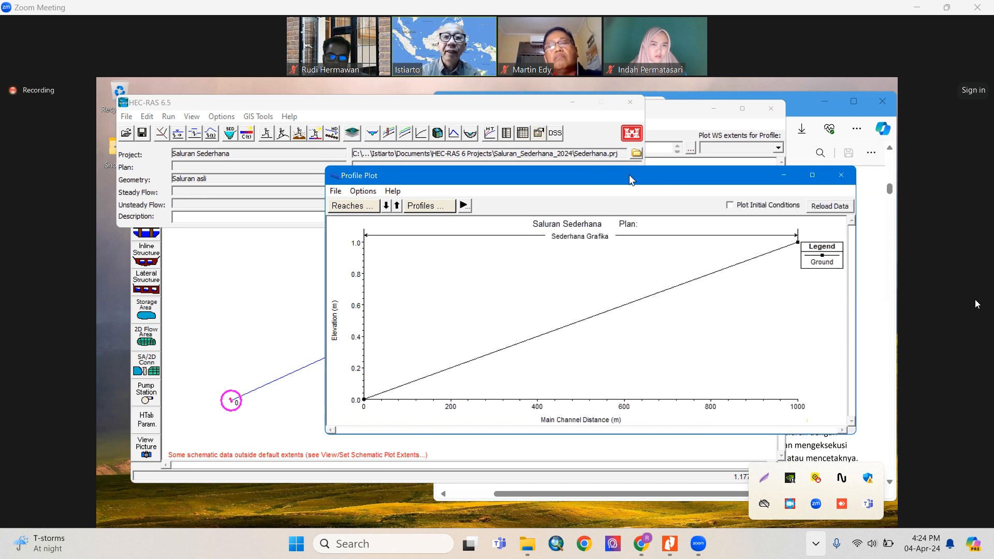
left_click_drag(630, 180, 516, 187)
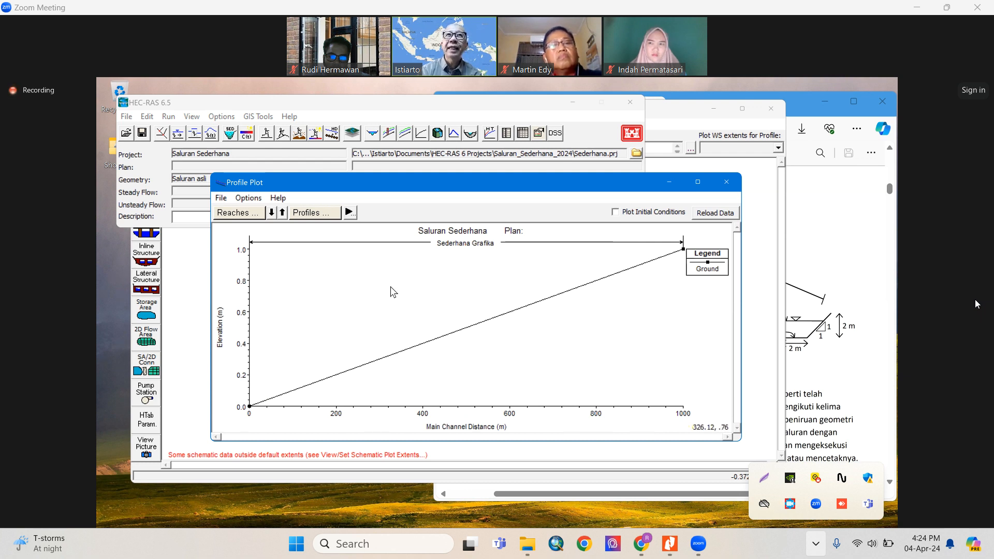
- Maximize the profile plot window and add the left main channel bank elevations to the plotted variables
left_click(246, 198)
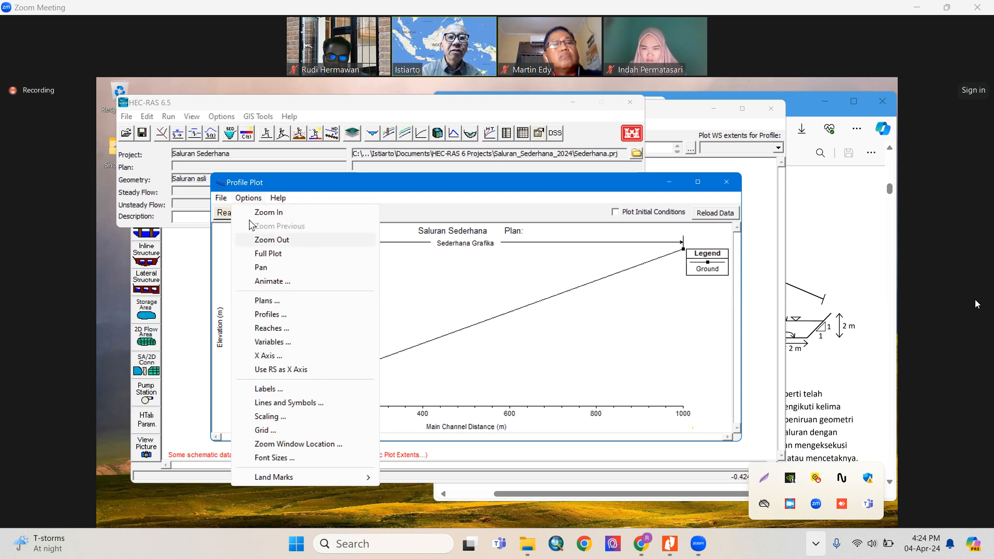
left_click(465, 181)
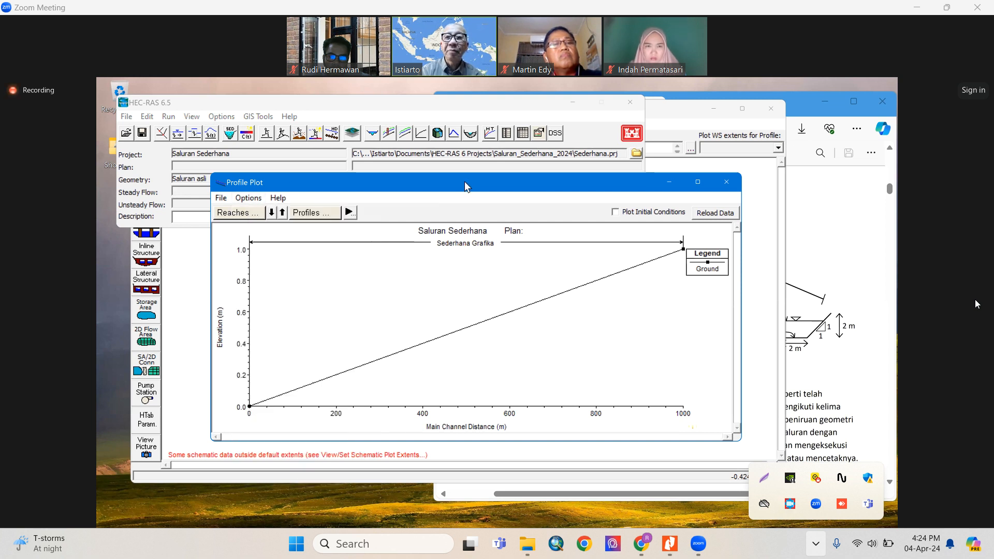
left_click(689, 184)
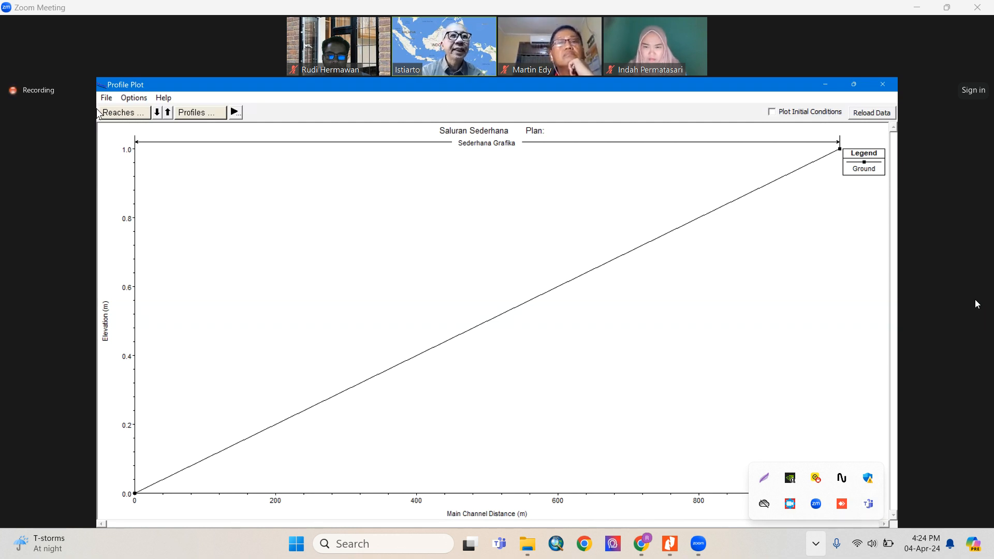
left_click(125, 100)
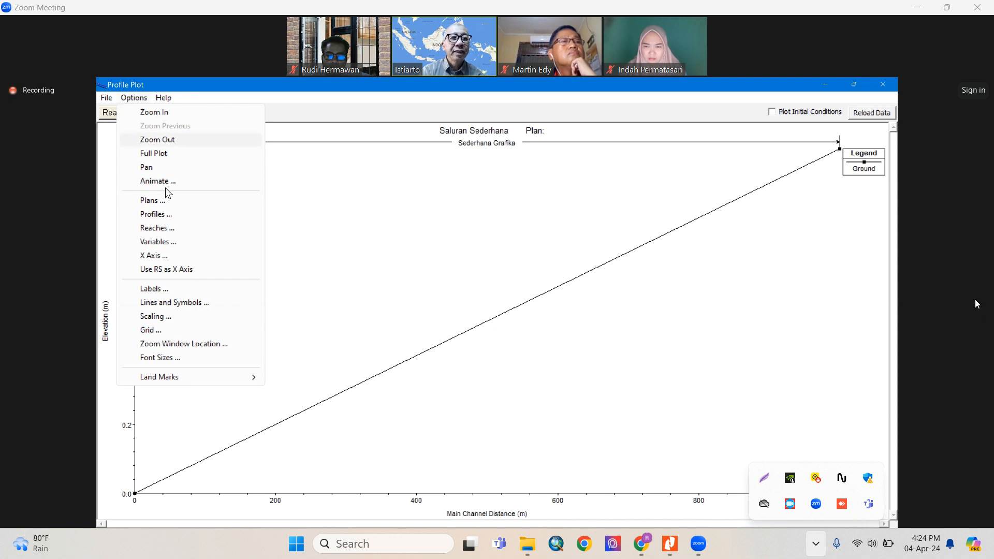
left_click(159, 242)
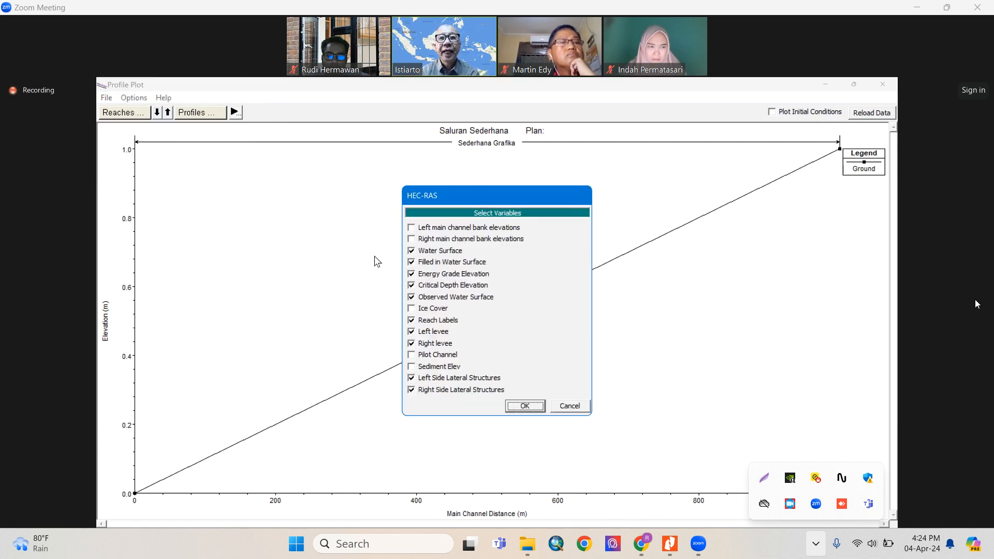
left_click(412, 229)
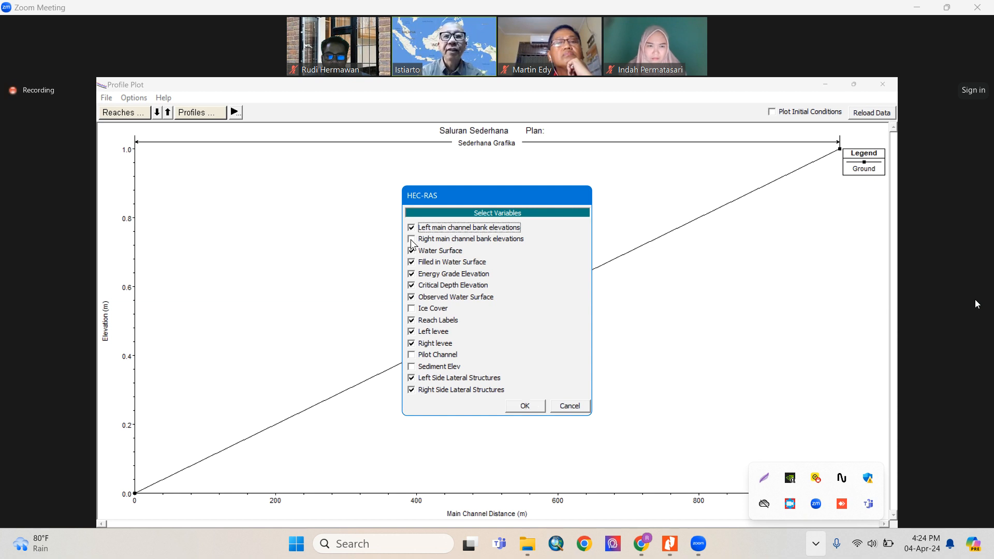
left_click(526, 406)
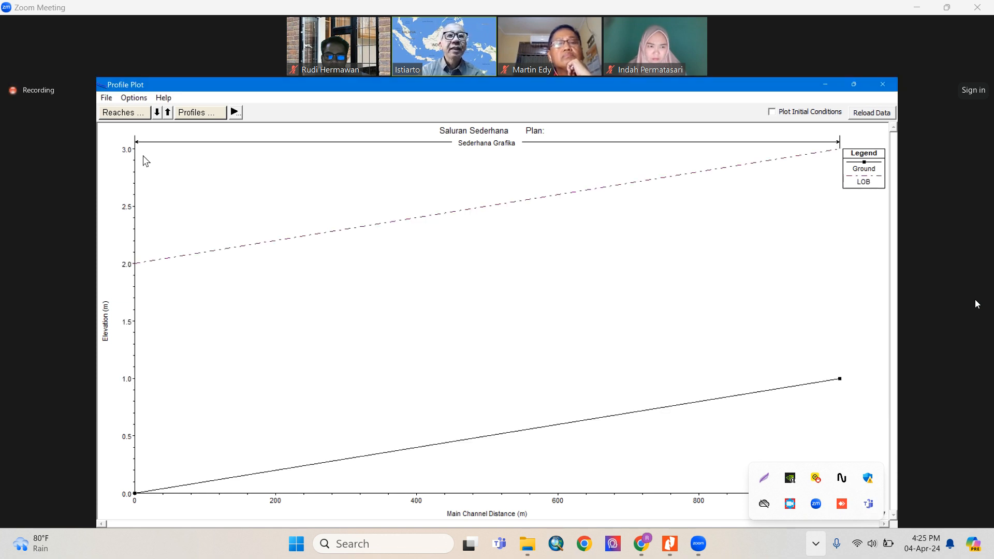
- Add the right main channel bank elevations to the variables shown in the profile plot
left_click(133, 97)
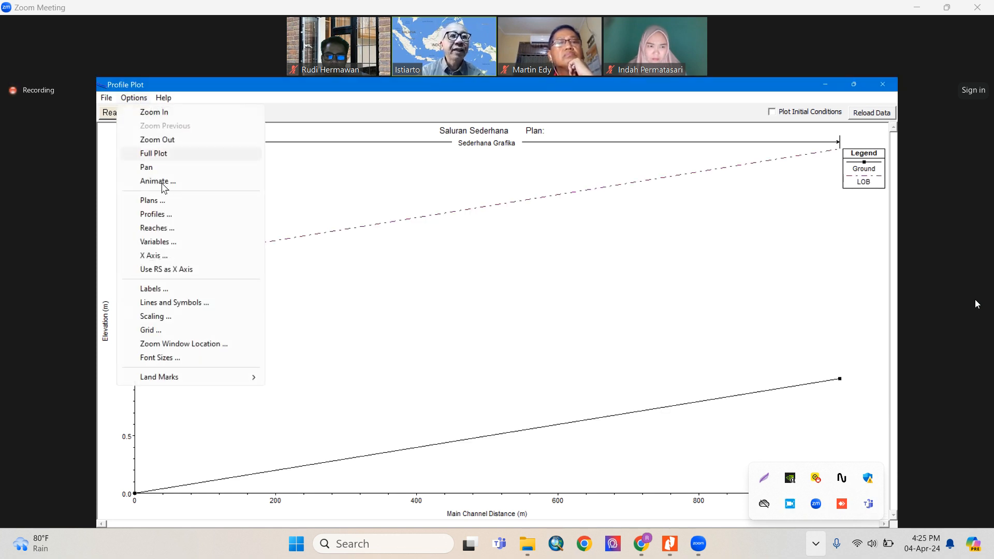
left_click(158, 242)
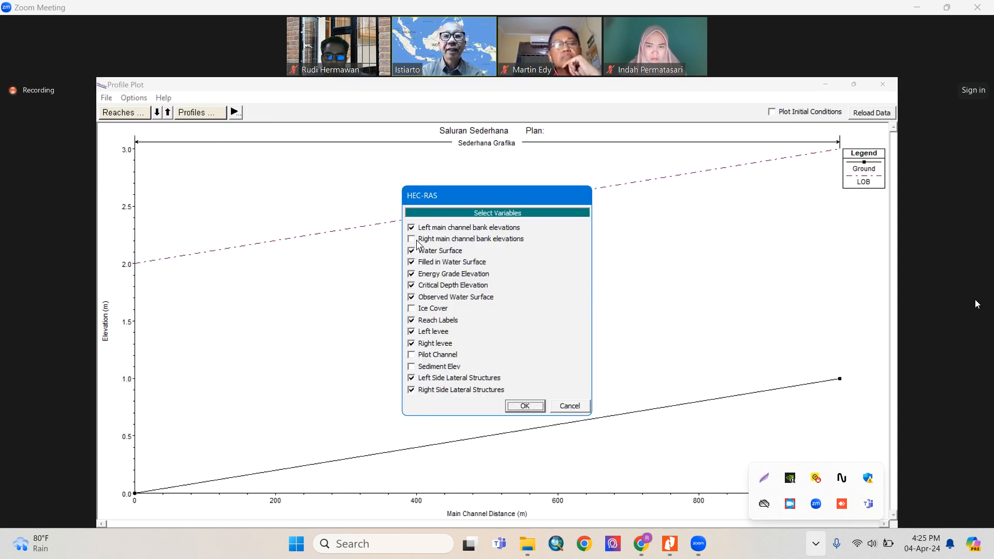
left_click(412, 239)
left_click(527, 408)
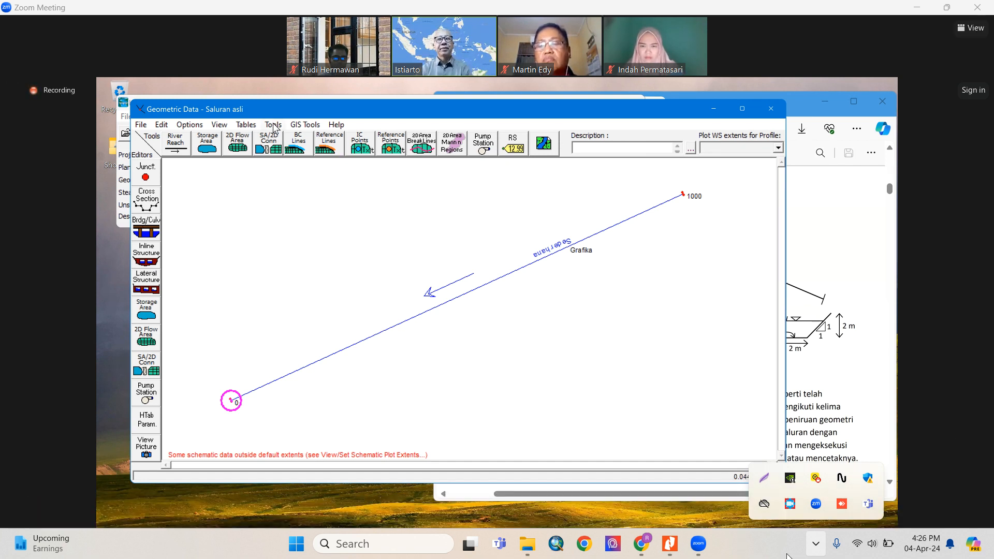
- In the geometry data, interpolate cross sections between two sections from upper river station 1000, with a maximum distance of 20 m
mouse_move(790, 510)
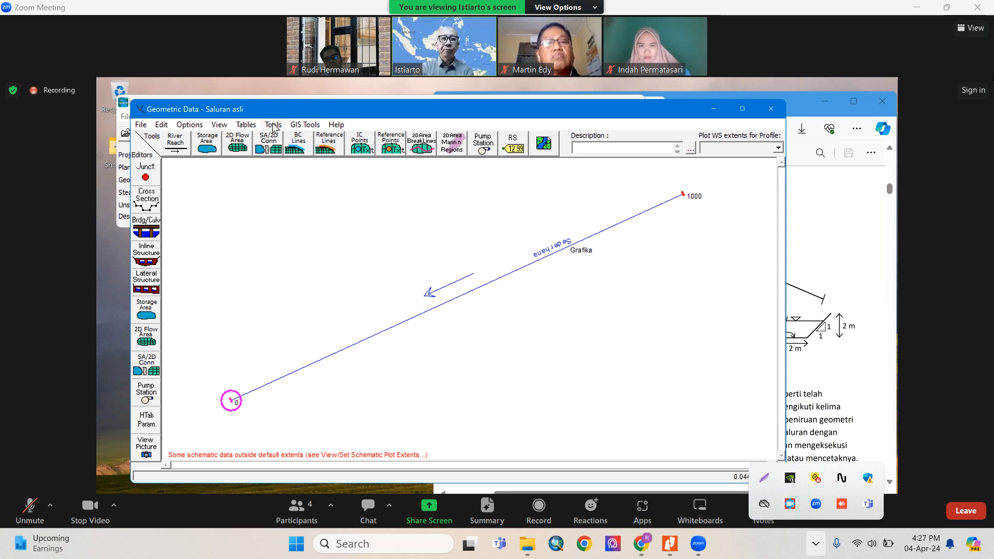
left_click(274, 126)
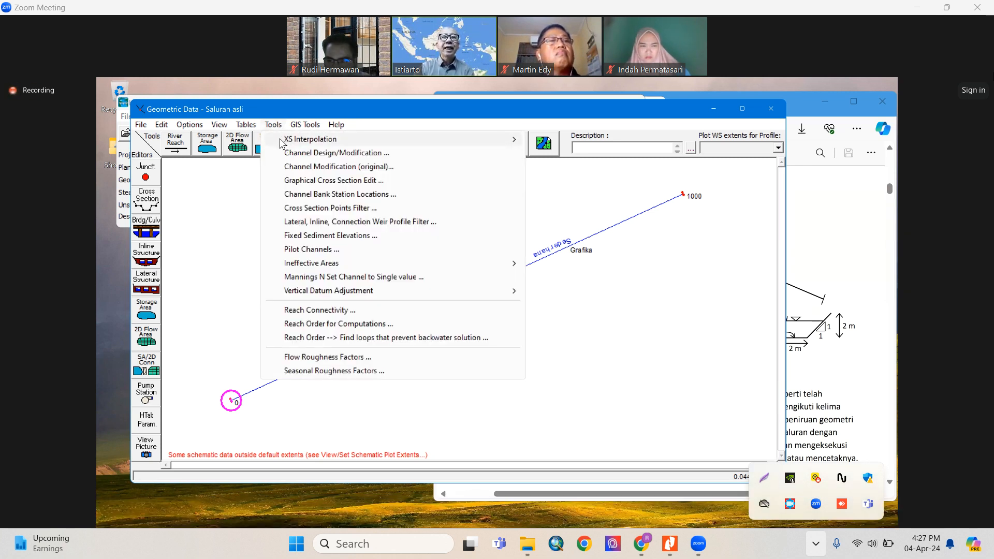
mouse_move(281, 143)
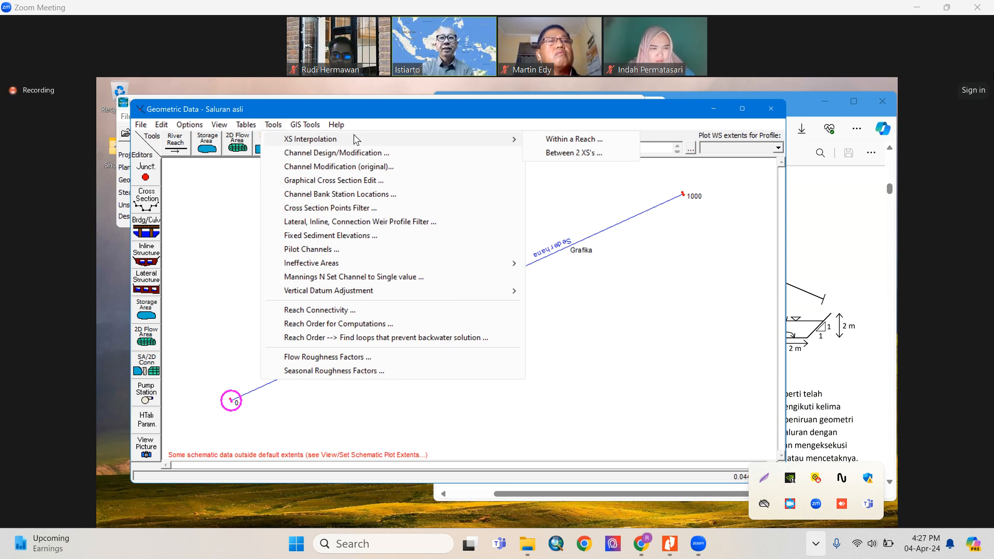
mouse_move(510, 139)
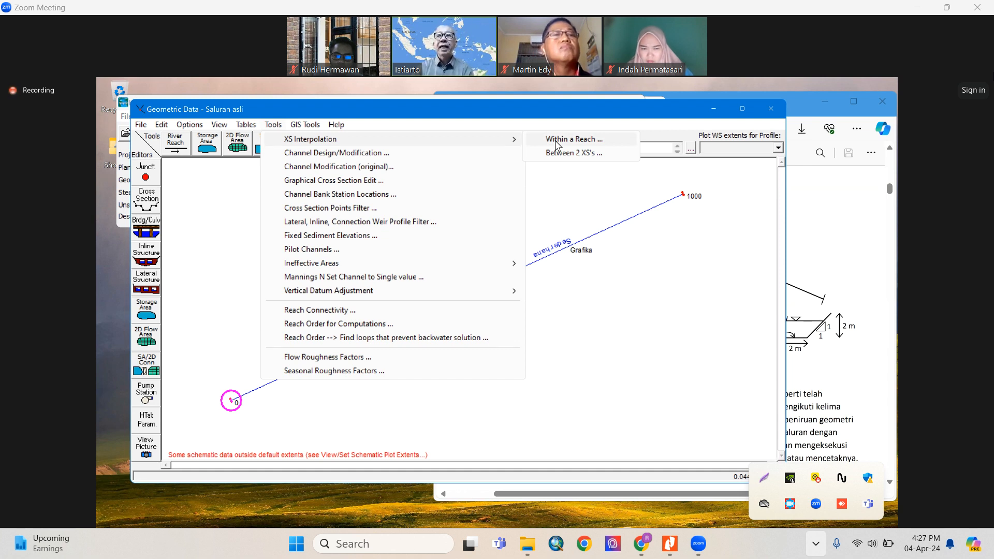
left_click(582, 153)
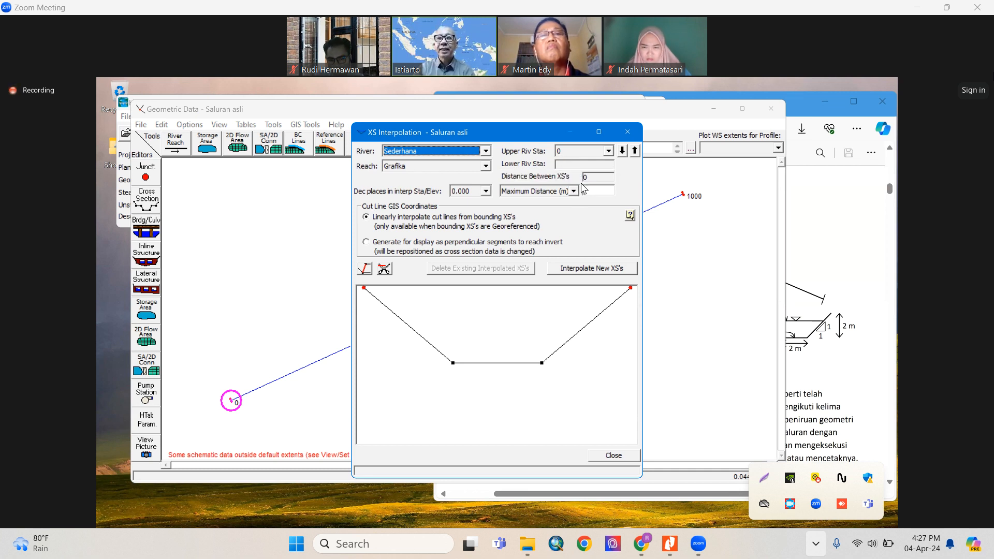
left_click(610, 150)
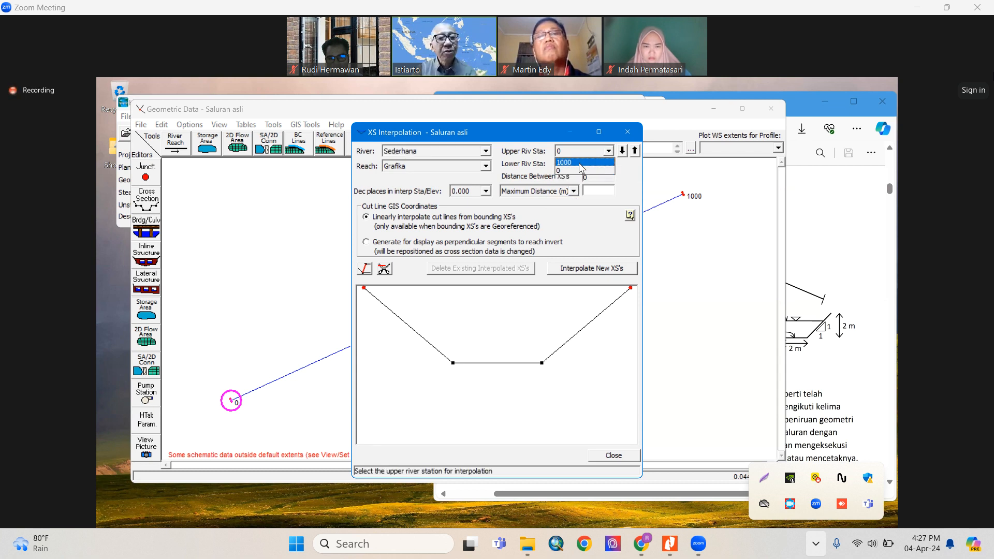
left_click(580, 163)
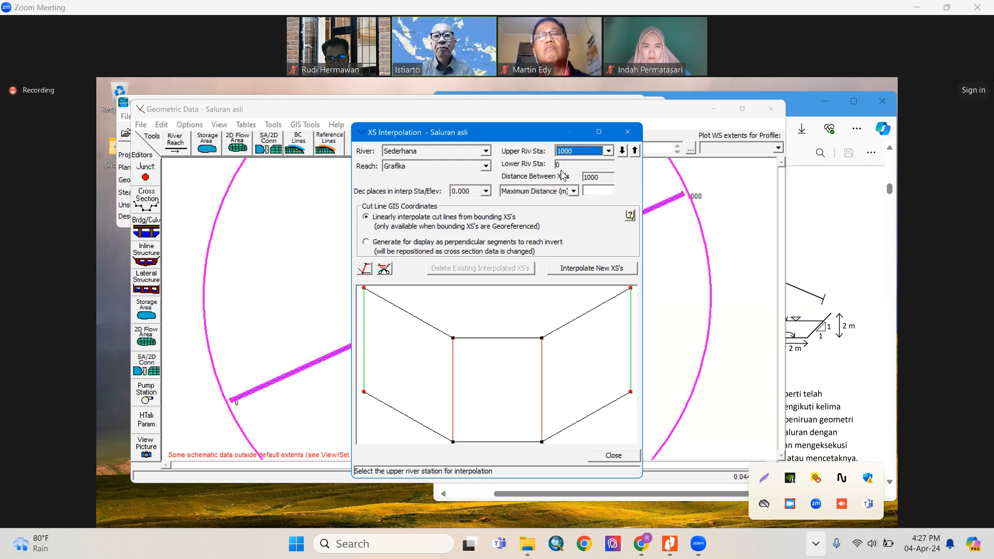
left_click(597, 191)
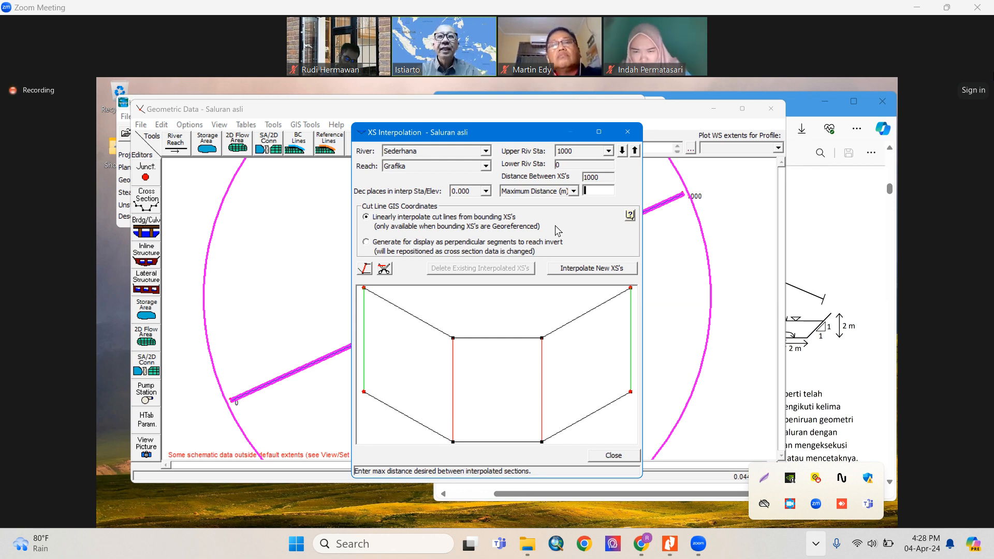
type("20")
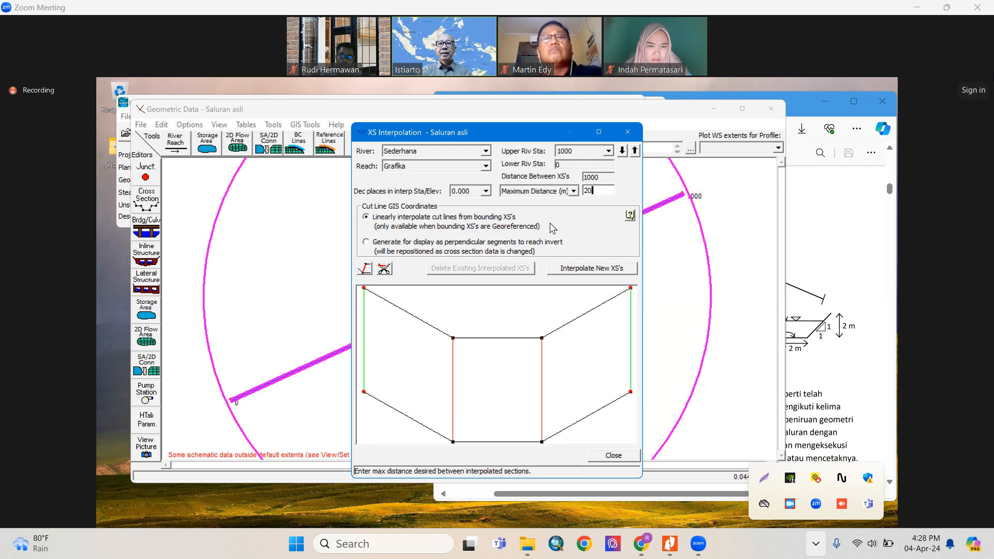
left_click(578, 270)
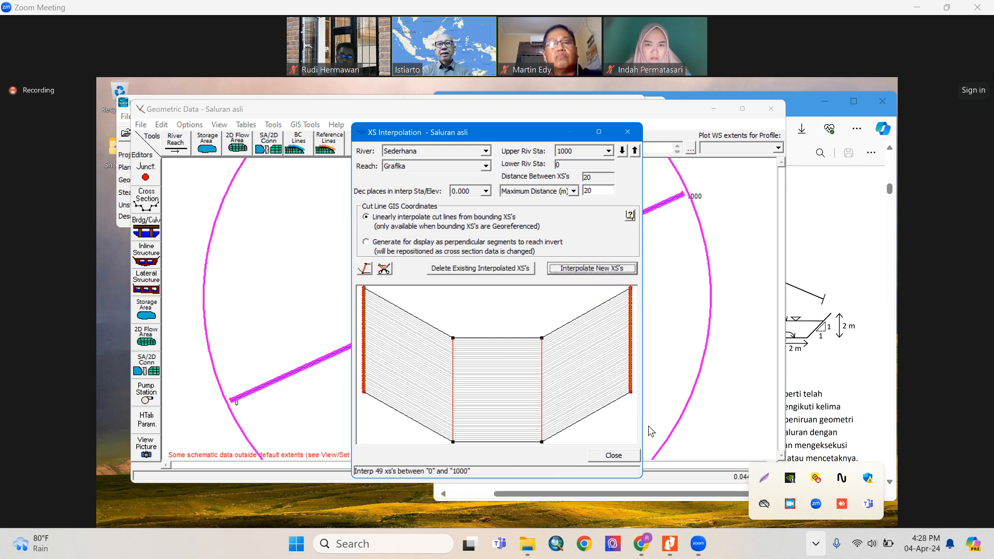
- Delete the interpolated cross sections, generate them again at the 20 m maximum distance, and close the interpolation window
left_click(447, 270)
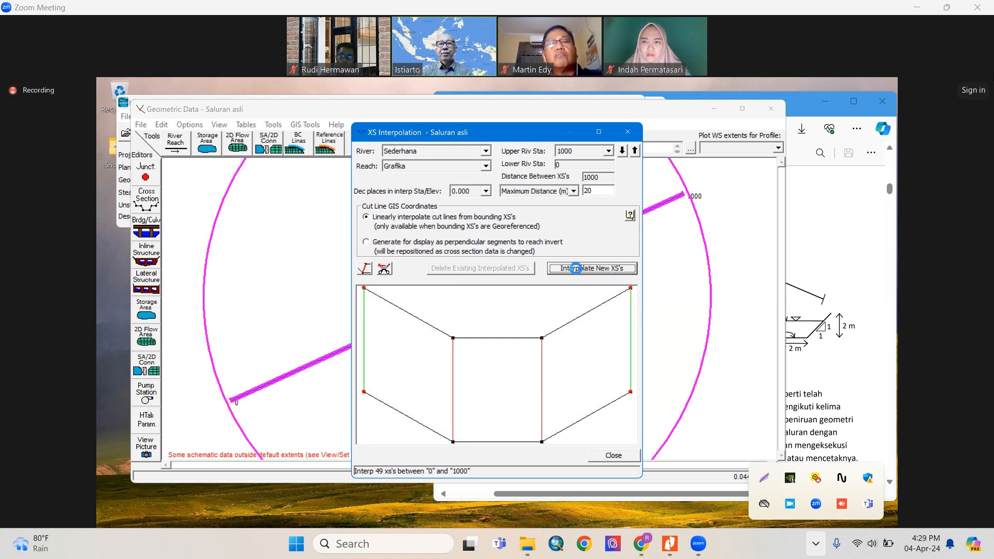
left_click(574, 272)
left_click(575, 271)
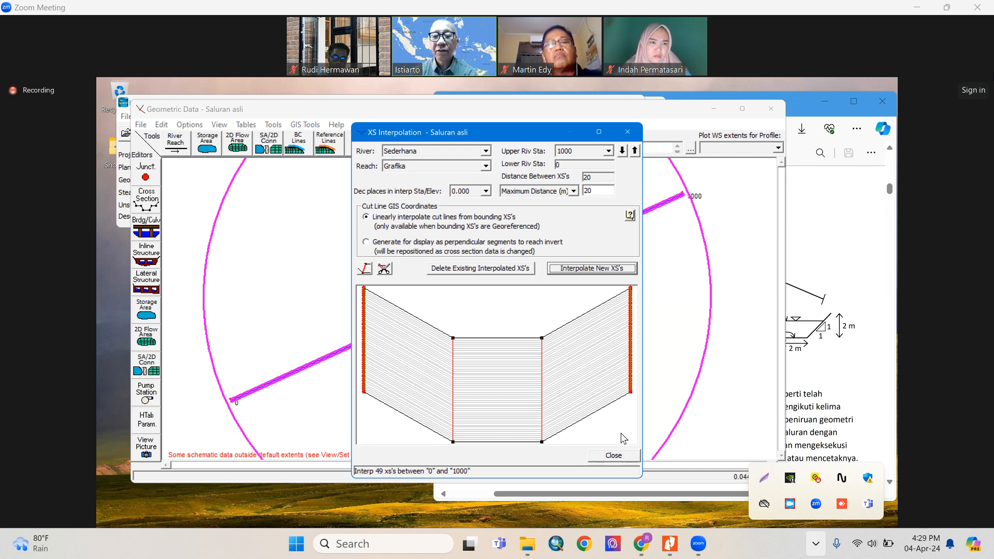
left_click(614, 456)
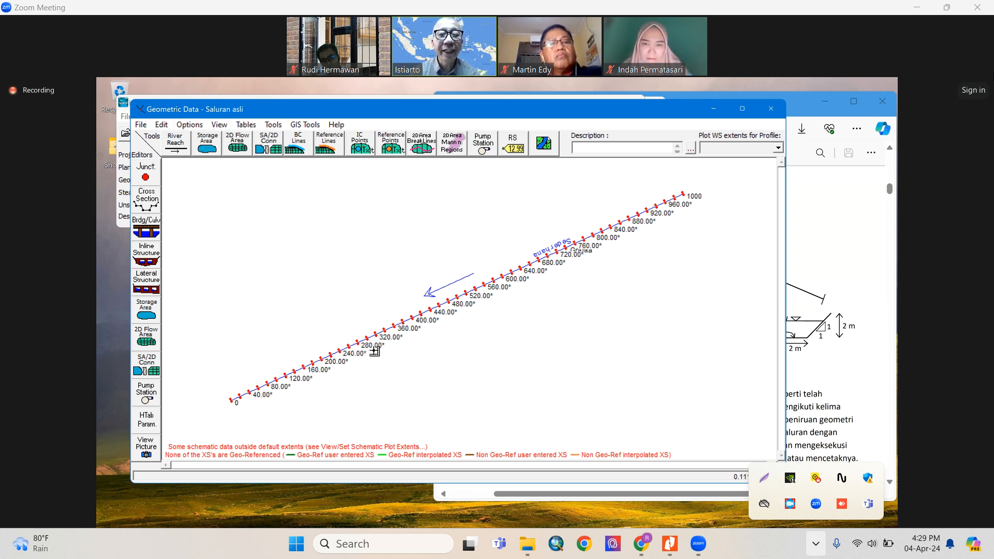
- Zoom in on the river schematic to inspect the interpolated cross sections around stations 340 to 420
scroll(372, 345, "up", 3)
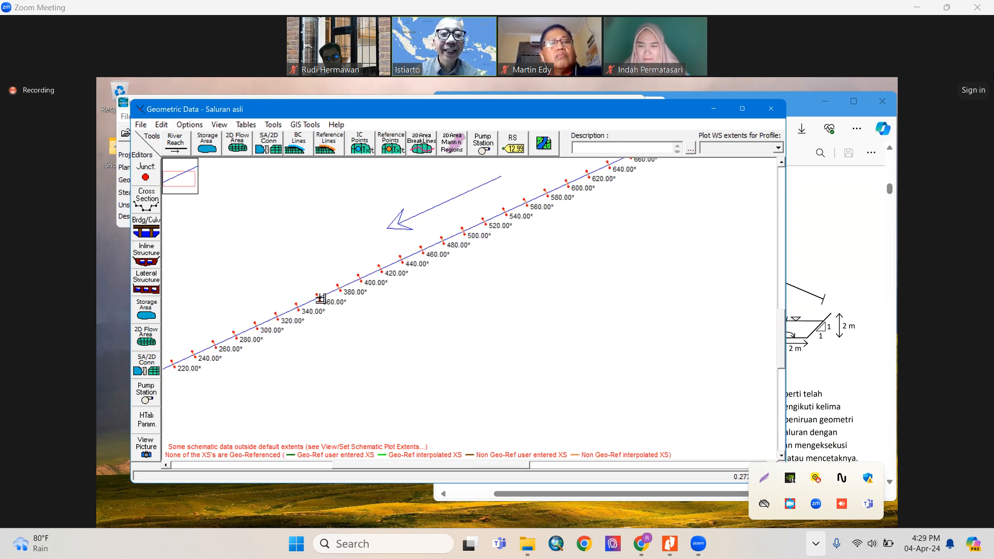
scroll(370, 306, "up", 4)
scroll(368, 310, "up", 1)
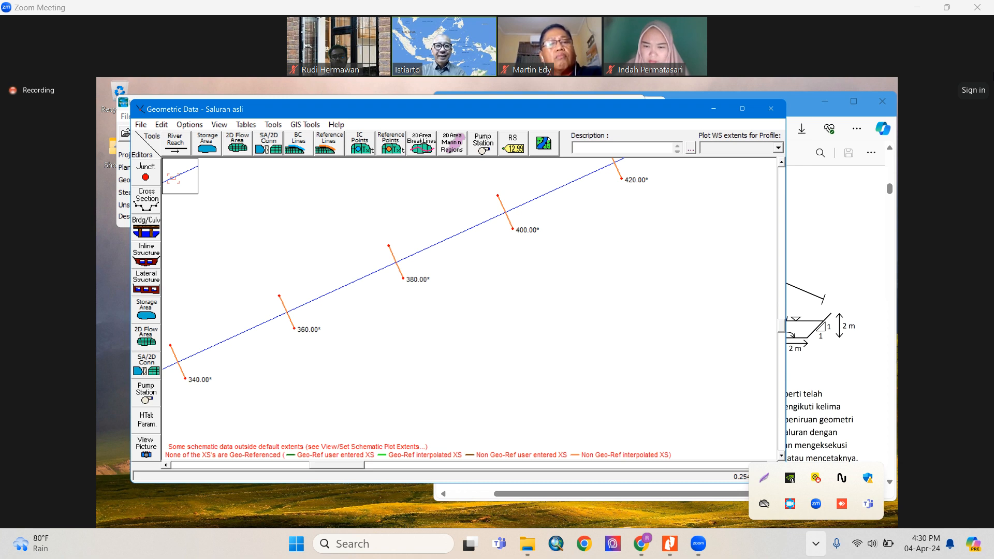
- From the main project window, display the water surface profile plot with the interpolated sections and widen its window
mouse_move(328, 502)
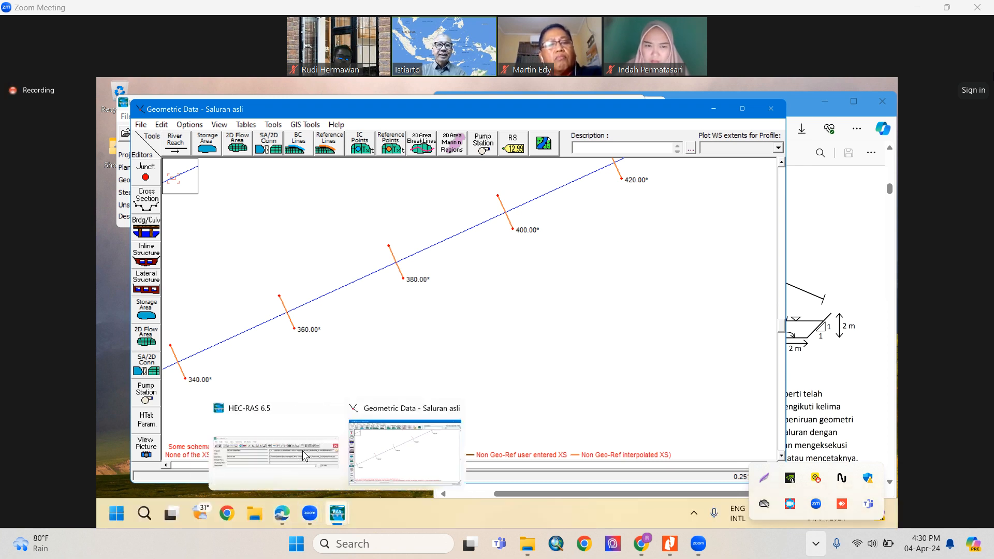
left_click(302, 449)
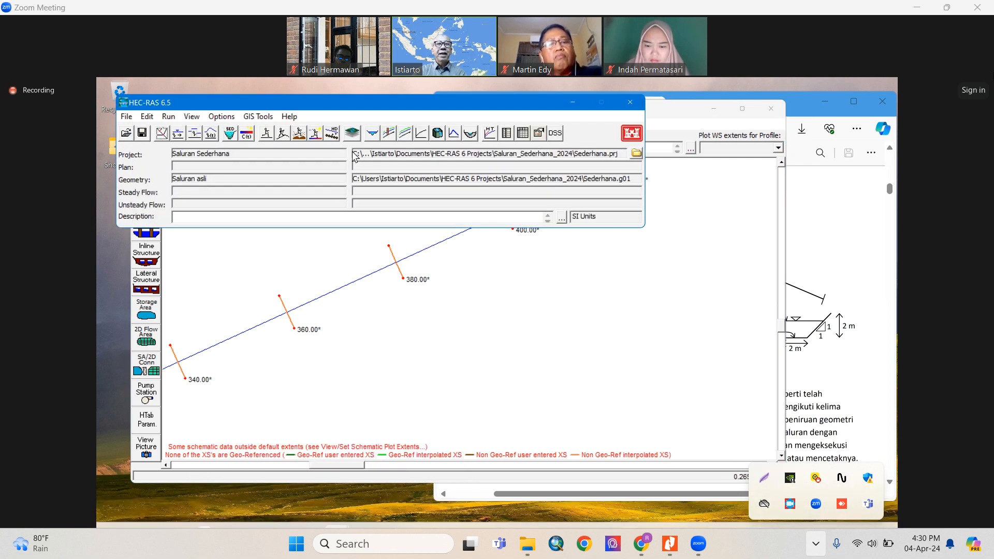
left_click(192, 117)
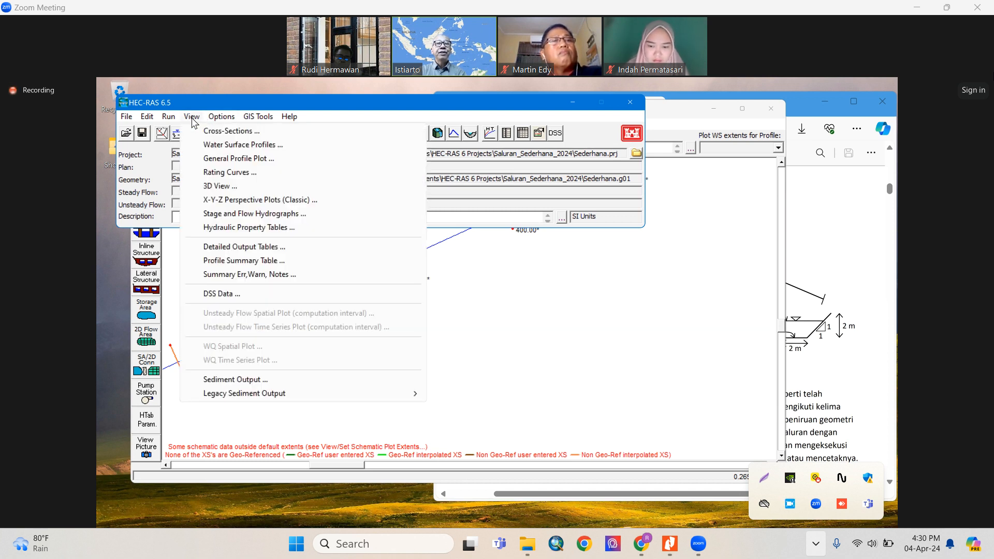
left_click(208, 144)
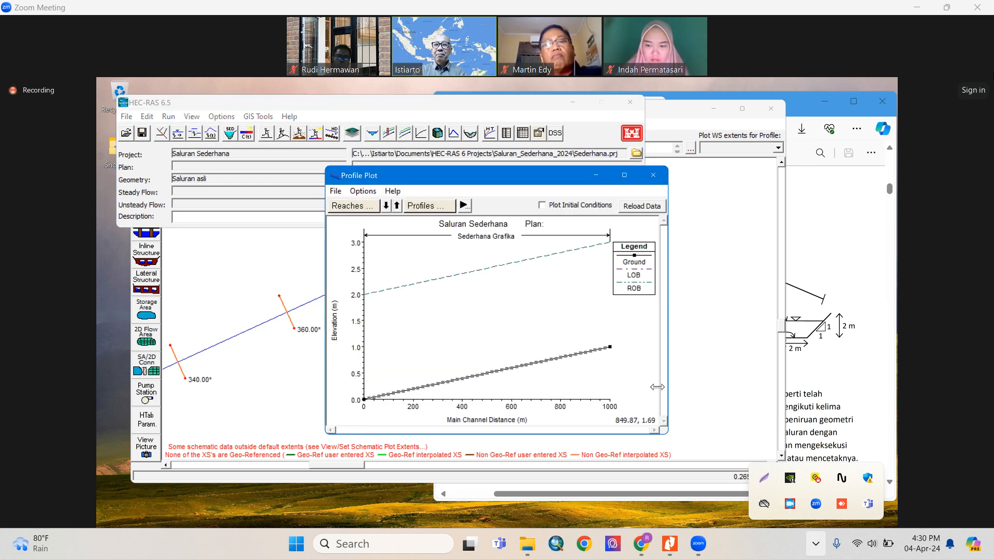
left_click_drag(669, 383, 846, 383)
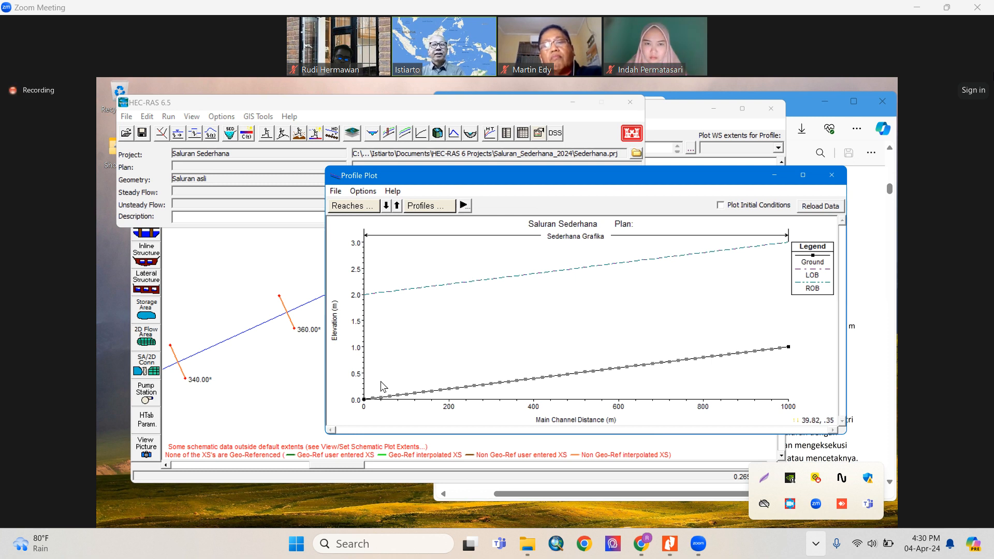
- Display the cross-section plots and browse the interpolated river stations of the Grafika reach, including 940 and 560
left_click(198, 118)
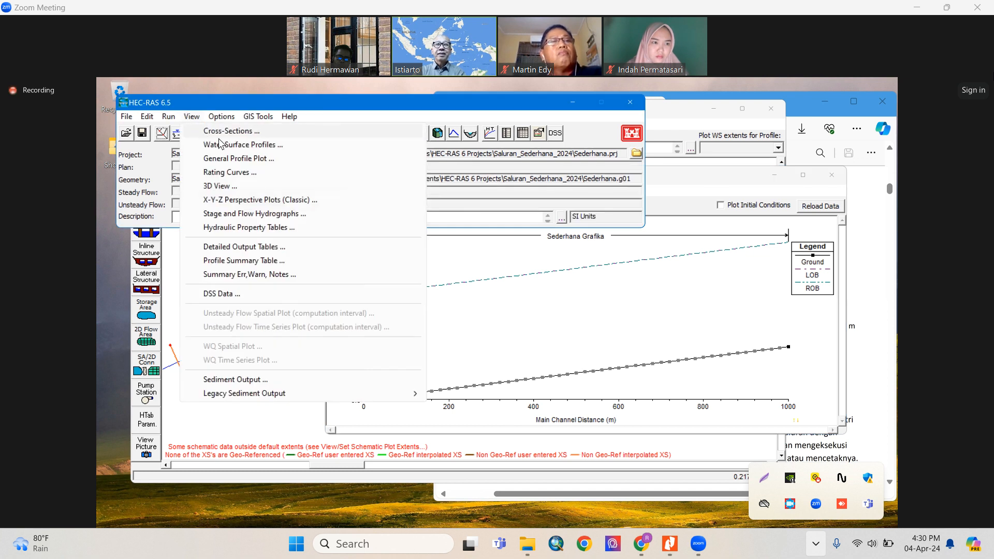
left_click(218, 136)
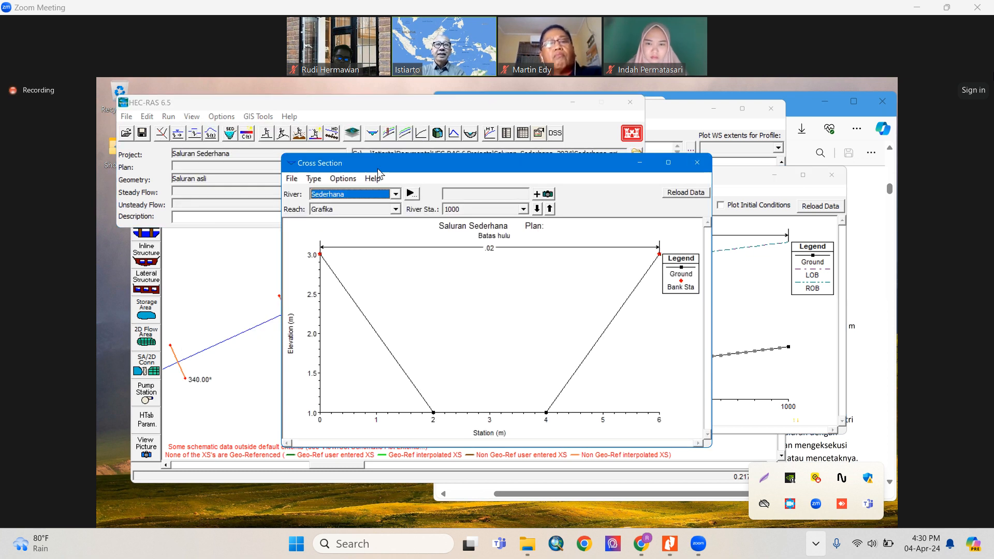
left_click(381, 174)
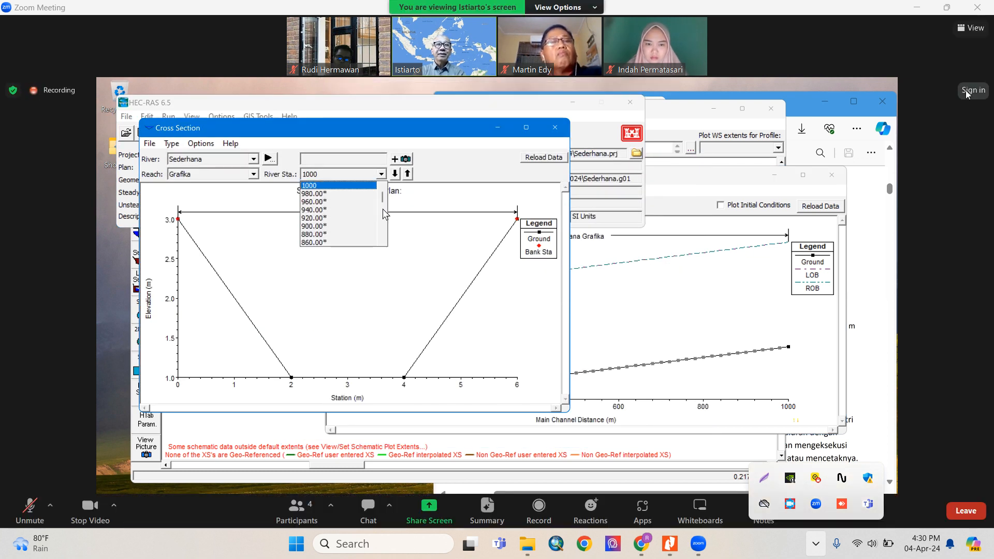
scroll(385, 229, "down", 15)
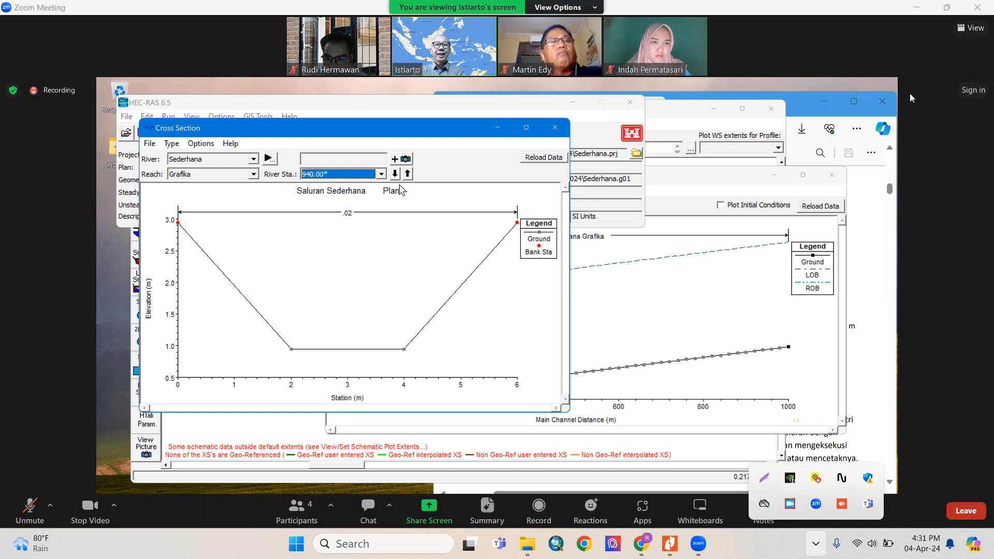
left_click(30, 509)
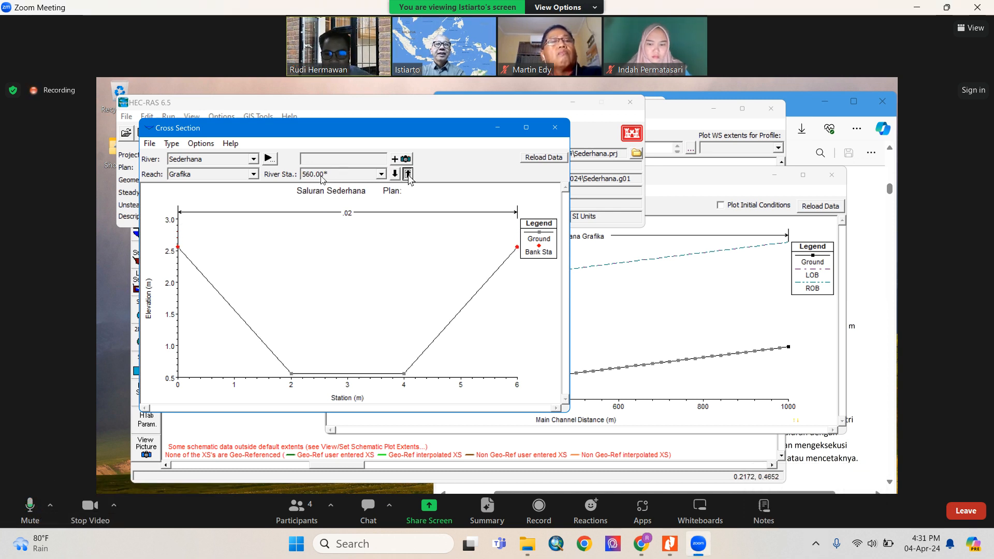
left_click(29, 506)
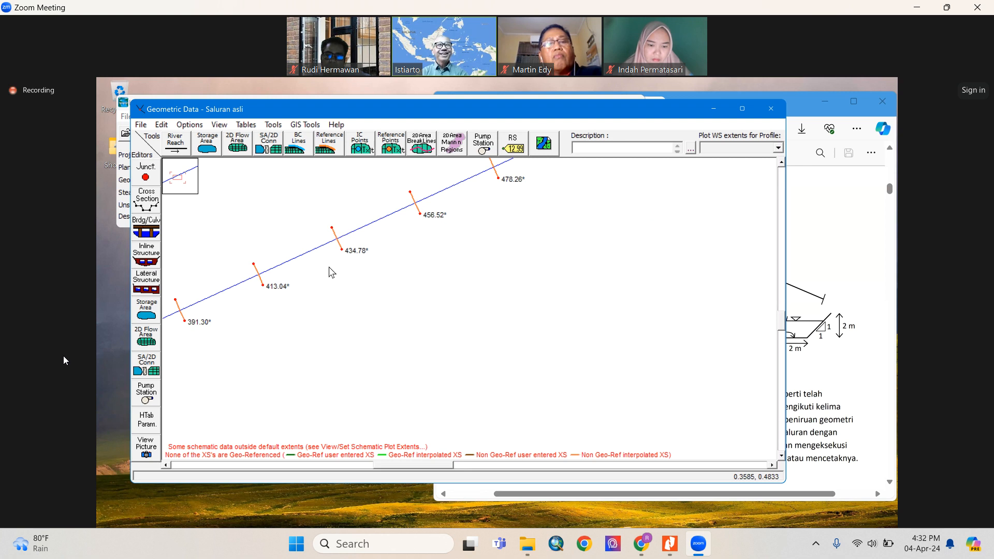
left_click(21, 498)
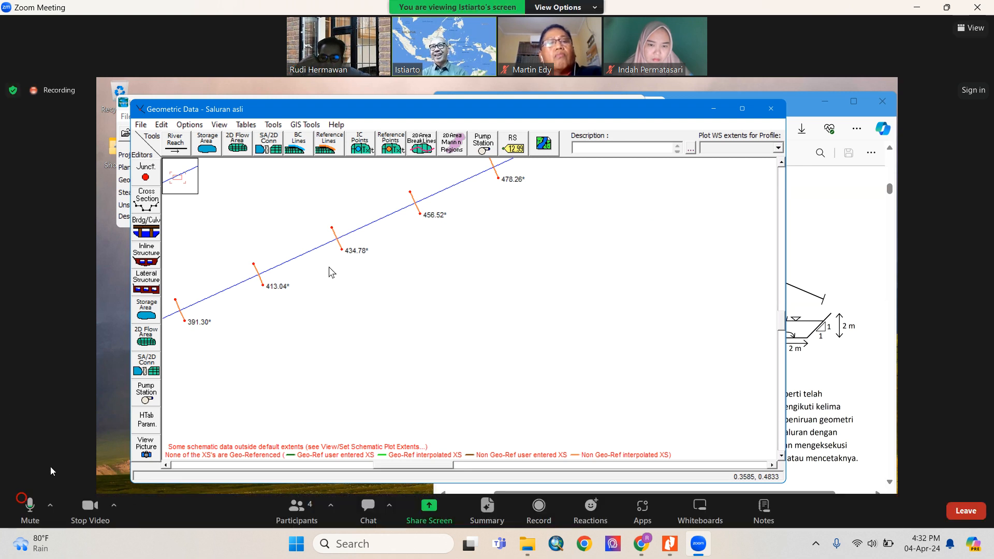
left_click(31, 501)
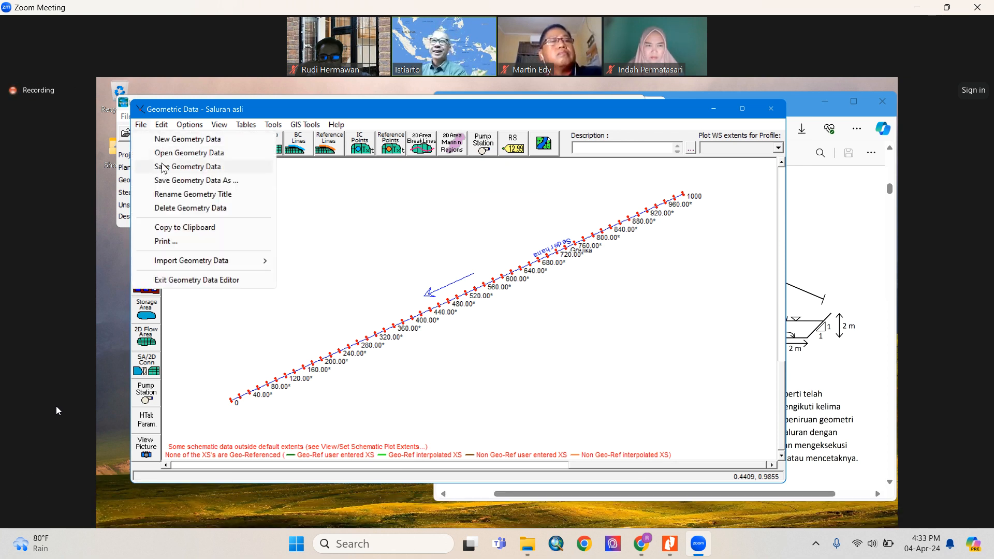
mouse_move(54, 406)
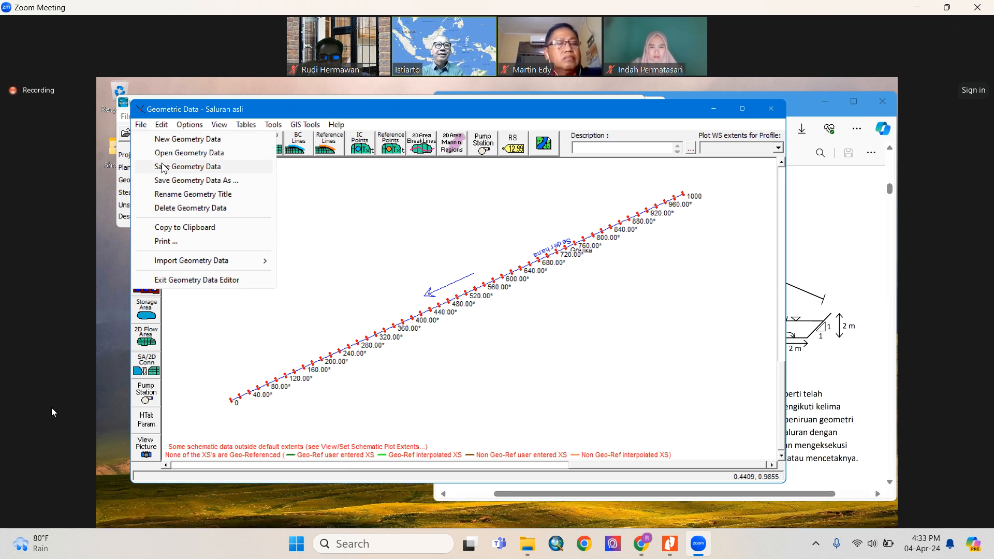
left_click(30, 509)
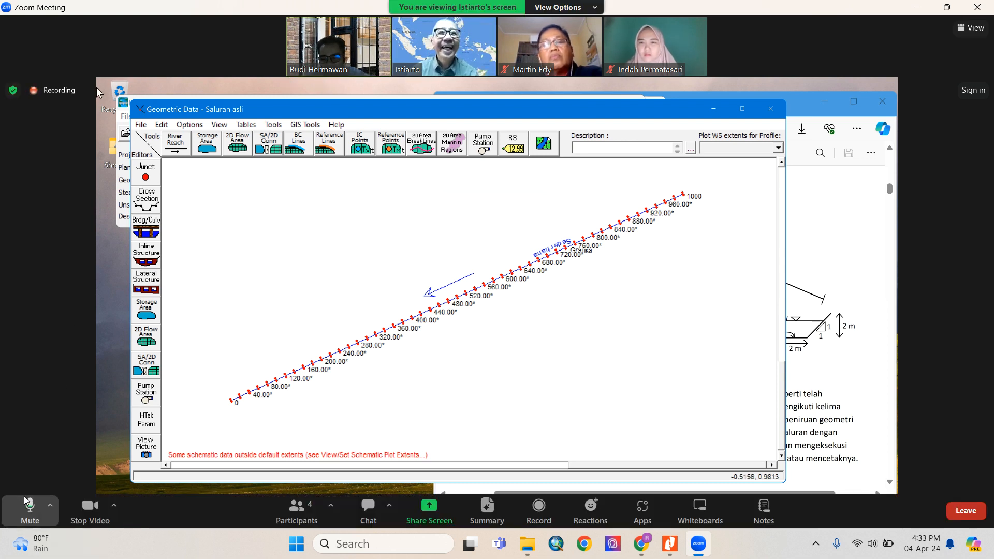
left_click(28, 495)
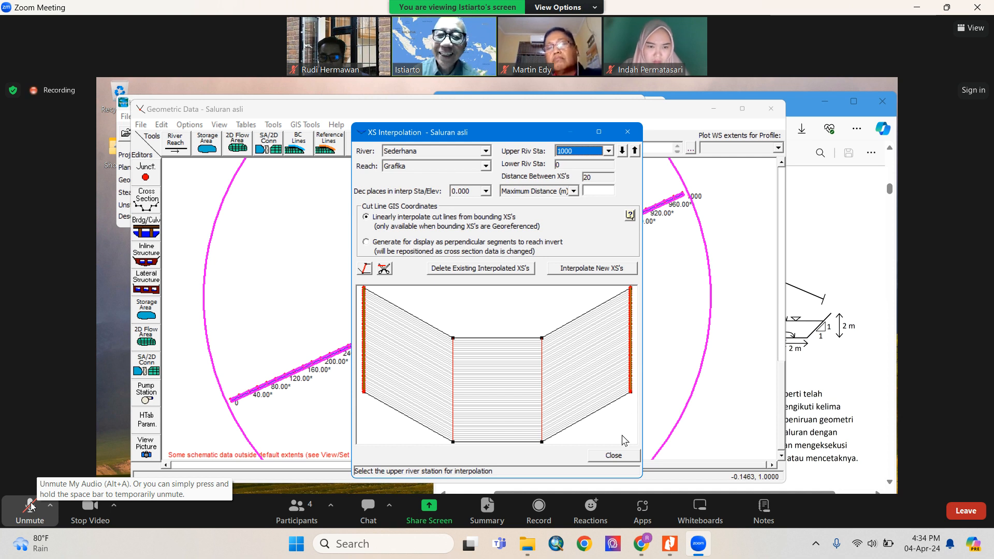
left_click(49, 498)
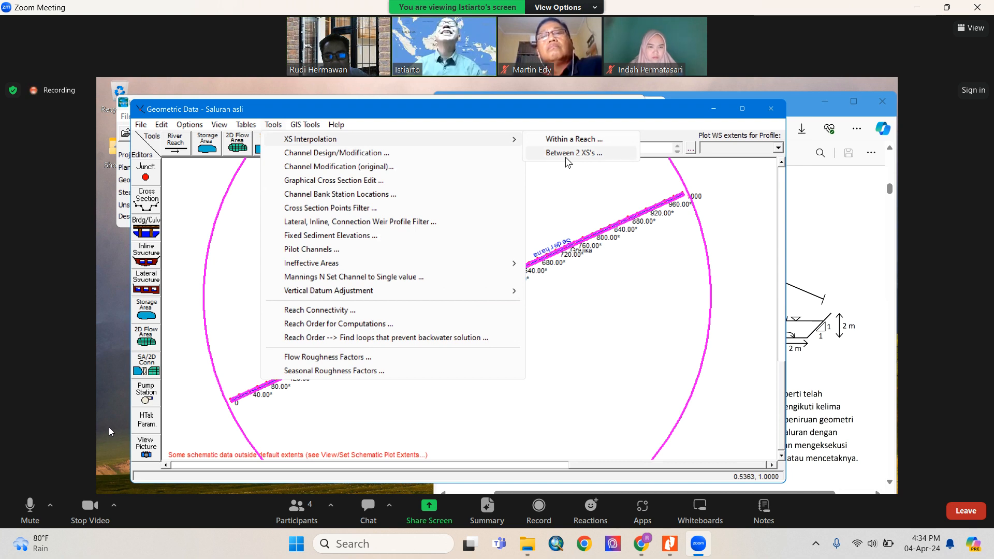
left_click(30, 502)
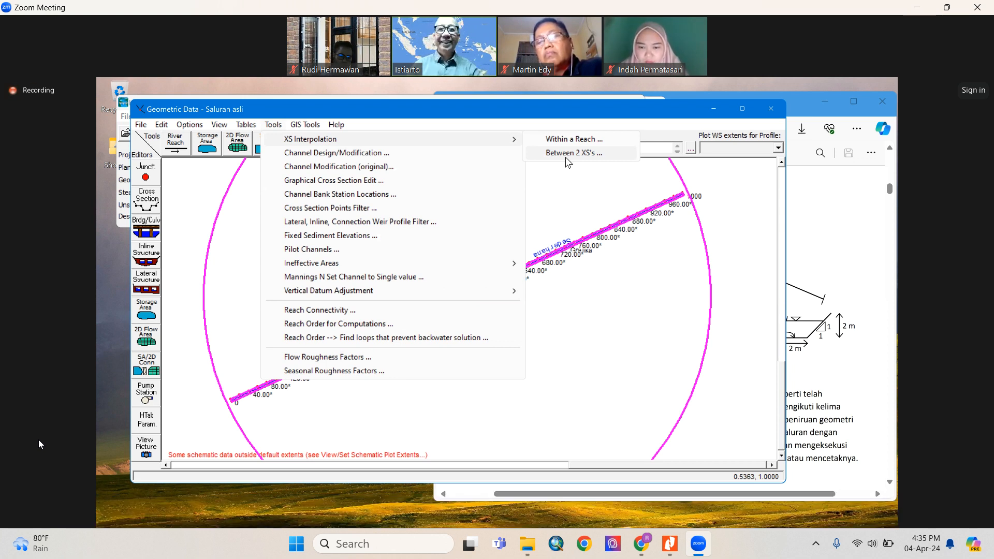
left_click(817, 544)
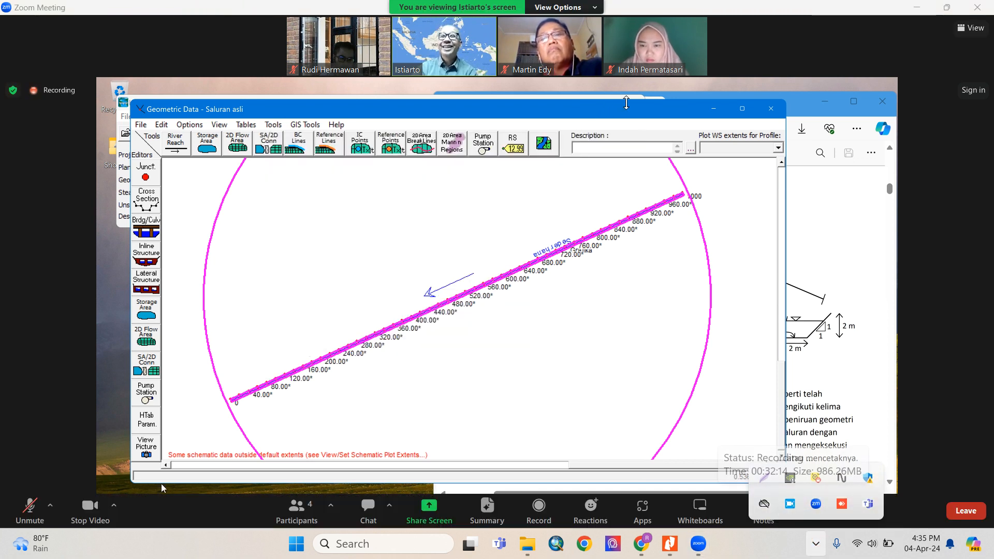
left_click(39, 501)
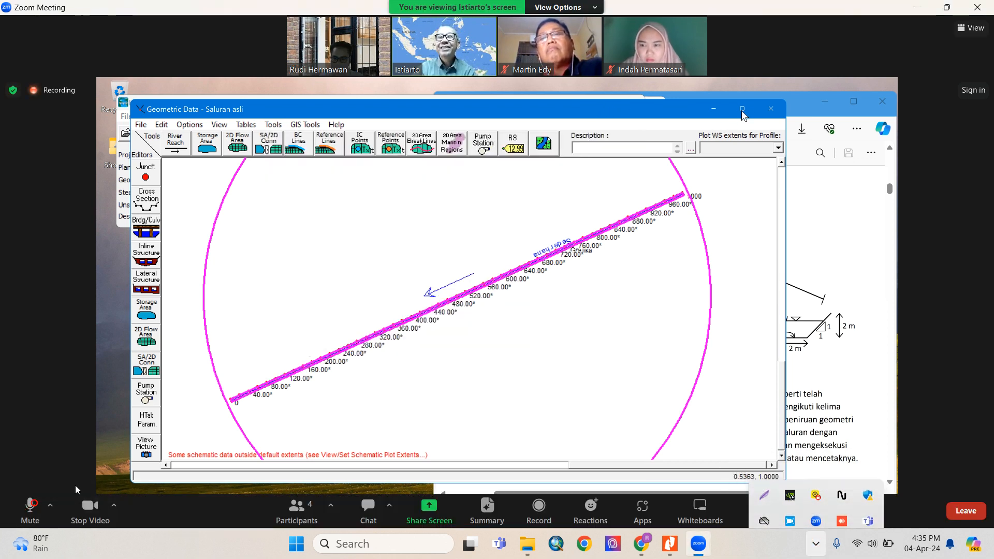
left_click(39, 501)
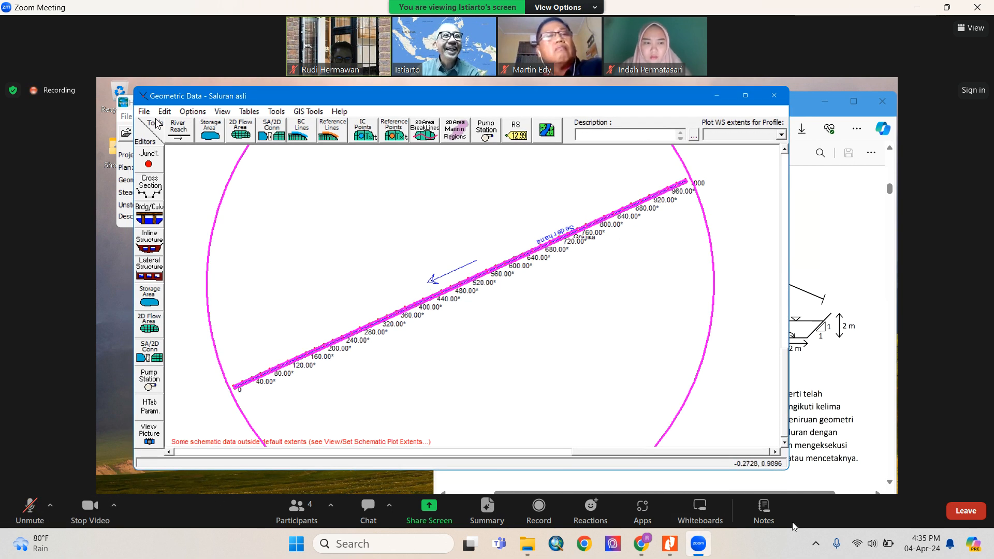
left_click(816, 543)
mouse_move(796, 508)
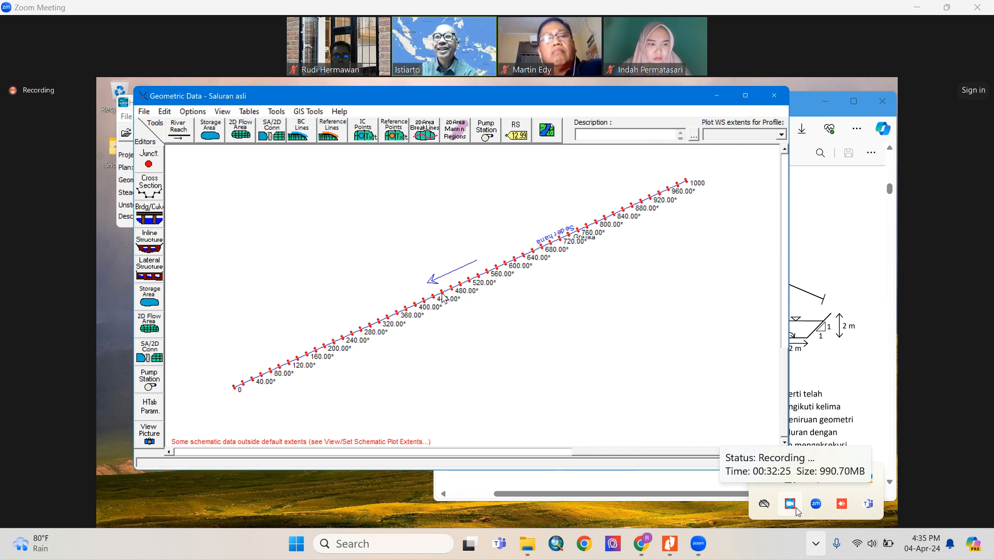
left_click(749, 548)
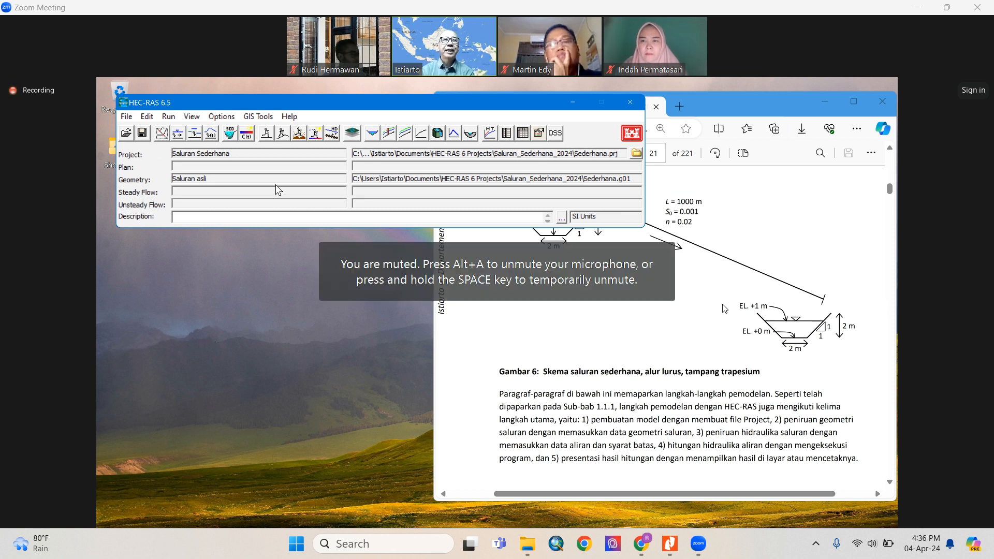
- Open the steady flow data editor and enter the description "Catatan untuk pengingat terhadap data steady flow"
left_click(147, 115)
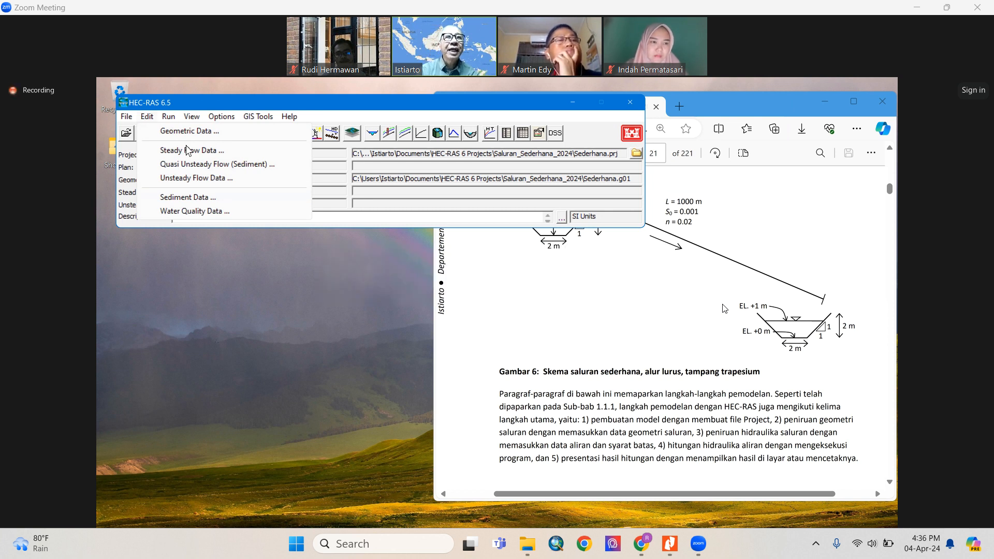
mouse_move(165, 118)
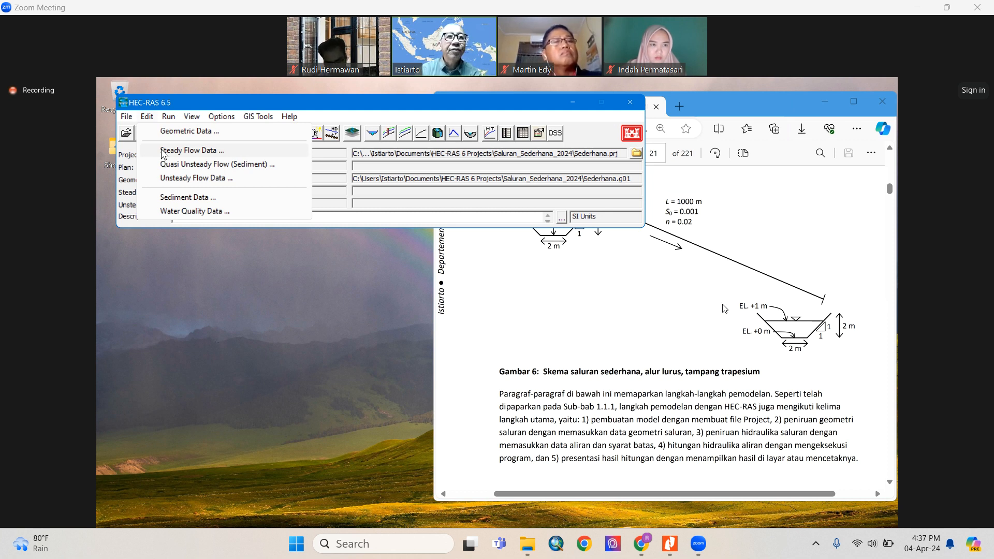
left_click(165, 152)
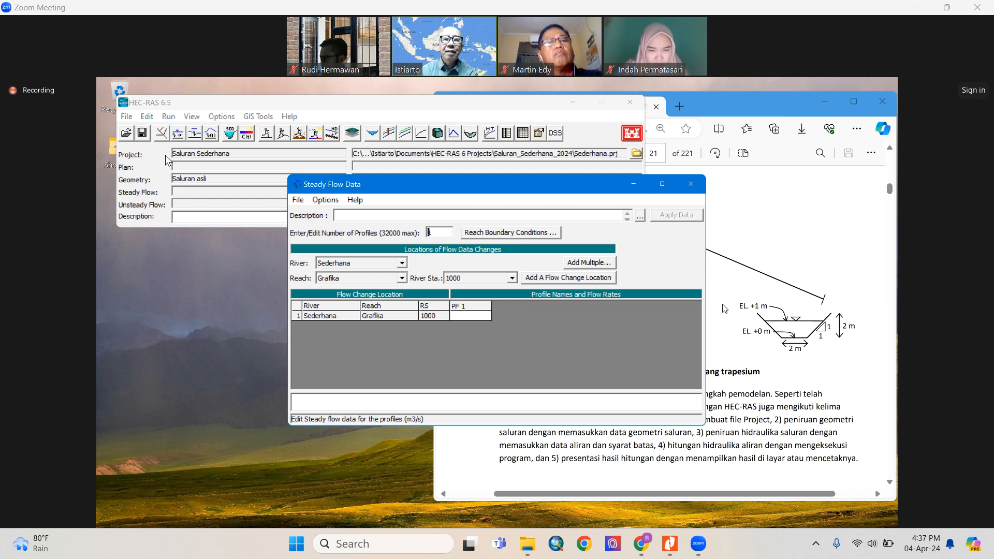
left_click(349, 217)
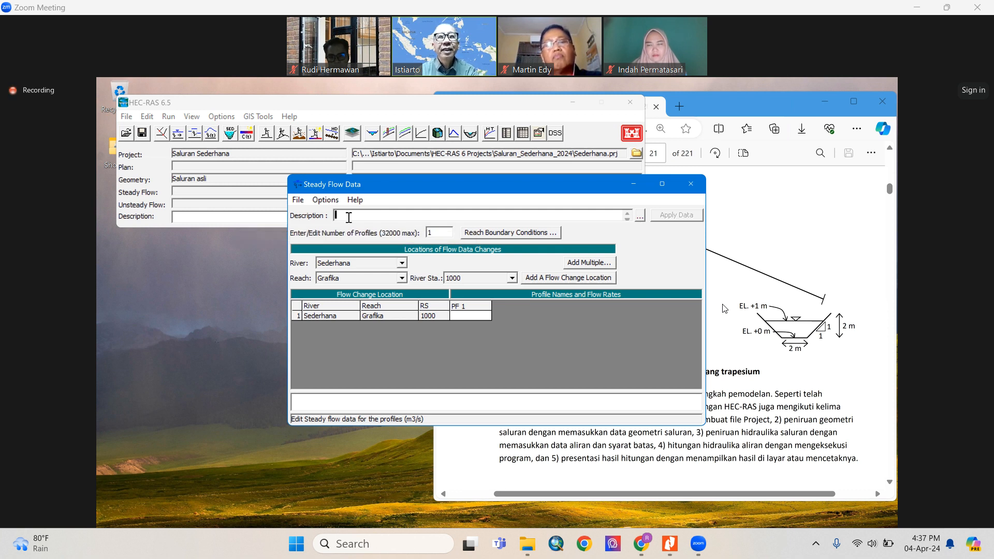
type("Cat")
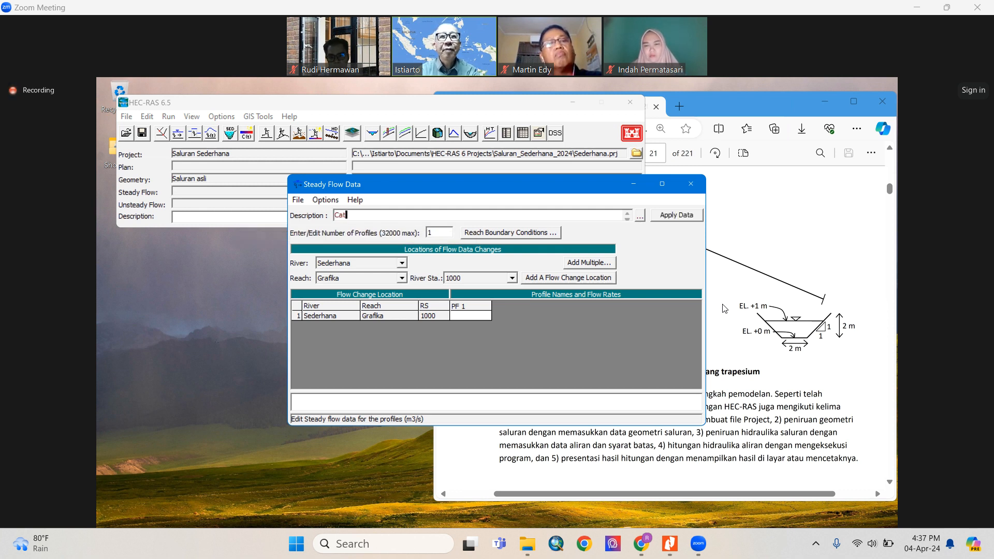
type("atan untuk pengingat terhadap data steady flow")
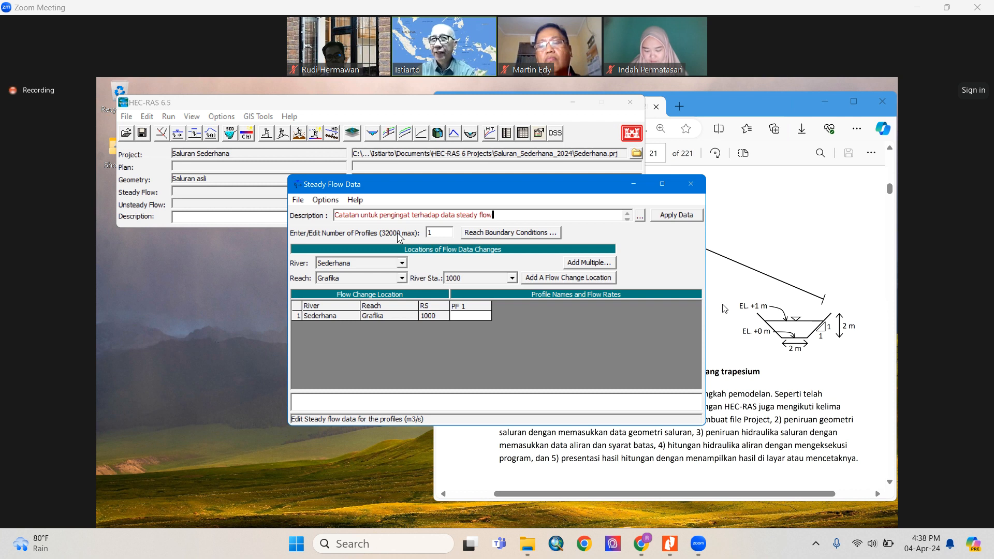
- Rearrange the windows to check the discharges in the PDF module's channel example, and set the number of steady flow profiles to 2
double_click(439, 233)
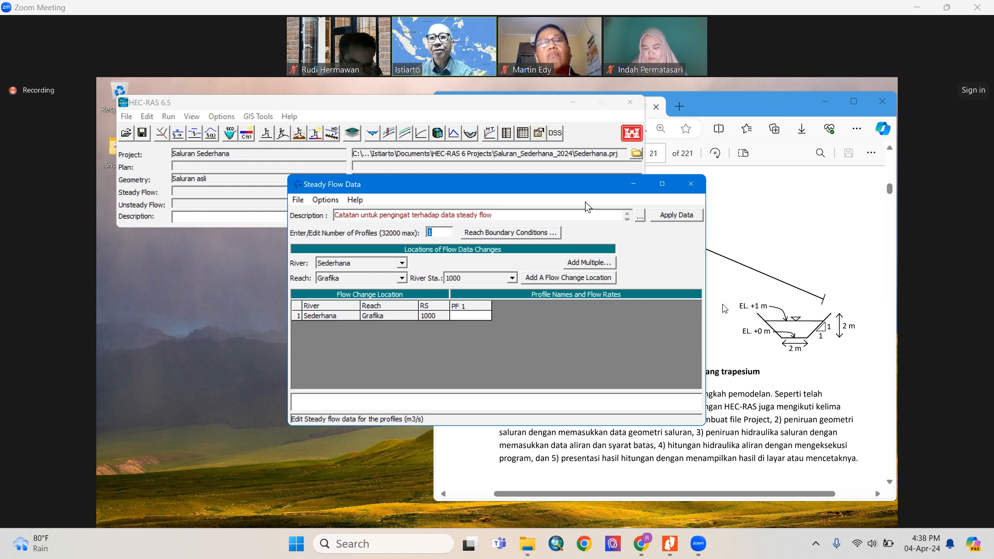
left_click_drag(586, 188, 565, 270)
left_click(522, 109)
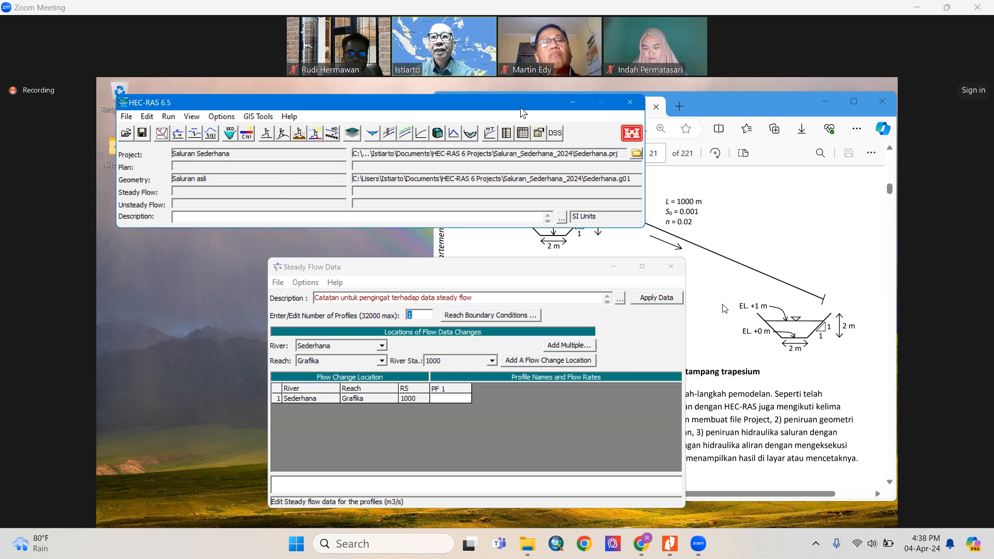
left_click_drag(523, 113, 410, 278)
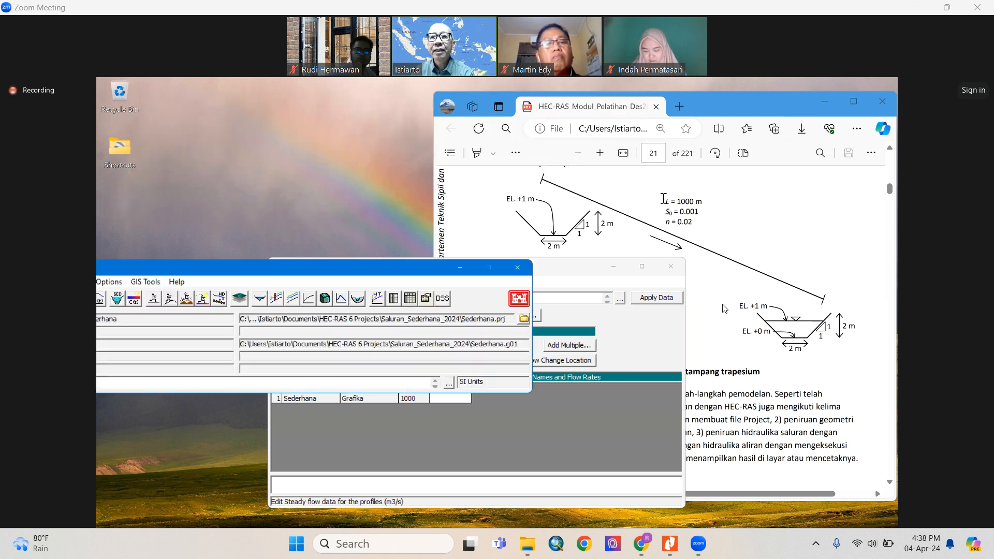
scroll(661, 202, "up", 5)
scroll(661, 202, "down", 3)
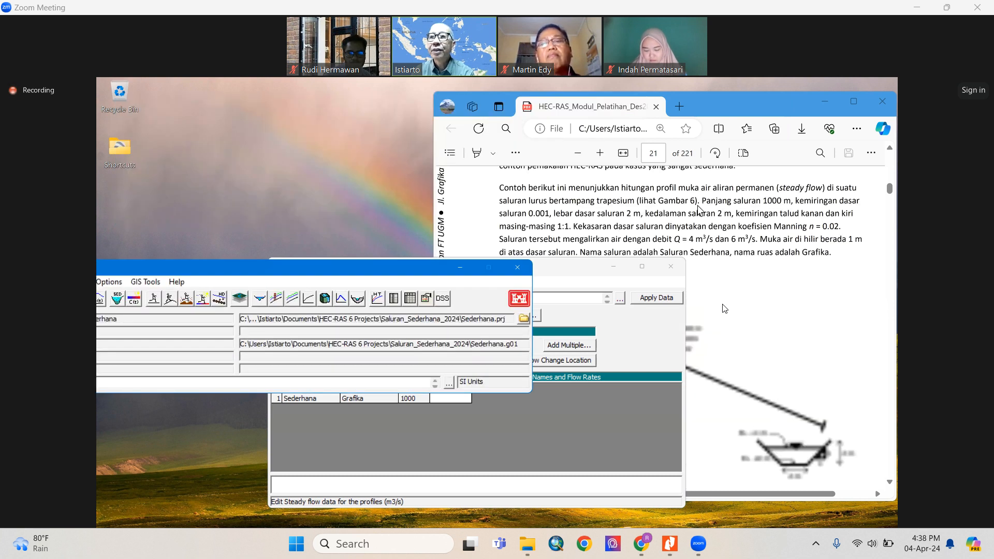
scroll(870, 305, "up", 1)
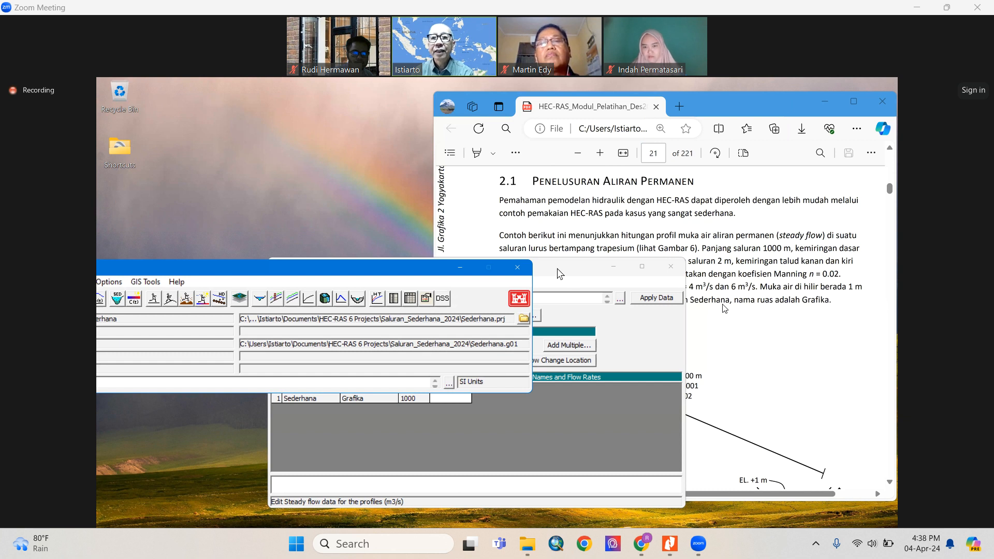
left_click(568, 302)
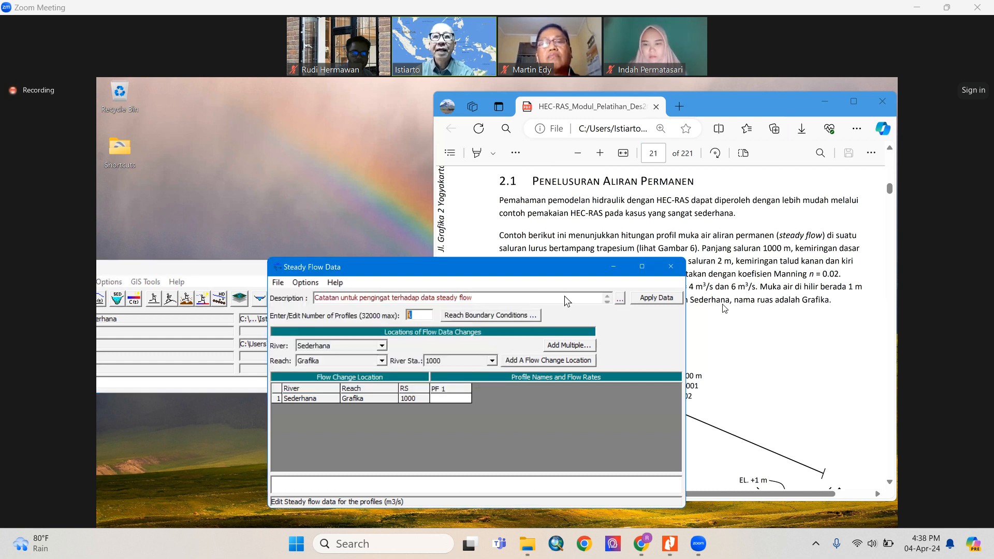
left_click_drag(424, 266, 425, 148)
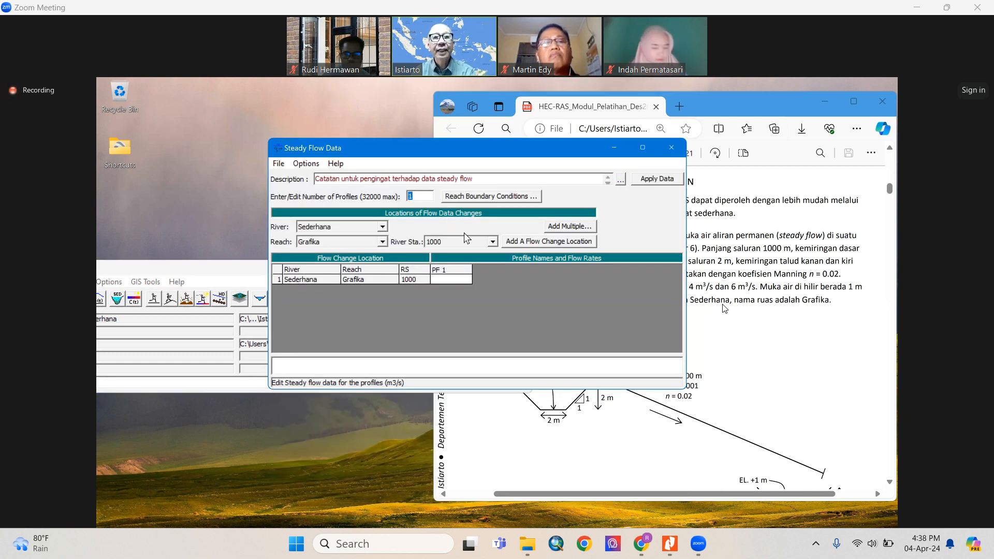
type("2")
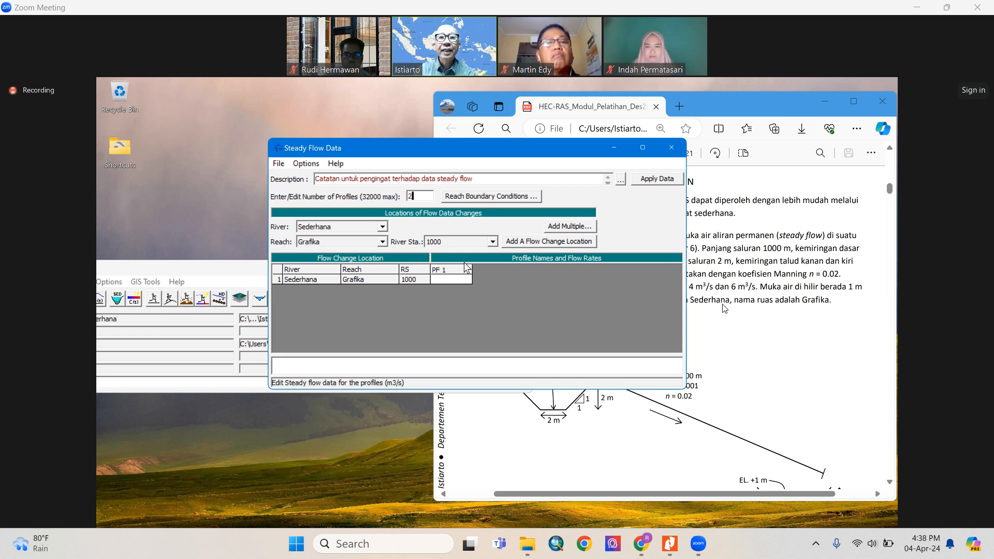
key("Tab")
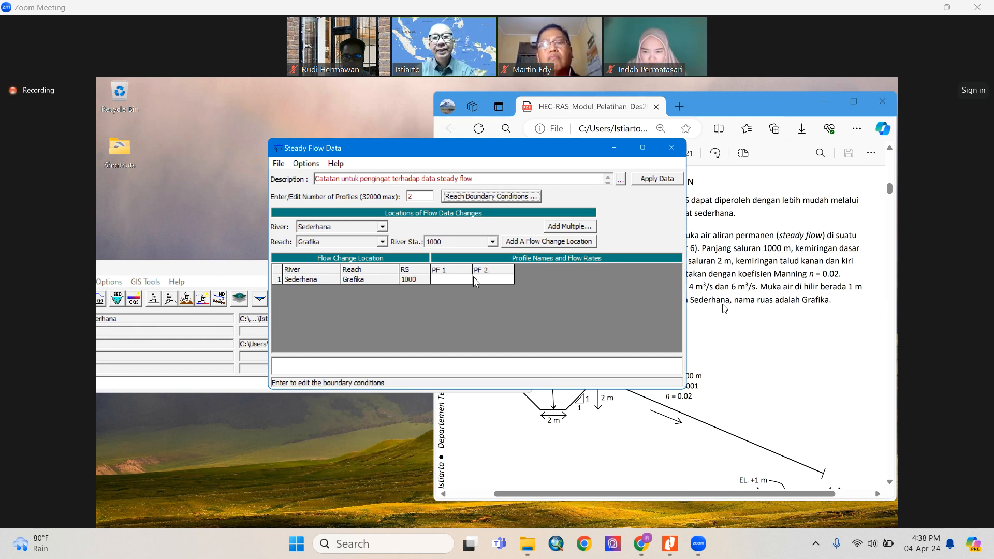
- Enter flow rates of 4 m3/s for PF 1 and 6 m3/s for PF 2 at river station 1000, and apply the data
left_click(455, 281)
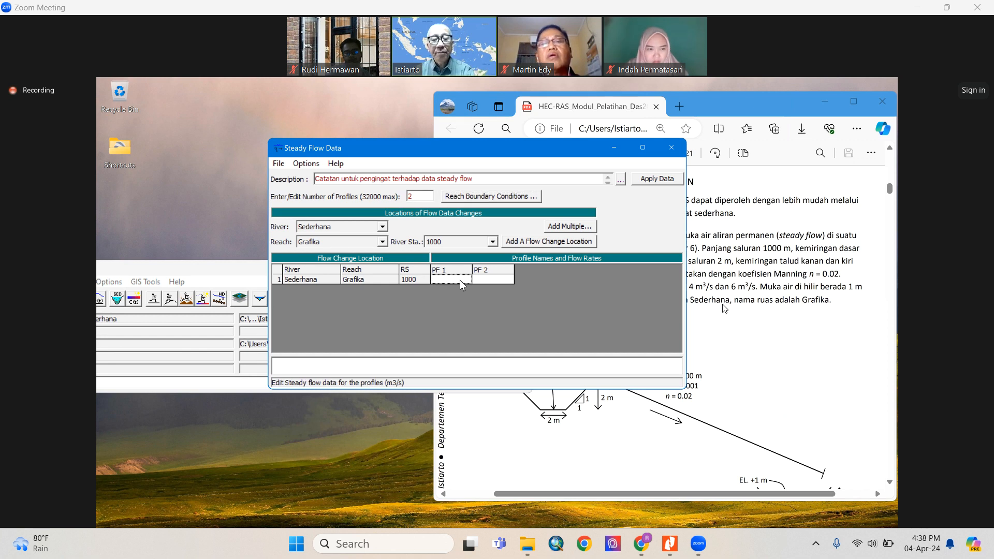
type("4")
left_click(483, 279)
type("6")
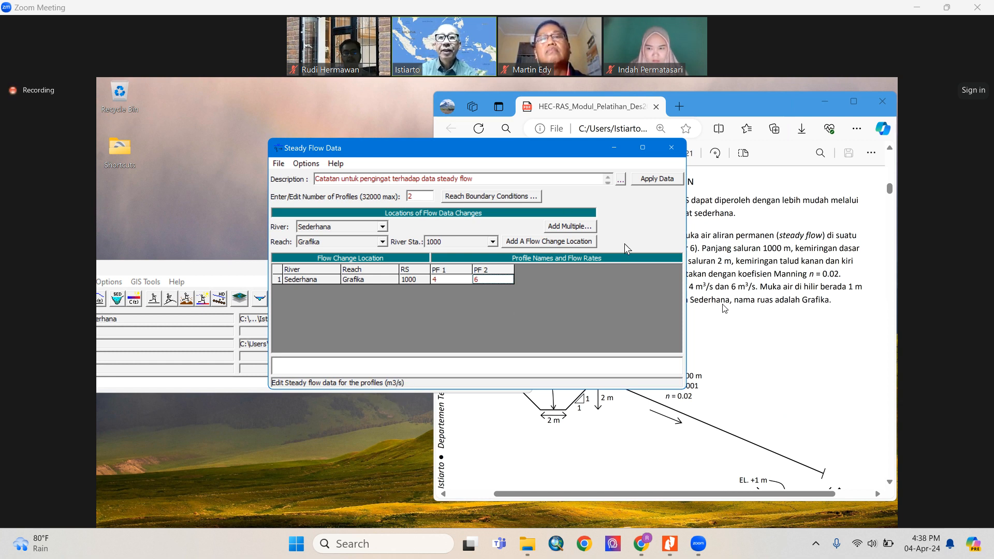
left_click(648, 179)
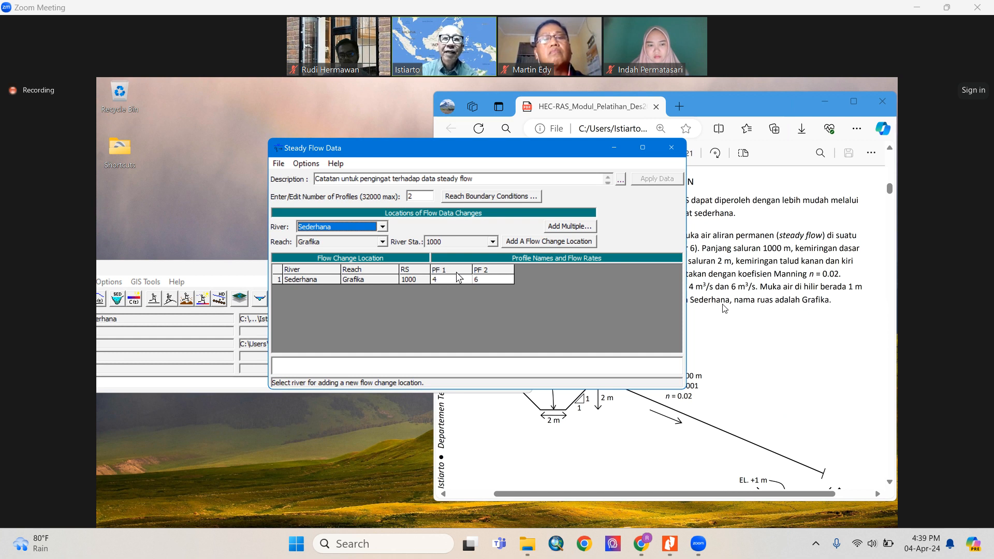
left_click(476, 280)
type("6")
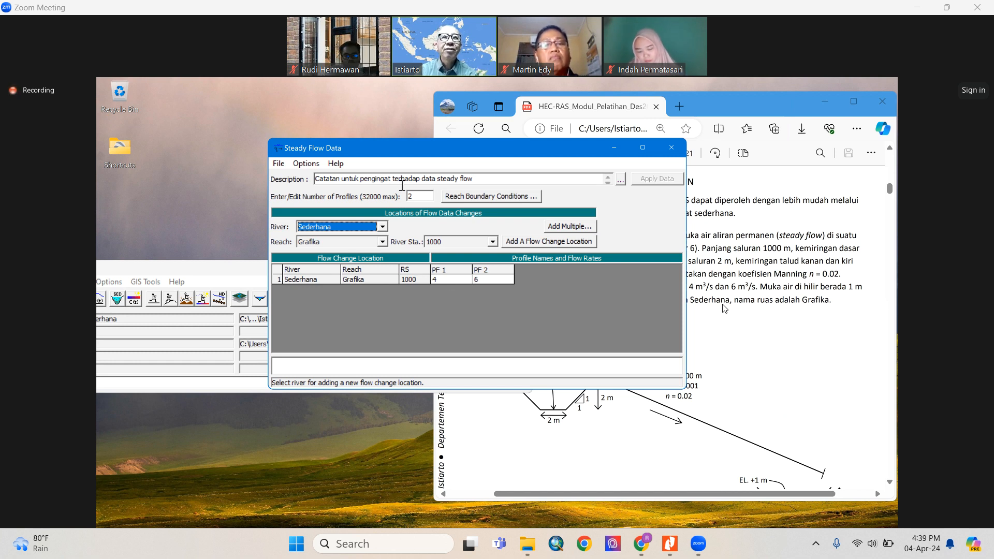
- Edit the flow profile names, renaming PF 1 as "Q 4 m3/s" and PF 2 as "6 m3/s"
left_click(306, 164)
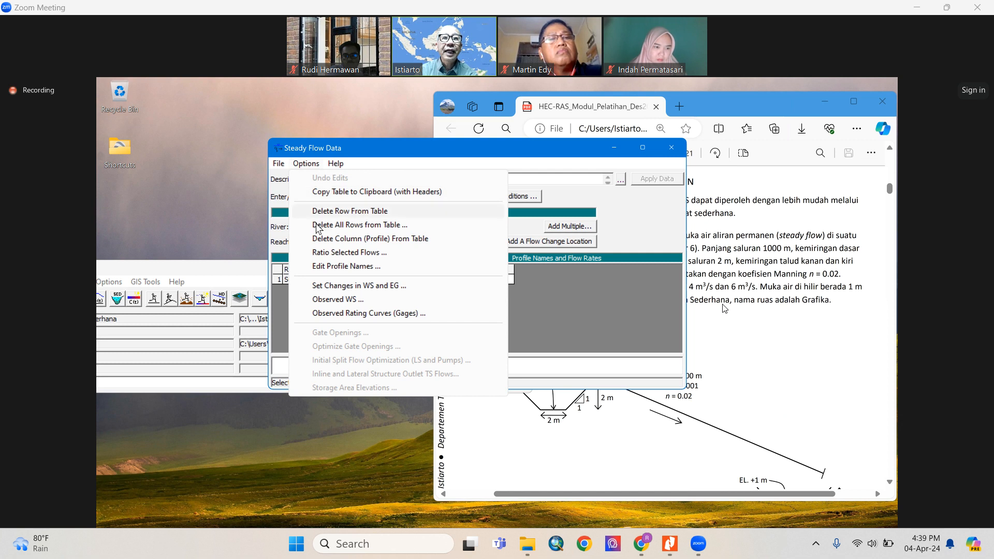
left_click(318, 267)
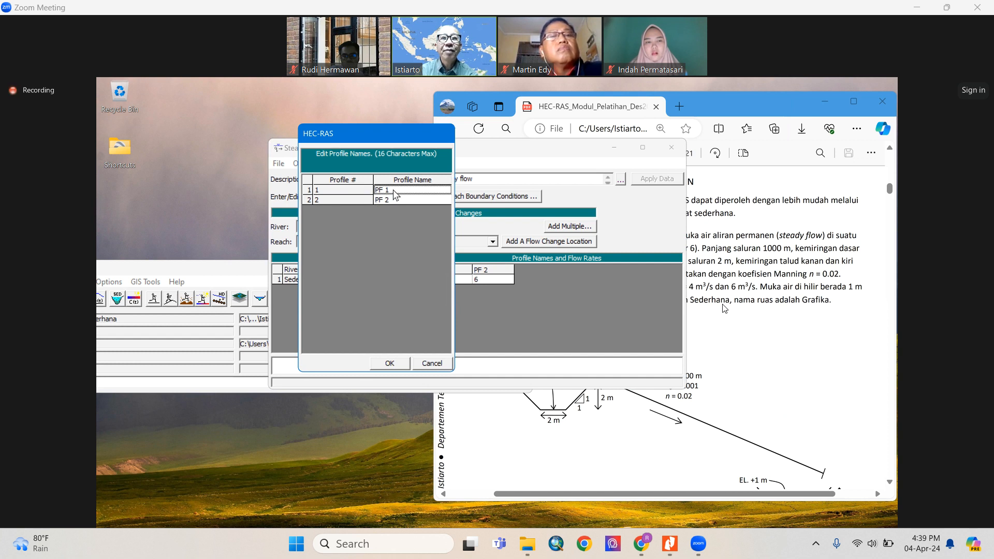
left_click(369, 195)
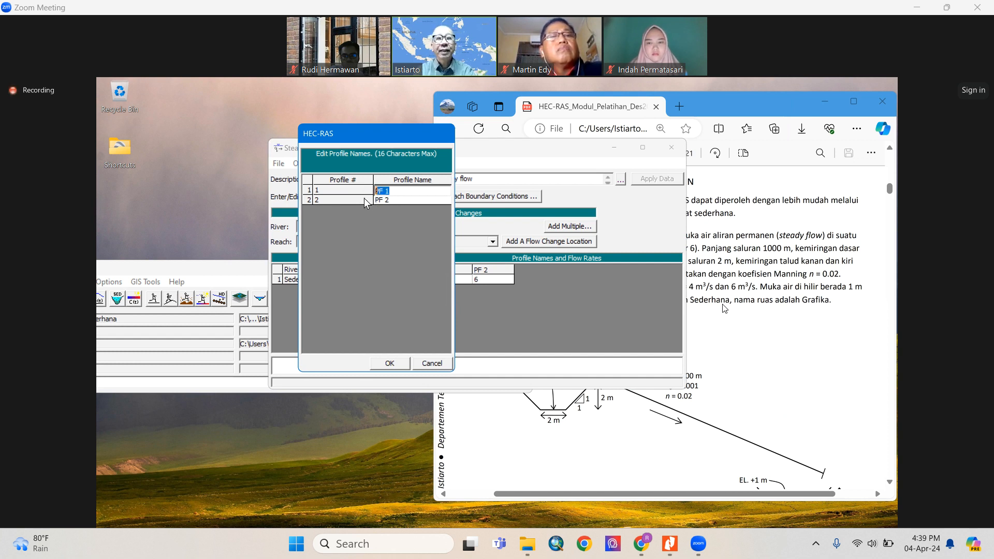
type("Q")
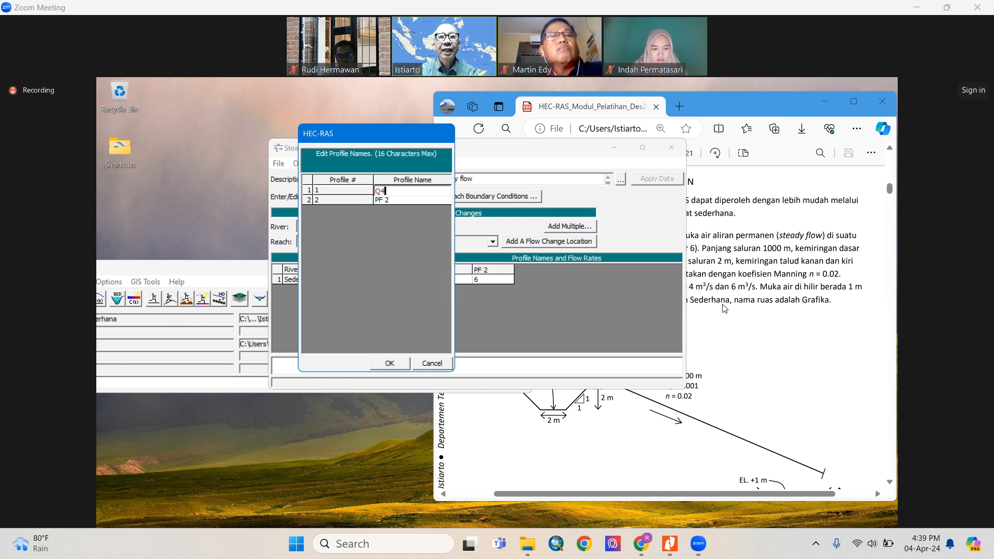
type(" 4 m3/s")
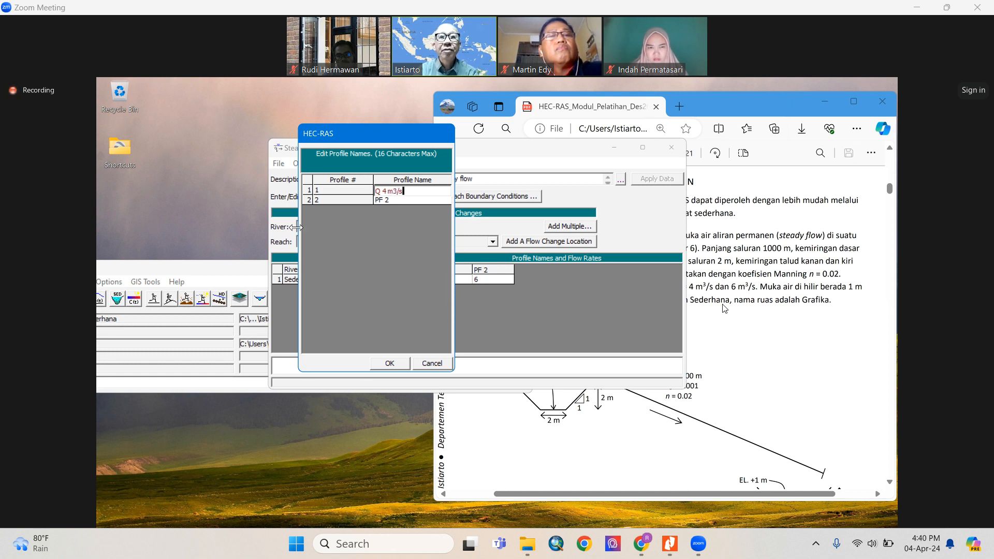
left_click(398, 200)
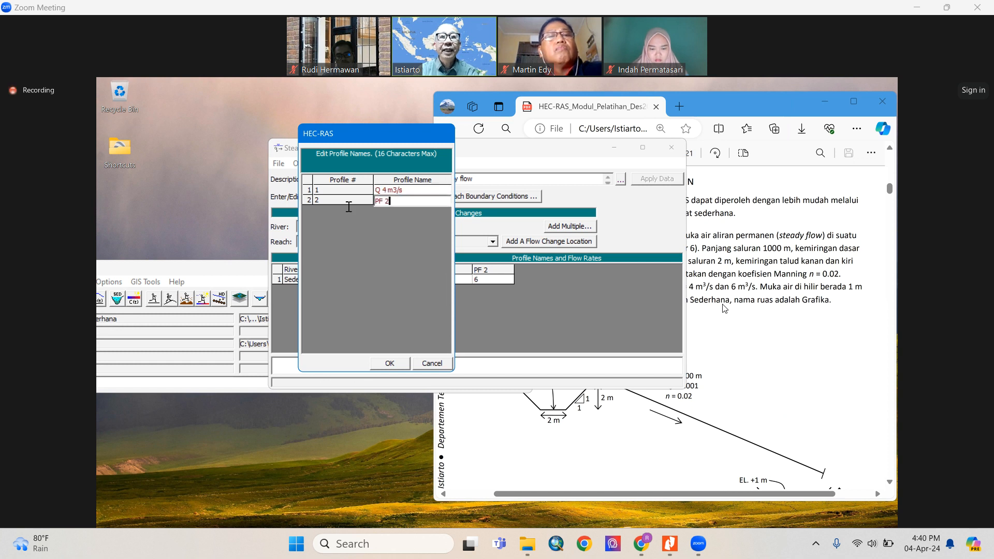
key("shift+Home")
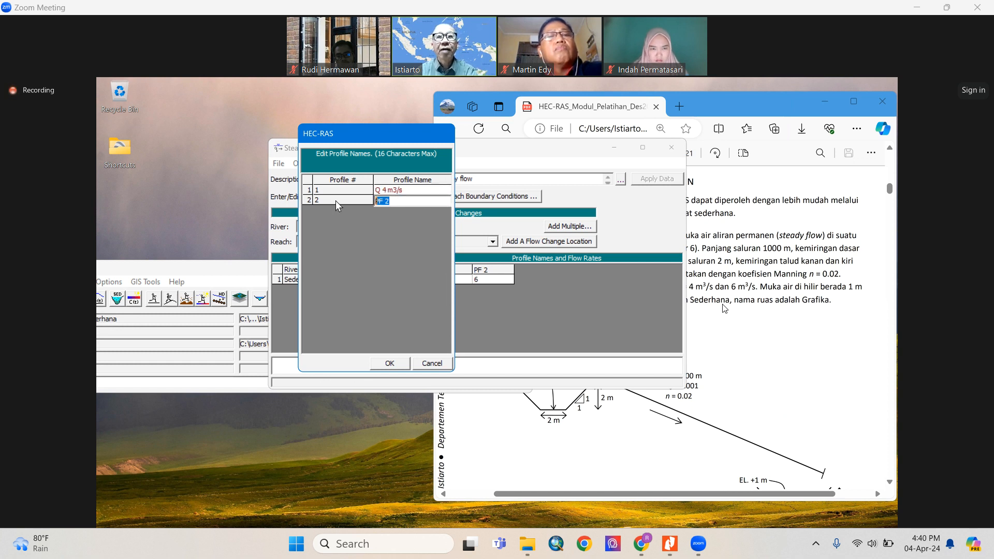
type("6 m")
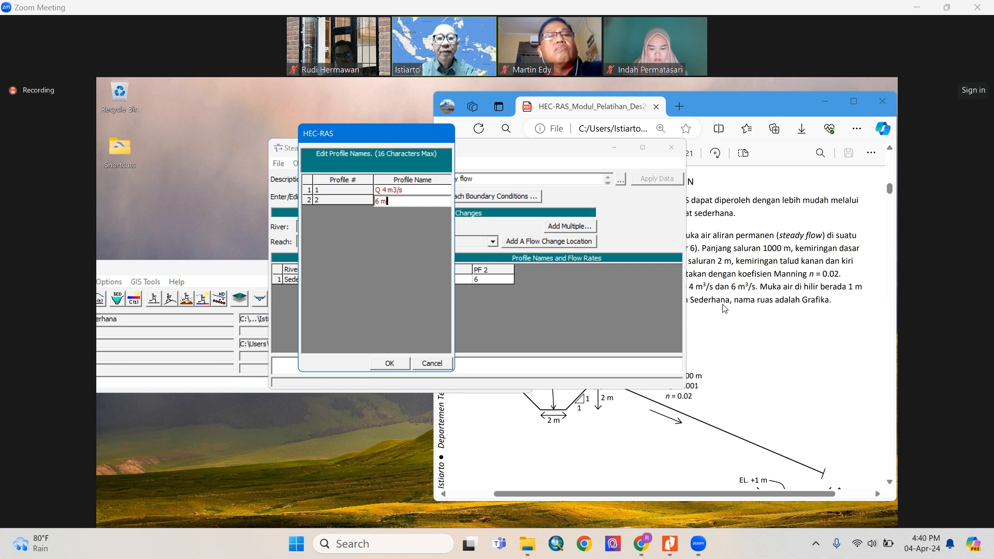
type("3/s")
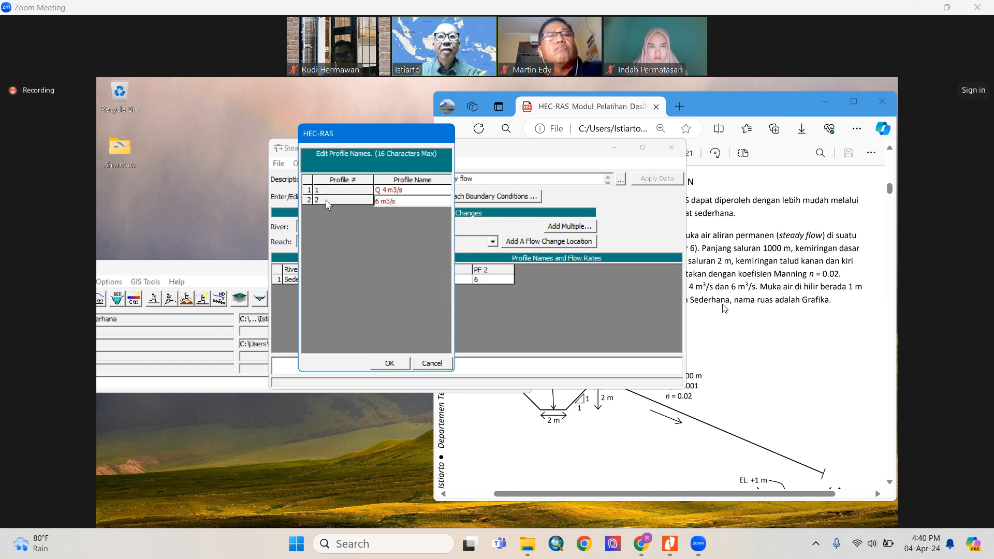
- Shorten the first profile's name to "4 m3/s" and accept the profile names
left_click(384, 192)
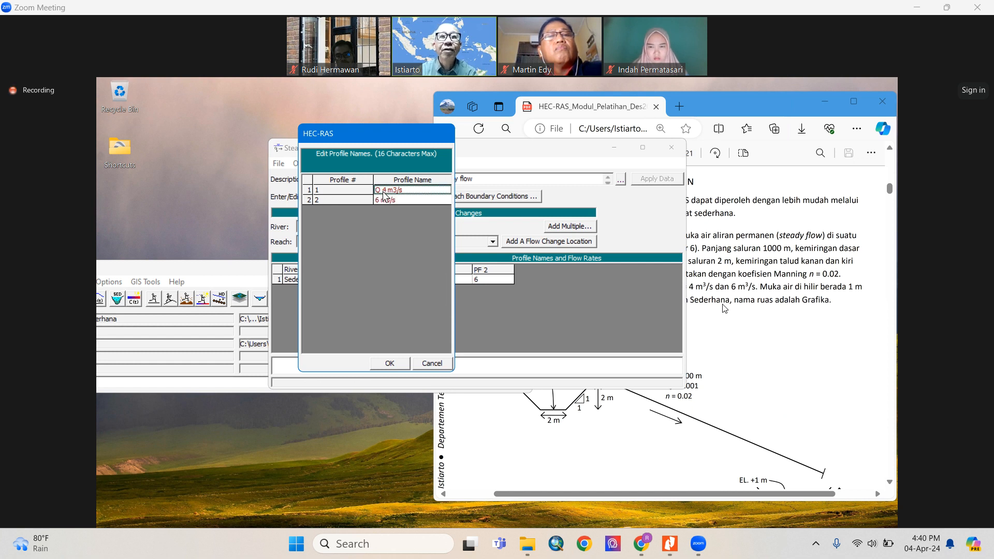
double_click(383, 190)
key("Delete")
key("Delete")
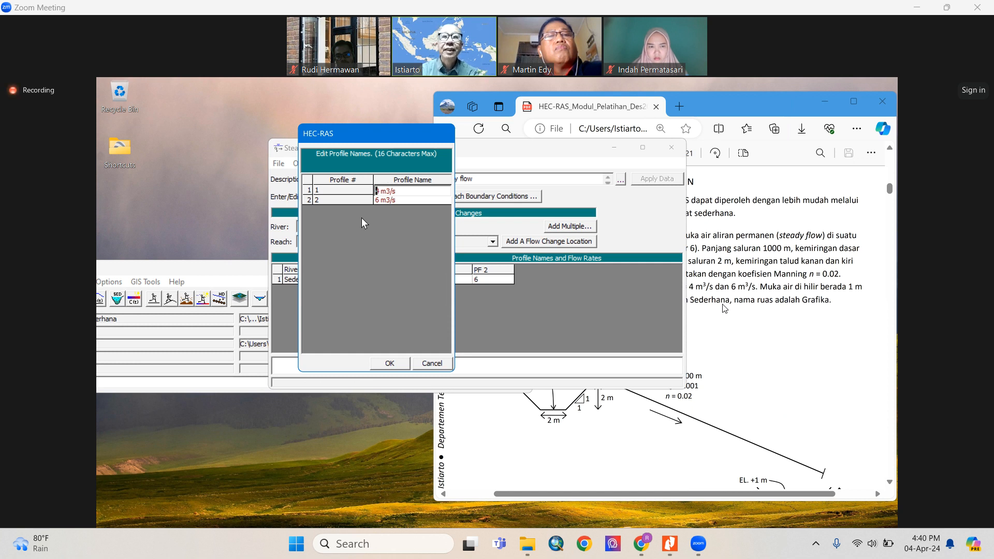
left_click(413, 200)
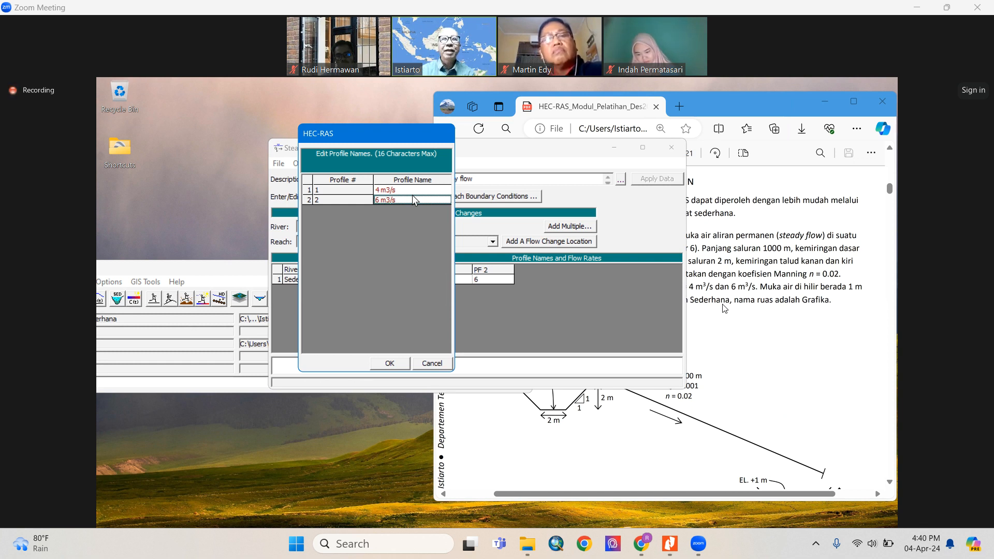
left_click(399, 363)
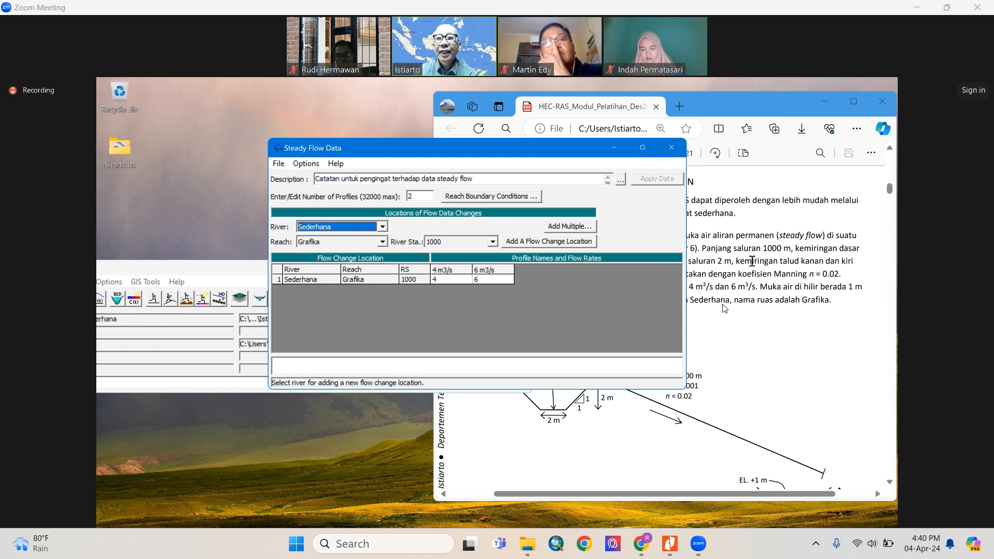
- Rearrange the flow data and PDF windows to check the downstream water level in the channel scheme of Gambar 6
left_click_drag(548, 151, 422, 151)
left_click(822, 367)
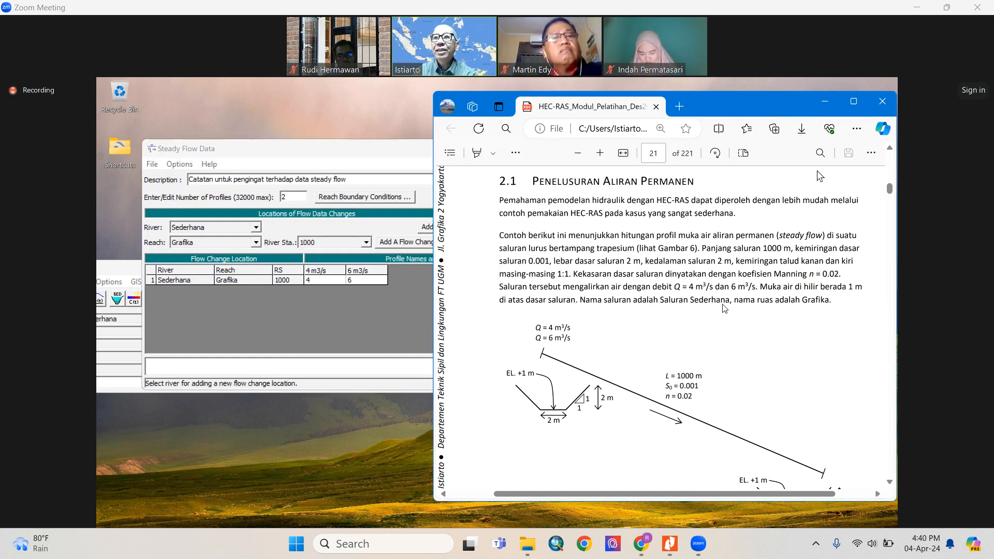
left_click_drag(763, 106, 713, 93)
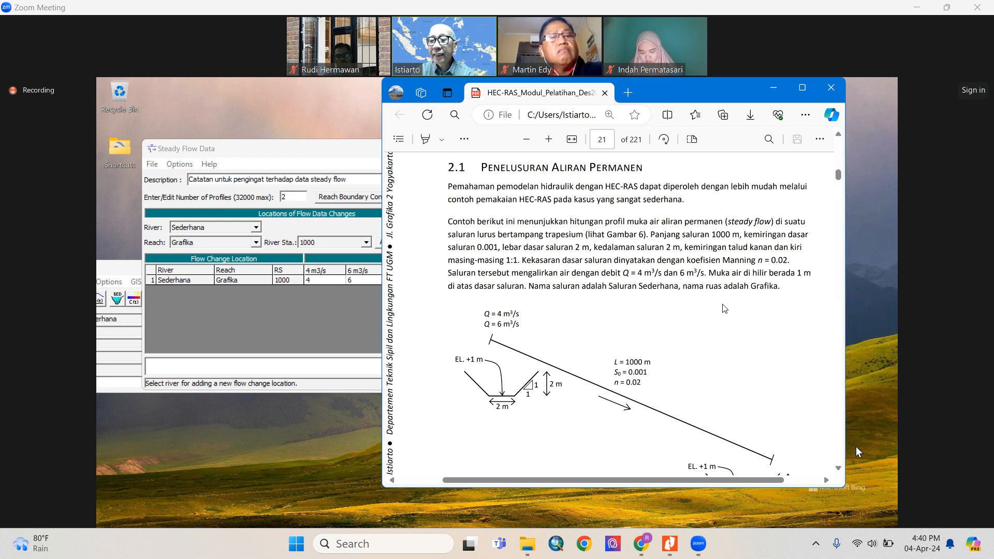
scroll(724, 308, "down", 3)
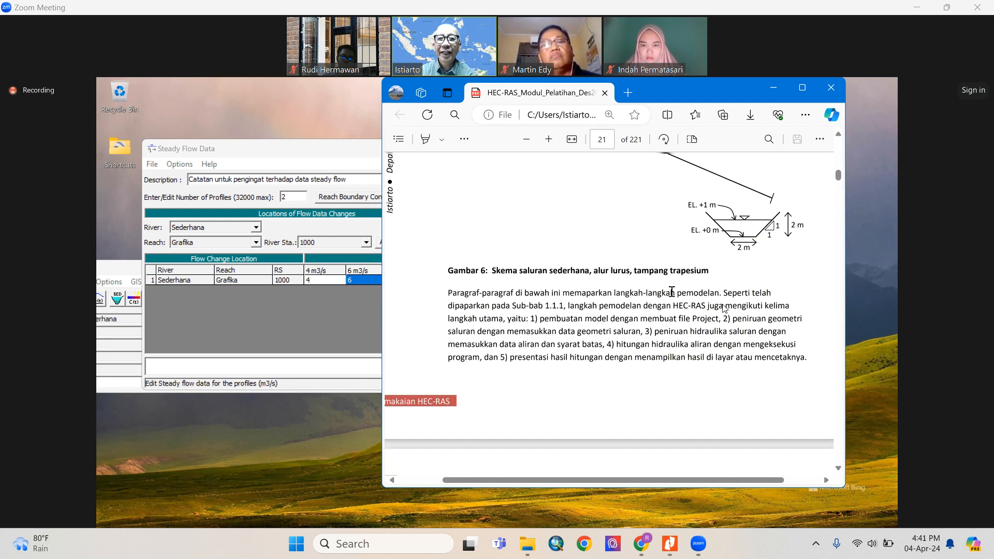
- Set the downstream boundary condition of the Grafika reach to a known water surface elevation of 1 m for both flows
left_click(341, 232)
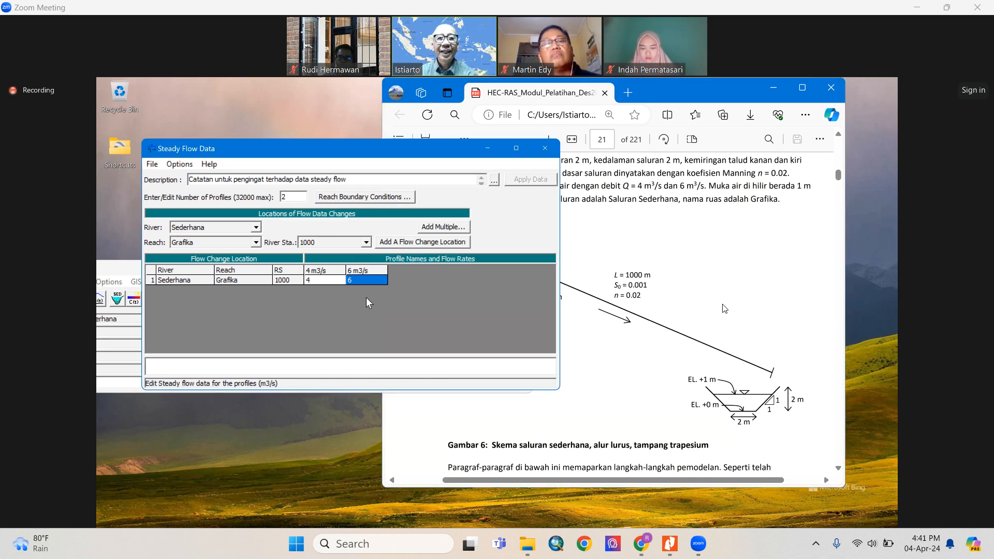
left_click(346, 198)
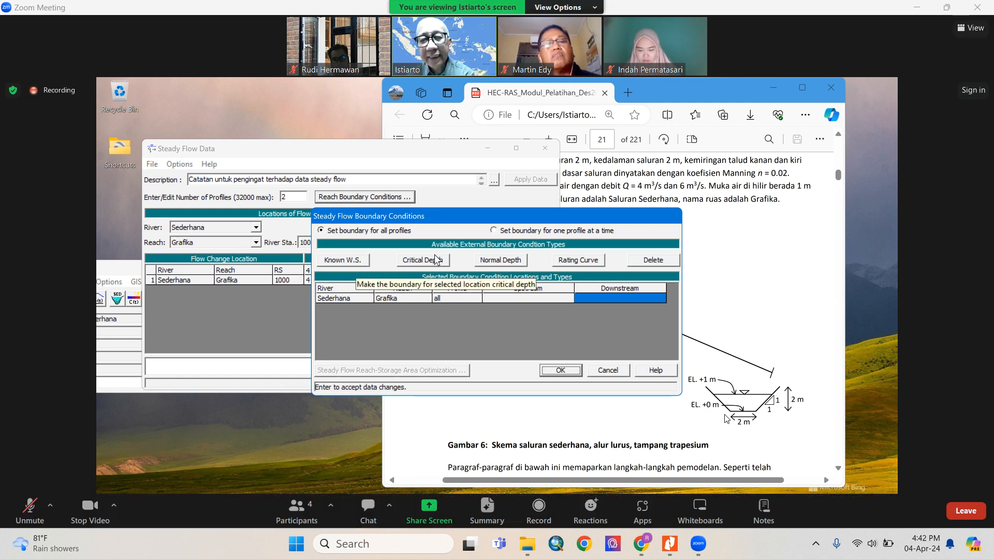
left_click(822, 548)
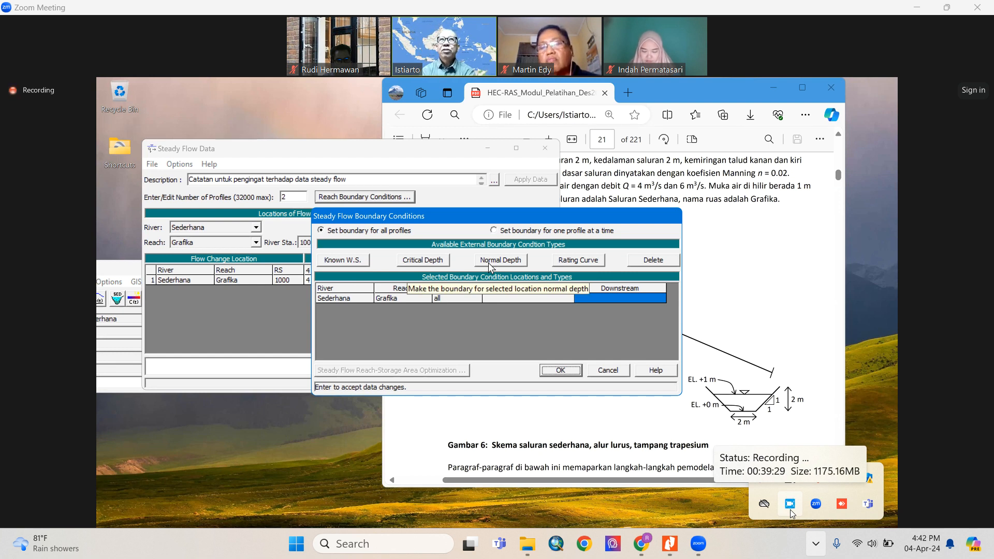
left_click(733, 543)
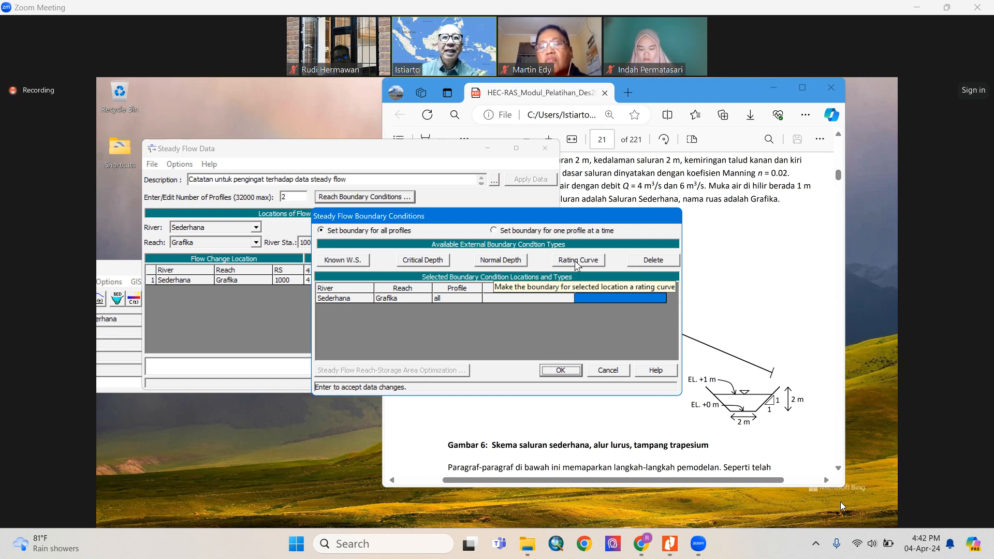
left_click(330, 262)
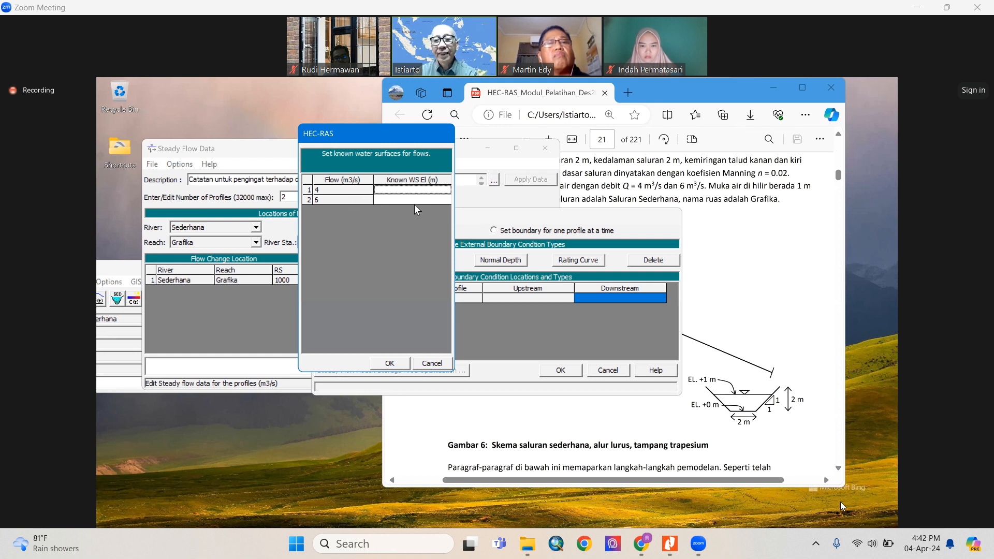
key("Return")
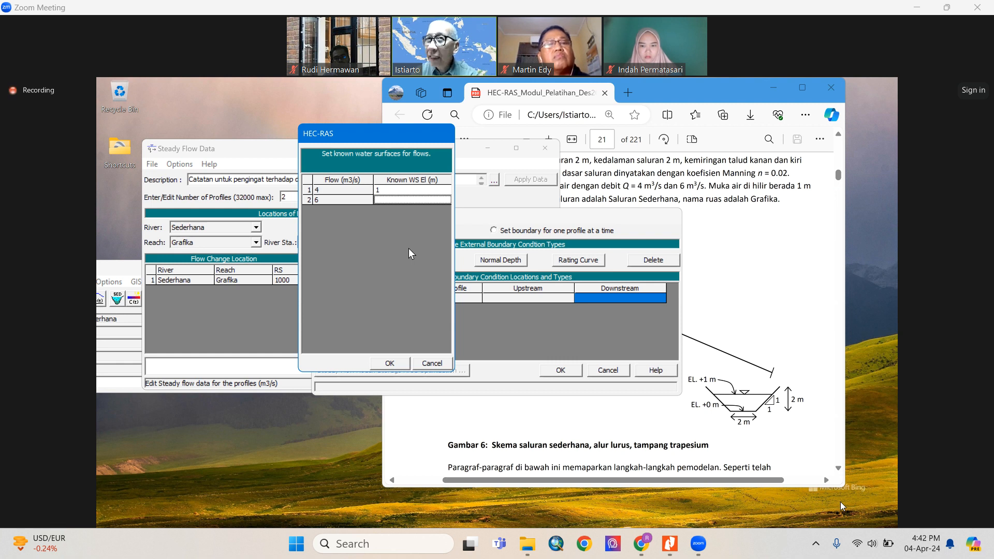
type("1")
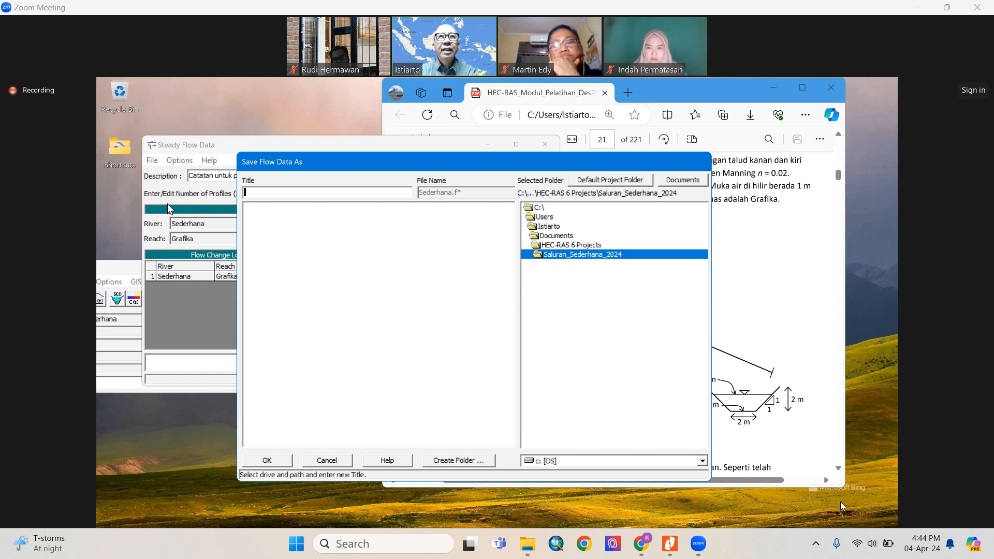
- Save the flow data in the Saluran_Sederhana_2024 folder with the title "Debit aliran 4 dan 6 m3/s"
type("Debit a")
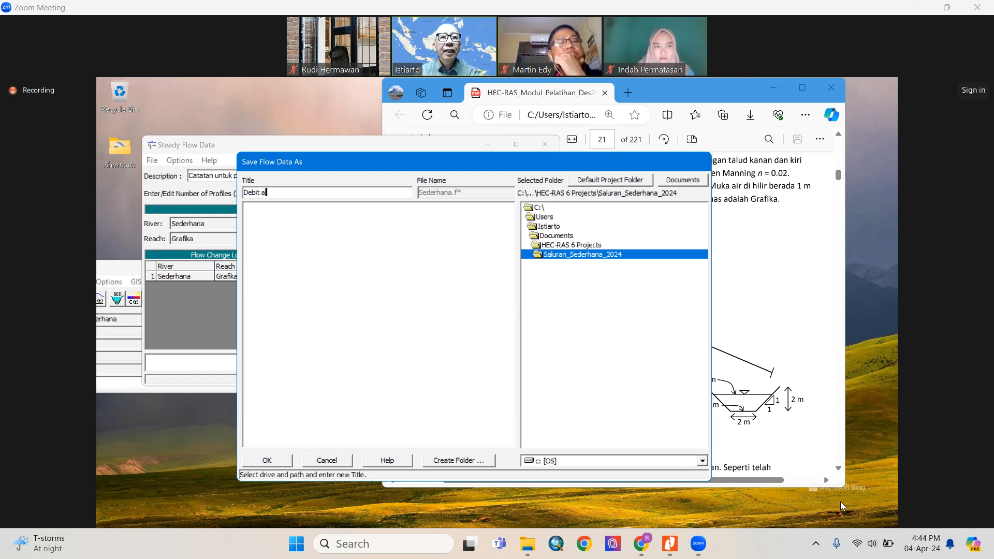
type("liran 4 dan 6 m3/s")
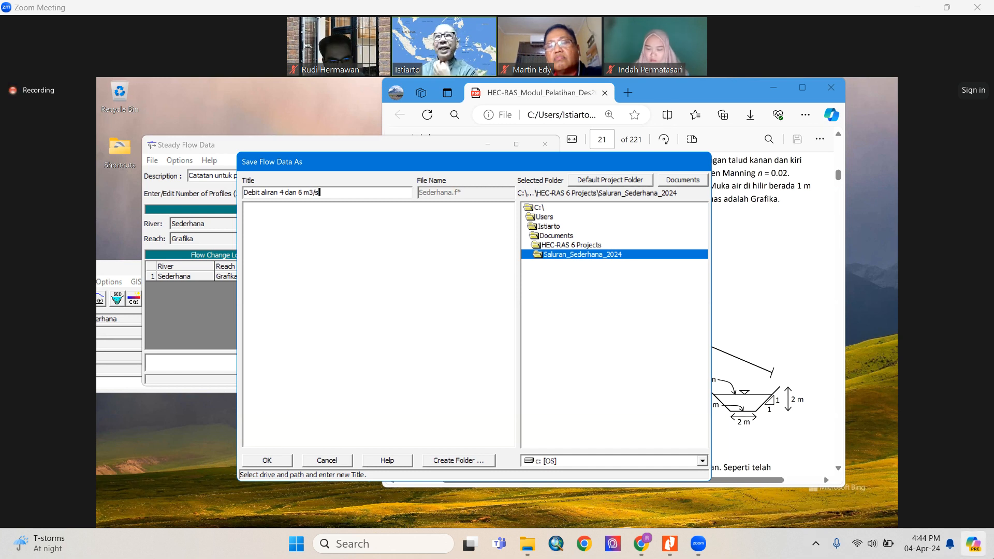
left_click(817, 544)
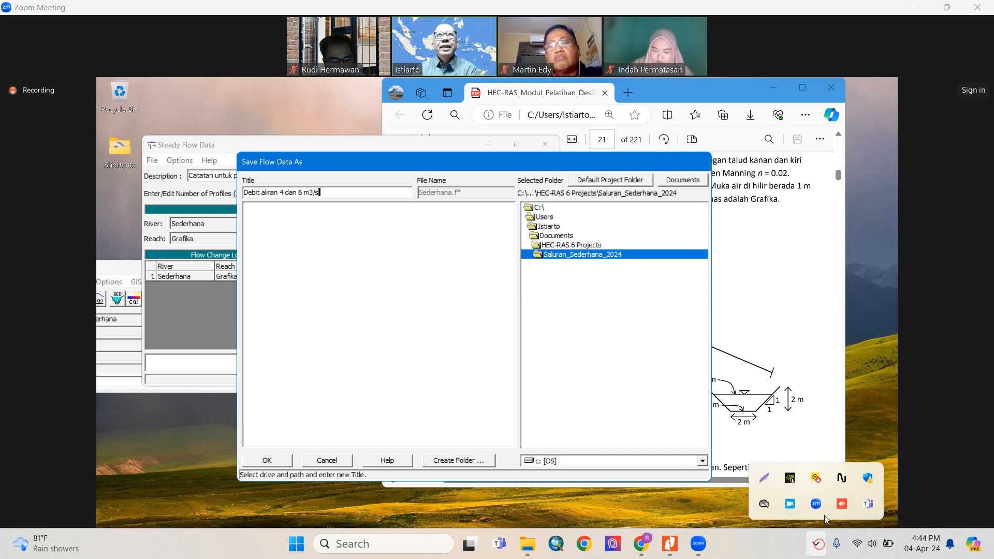
mouse_move(793, 506)
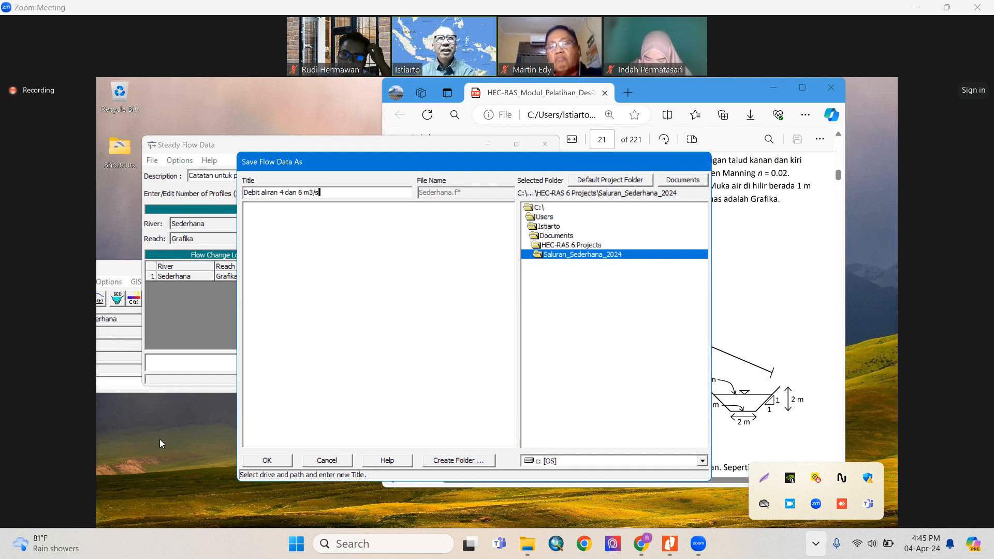
mouse_move(179, 439)
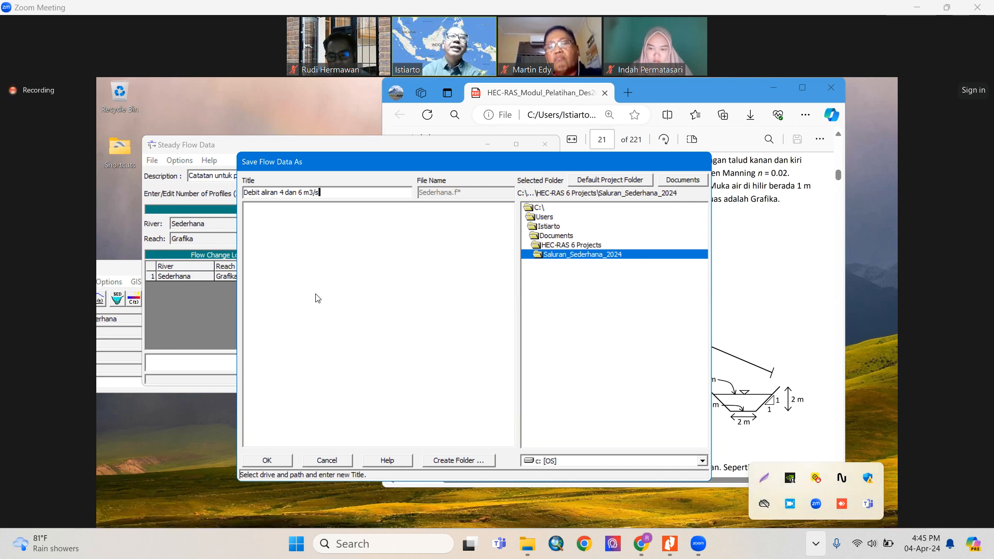
left_click(276, 466)
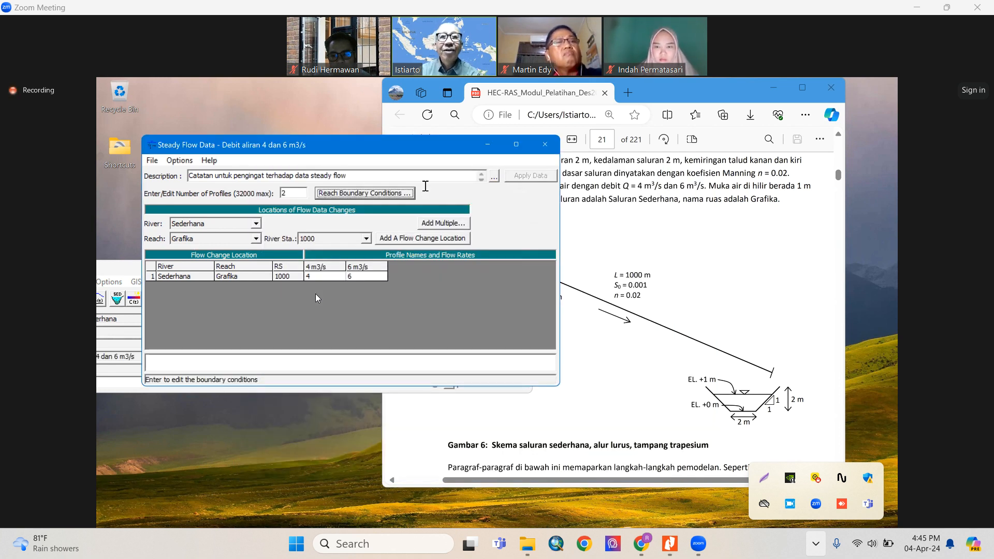
- Close the steady flow editor, reposition the main window, and check the saved flow file in the Saluran_Sederhana_2024 project folder
left_click(546, 147)
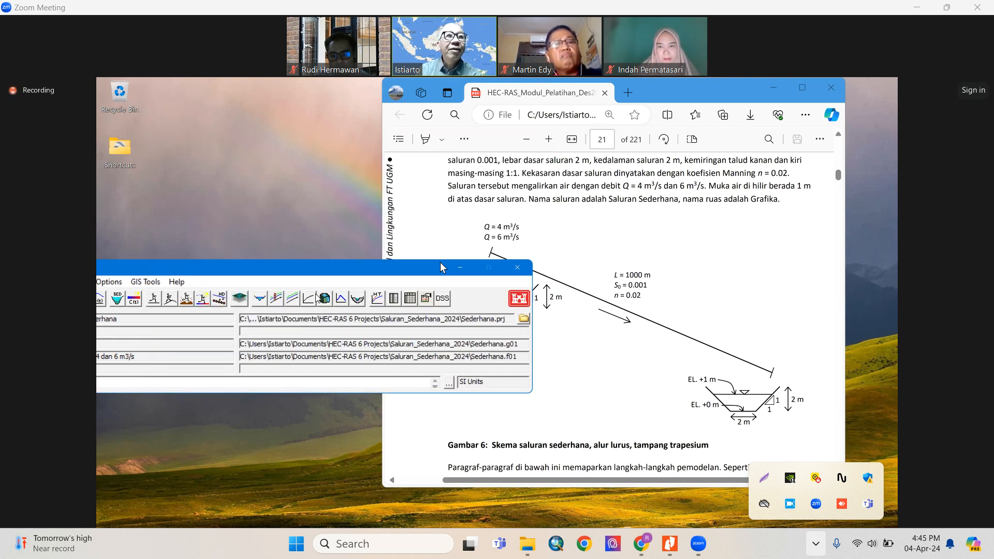
left_click_drag(440, 263, 547, 89)
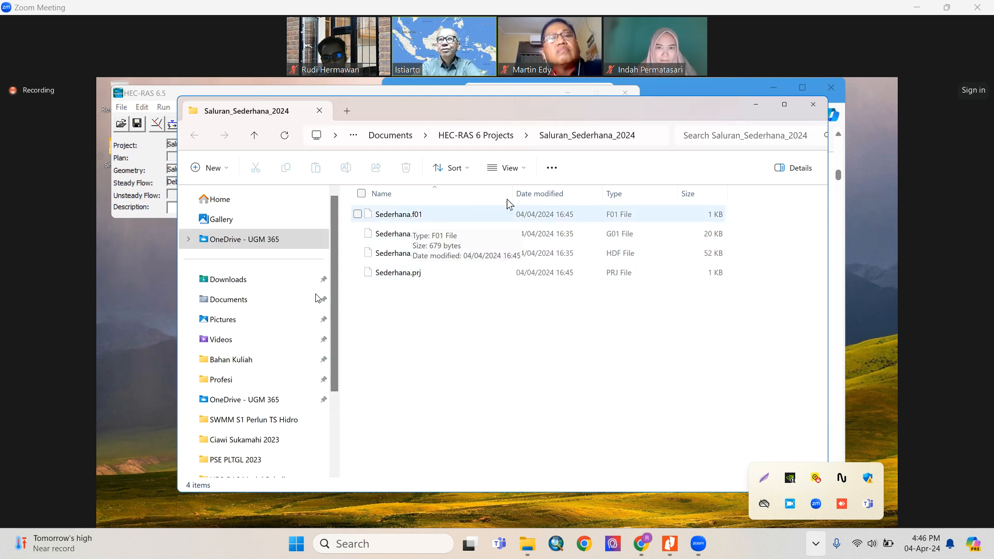
left_click(814, 110)
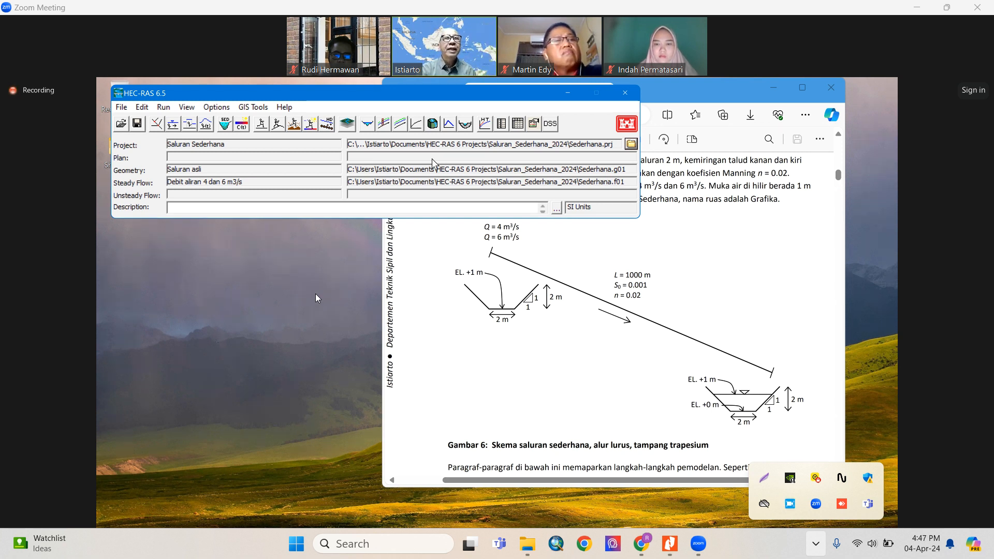
- Open the steady flow analysis and check the geometry file and steady flow file choices for the plan
left_click(164, 107)
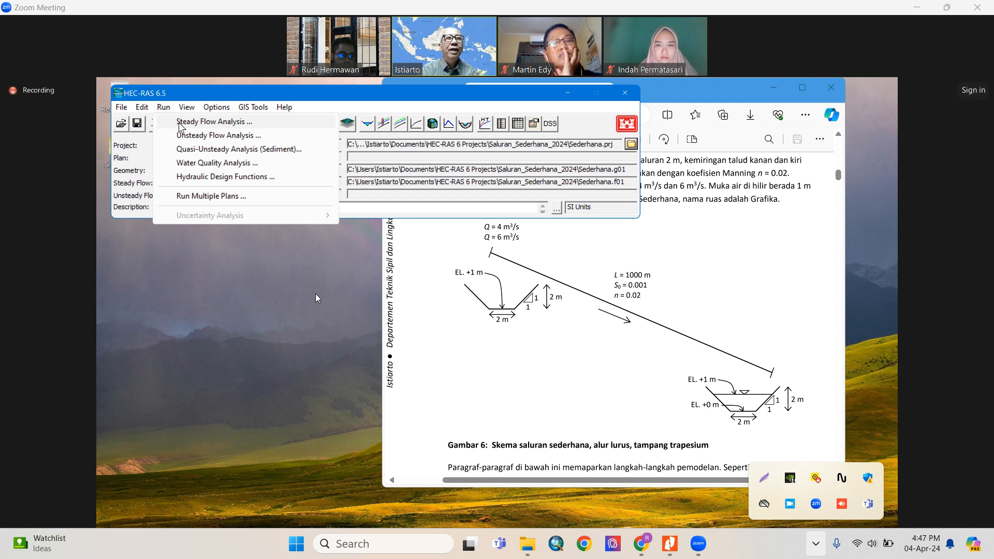
left_click(180, 123)
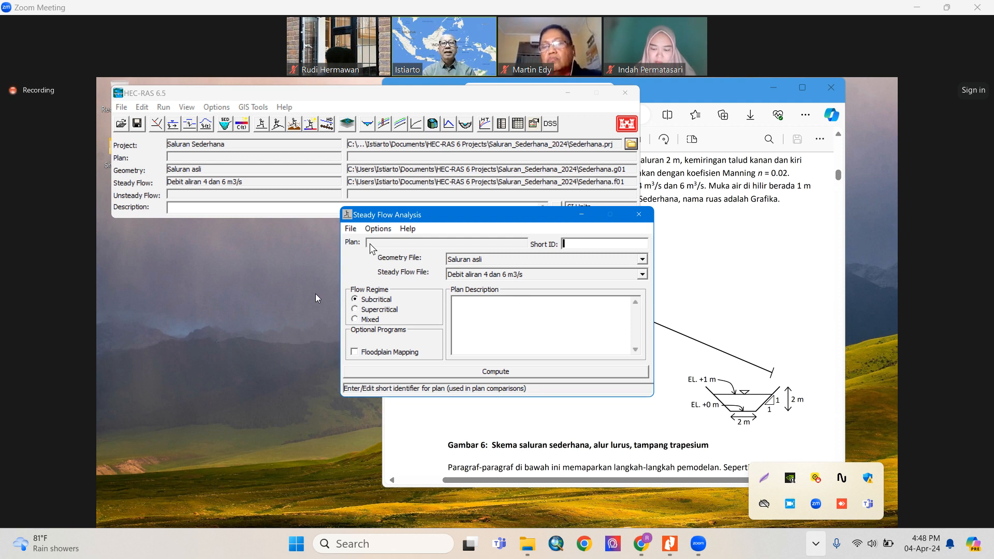
left_click(642, 260)
left_click(644, 270)
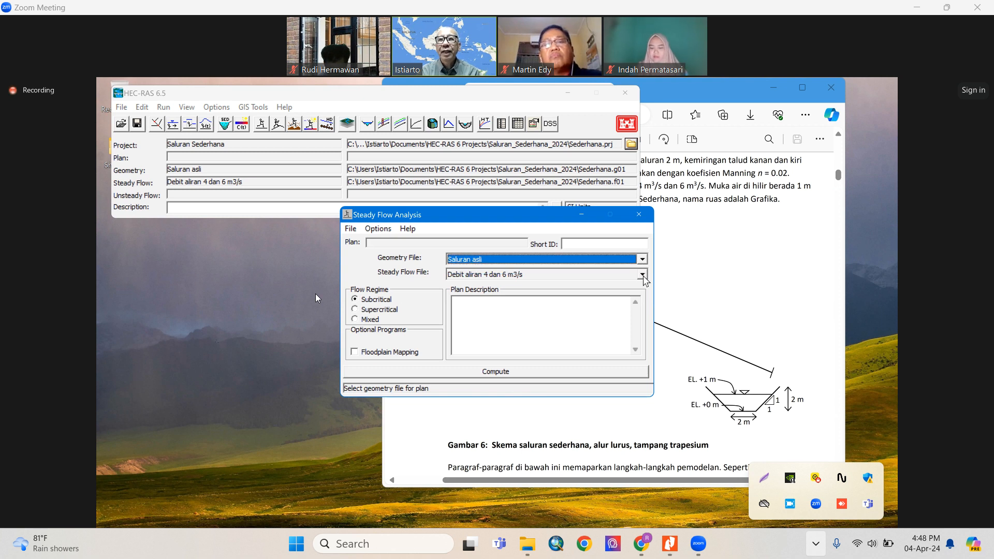
- Keep steady flow file "Debit aliran 4 dan 6 m3/s" and describe the plan as "Simulasi aliran steady di saluran Sederhana, debit aliran 4 dan 6 m3/s."
left_click(644, 275)
left_click(643, 276)
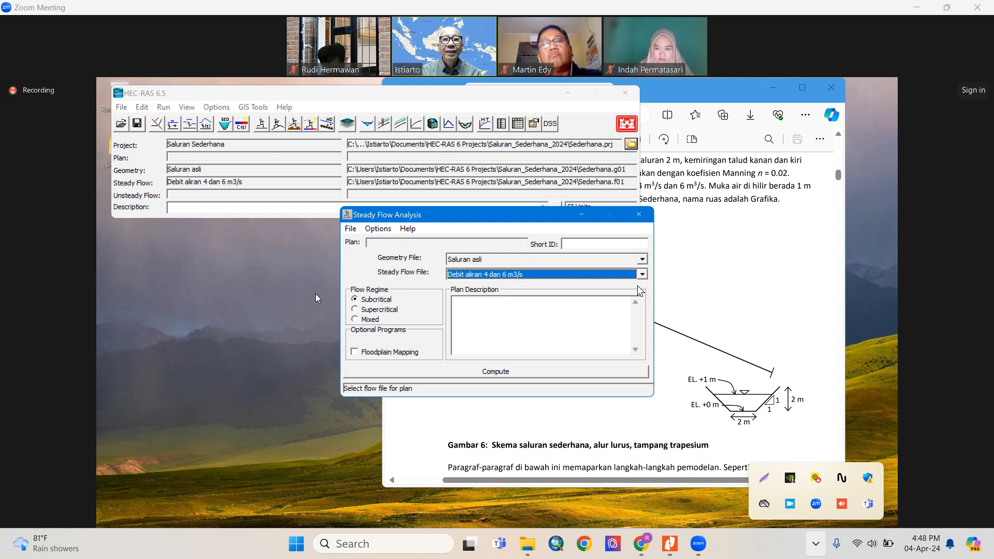
left_click(495, 308)
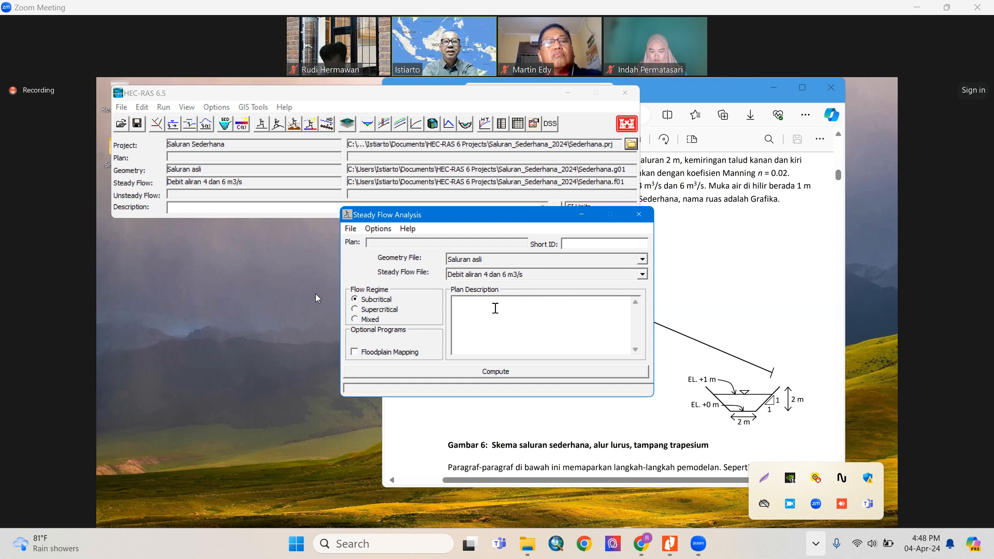
type("Simulasi aliran steady di salura")
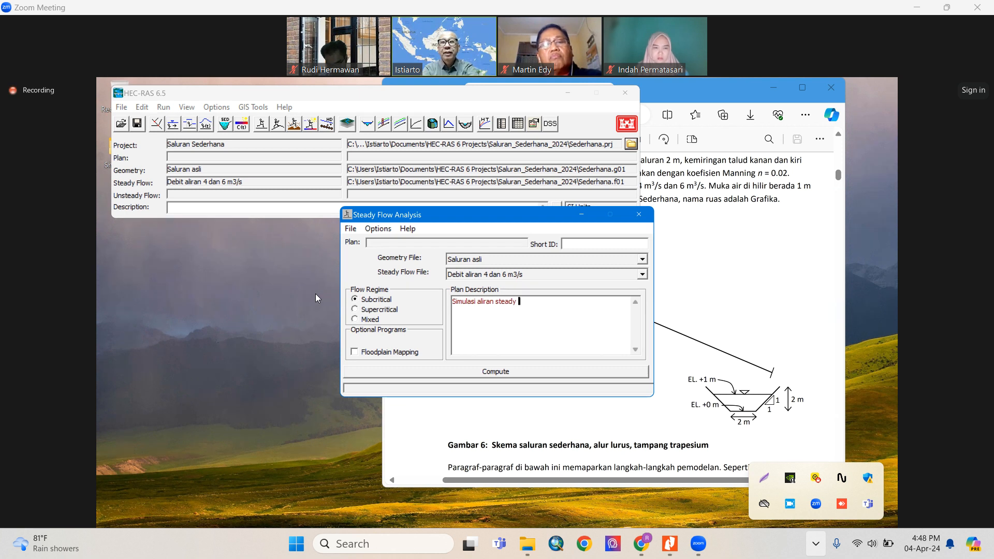
type("n")
key("BackSpace")
key("BackSpace")
type("an")
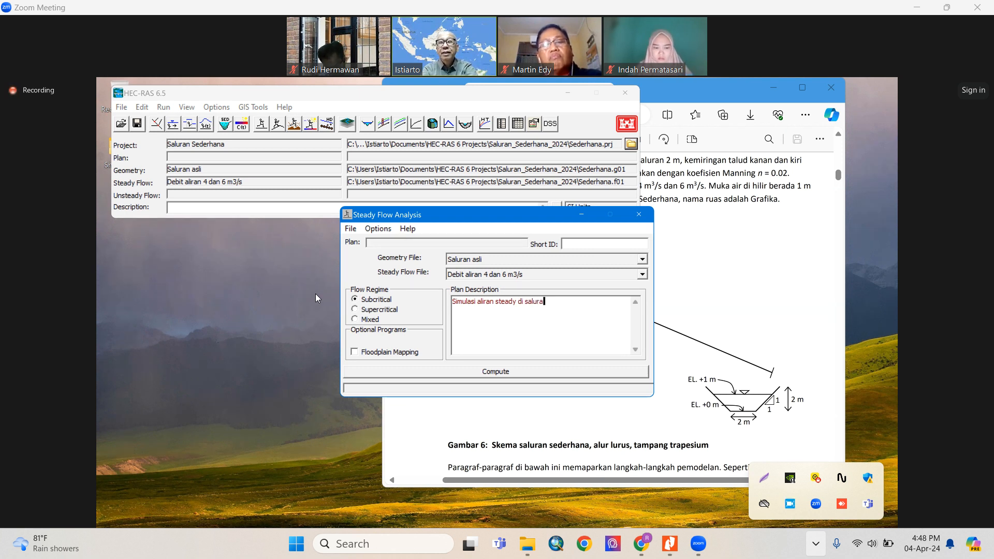
type(" Sederhana")
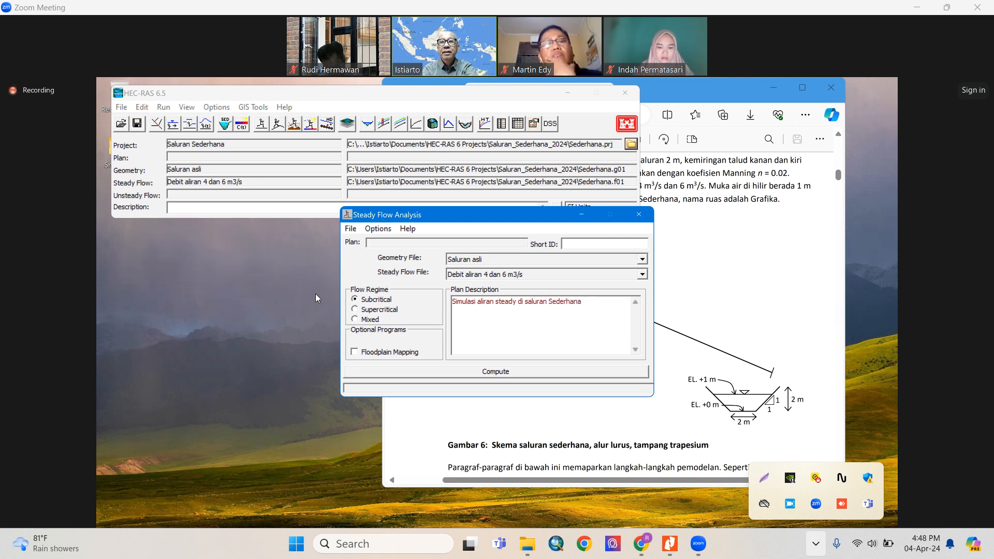
type(", debit aliran")
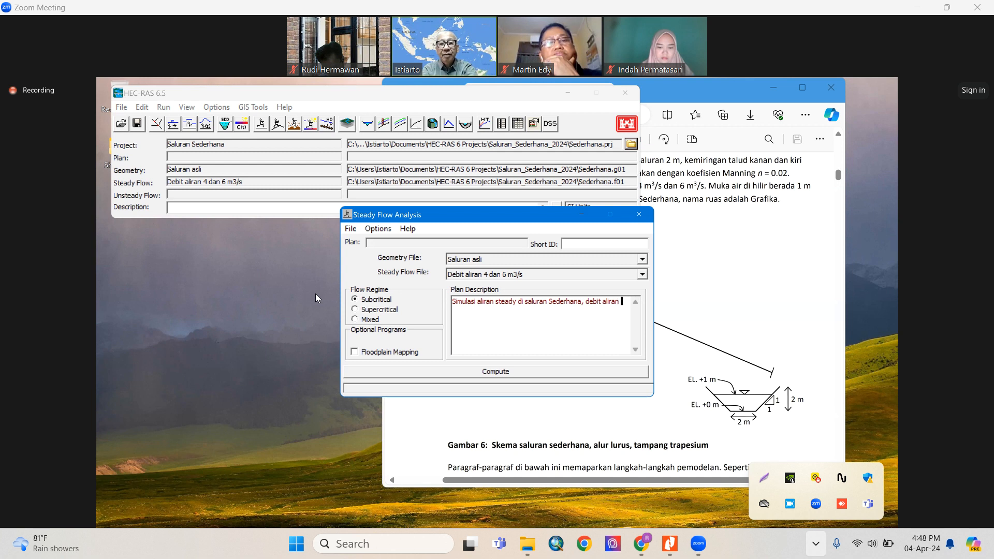
type(" 4 dan ")
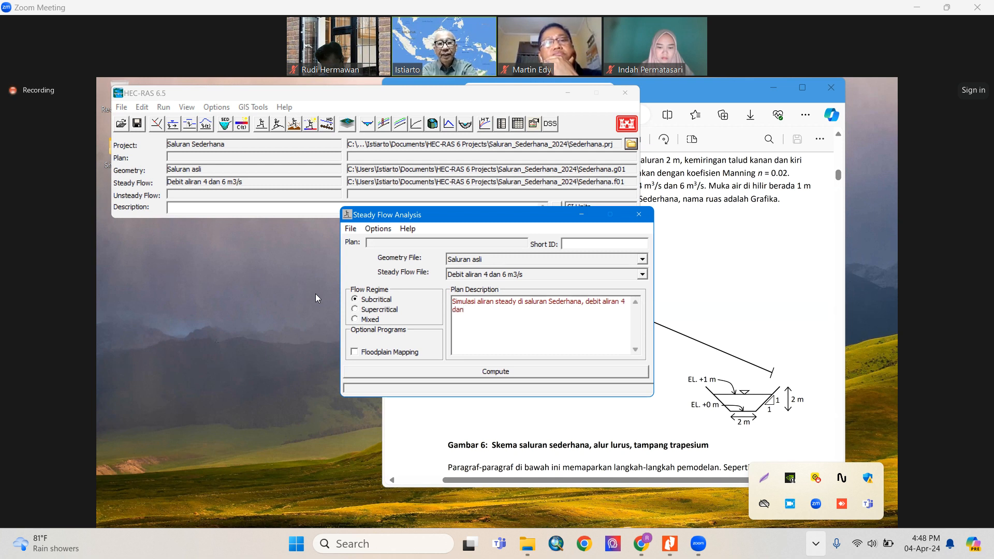
type("6 m3/s.")
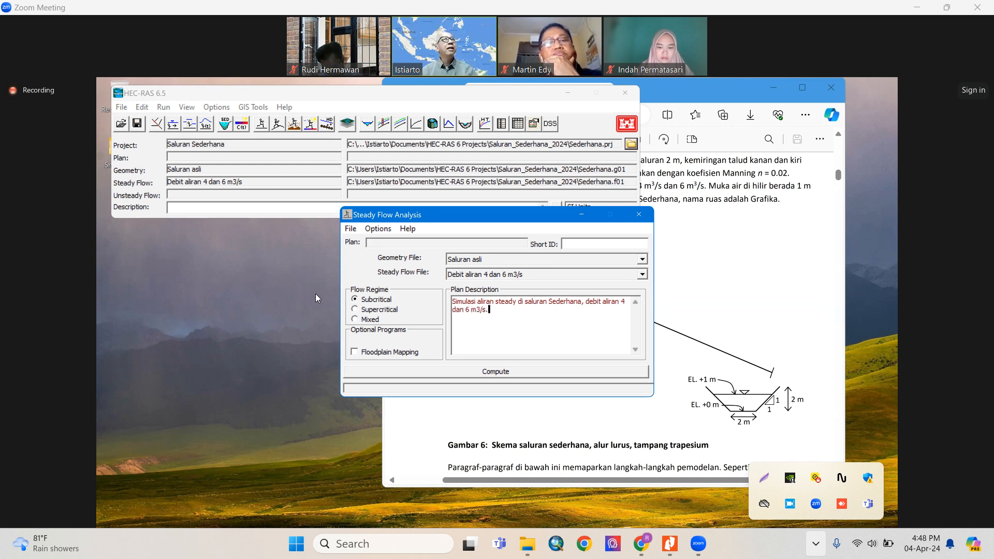
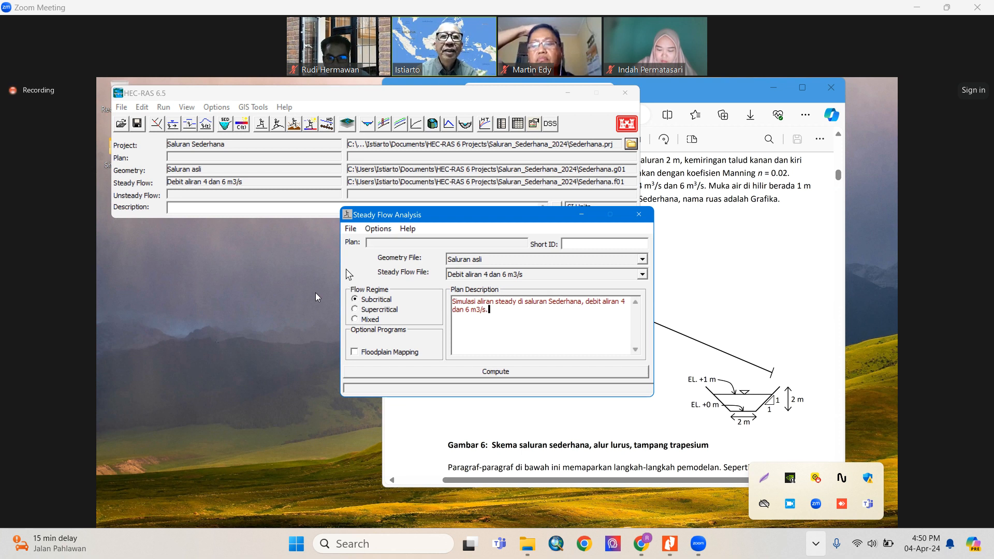
- Save the plan in the Saluran_Sederhana_2024 folder with the title "Simulasi aliran di geometri asli"
left_click(351, 228)
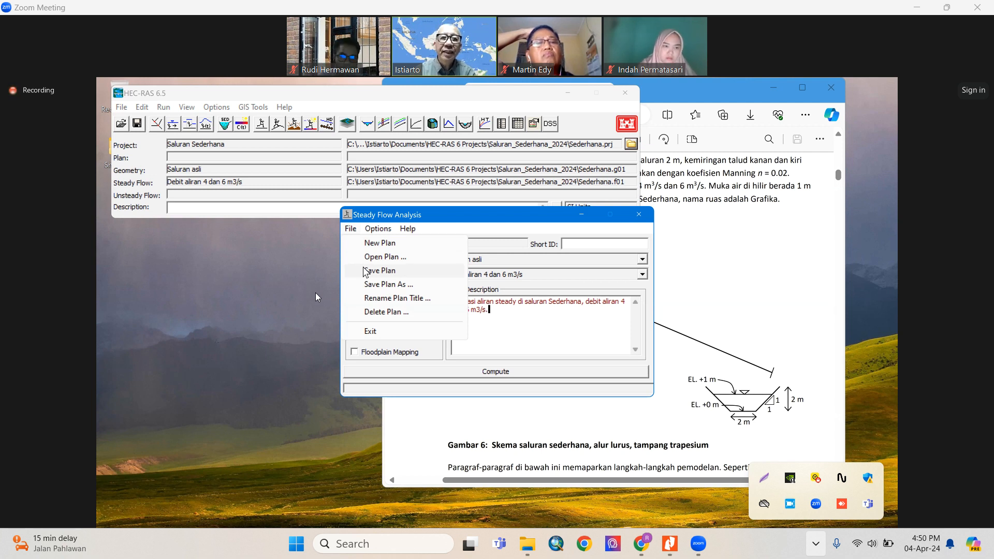
left_click(366, 271)
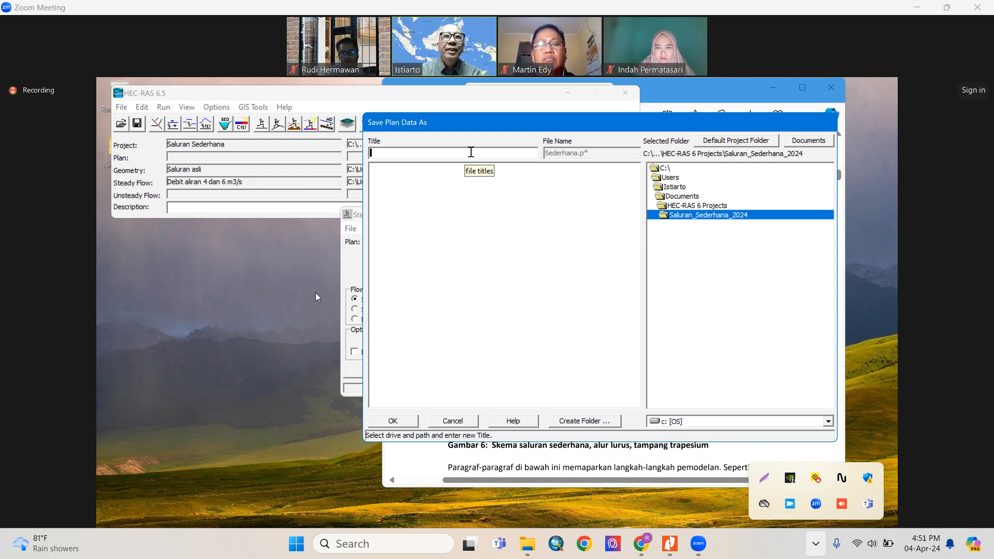
type("Sim")
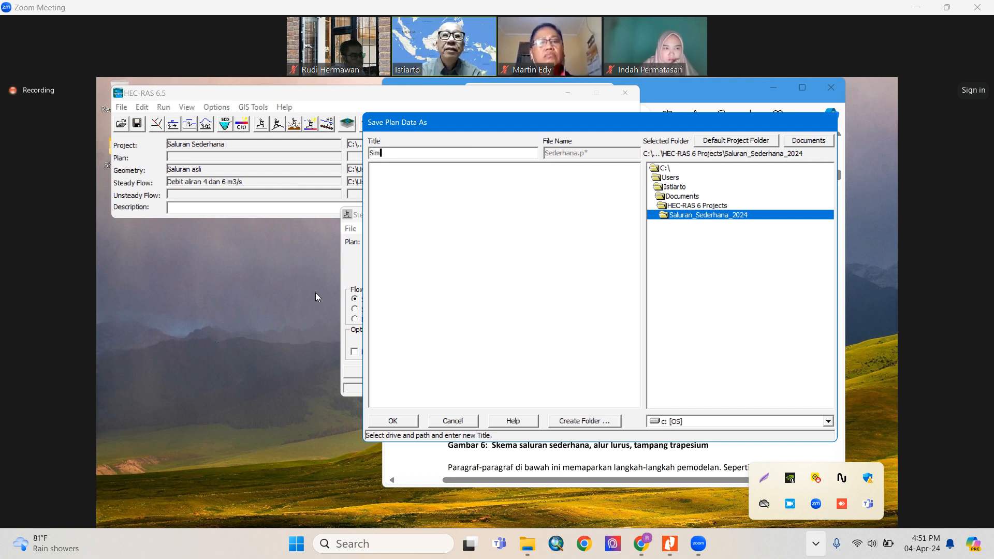
type("ulasi aliran")
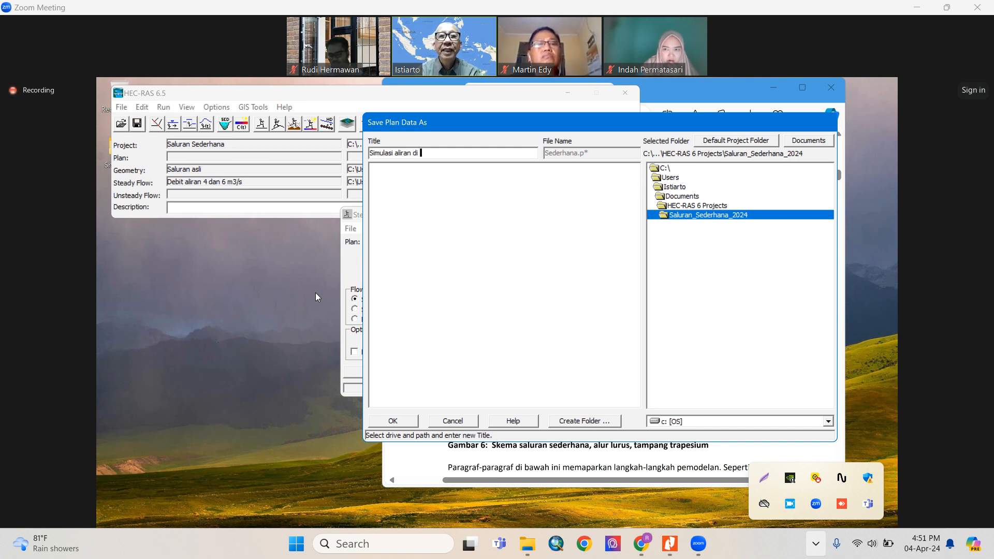
type("di ")
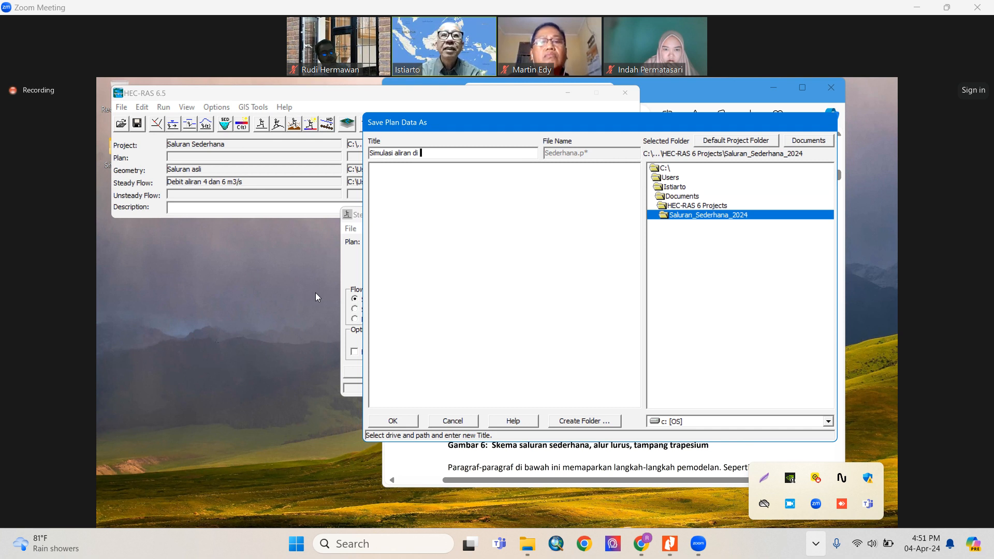
type("salu")
key("BackSpace")
key("BackSpace")
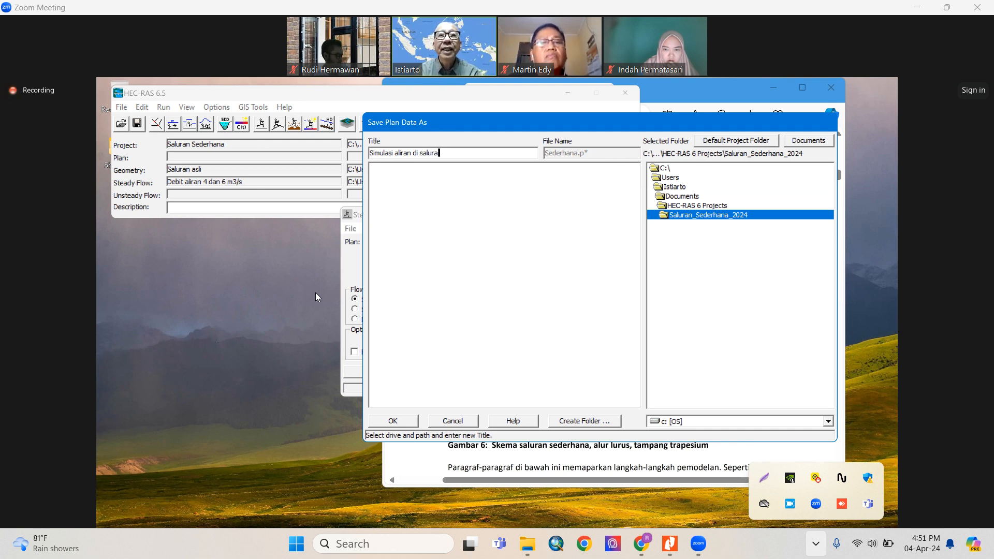
type("geometri asli 4 dan 6")
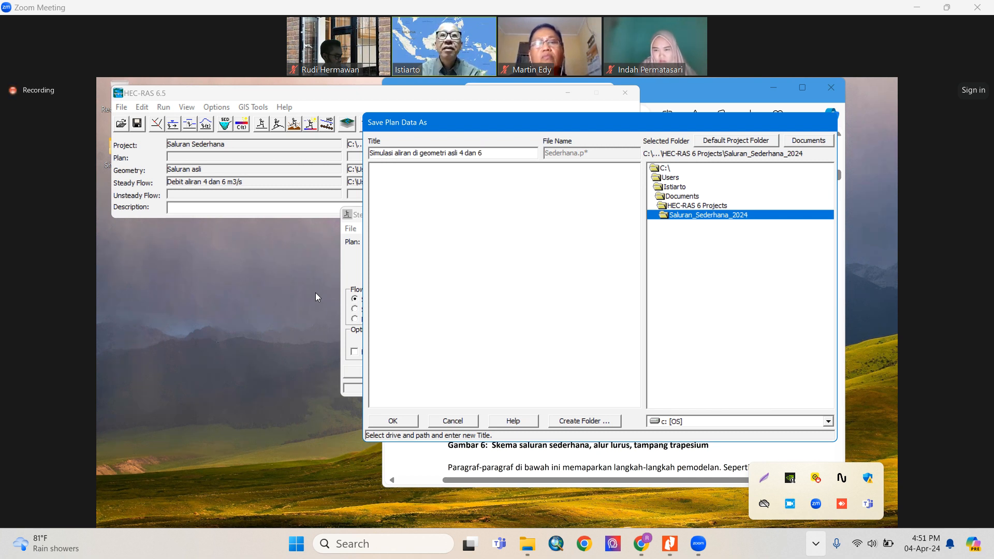
key("BackSpace")
key("BackSpace")
key("BackSpace")
key("BackSpace")
key("BackSpace")
key("BackSpace")
key("BackSpace")
key("BackSpace")
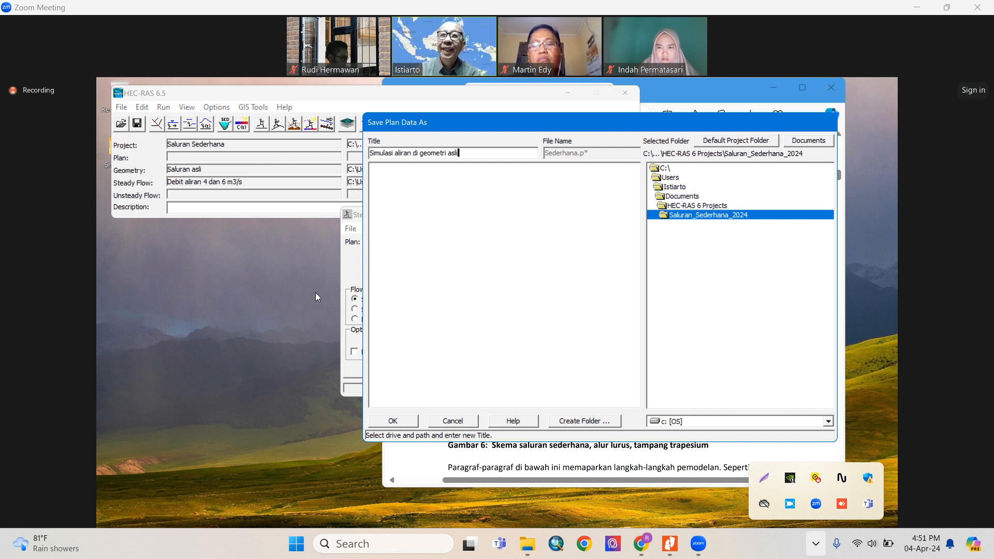
left_click(409, 418)
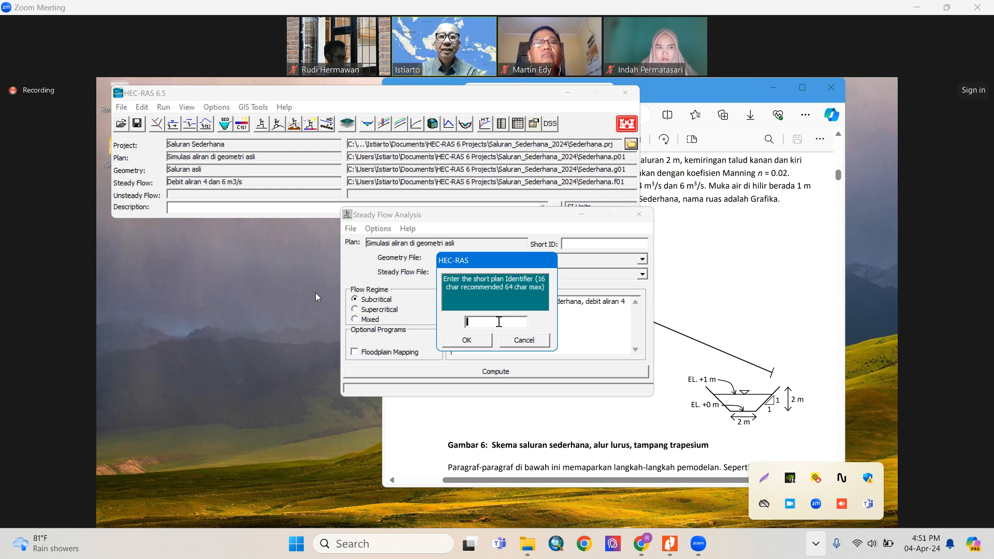
- Give the plan the short identifier Steady_01 and compute the subcritical steady flow simulation
type("Steady_01")
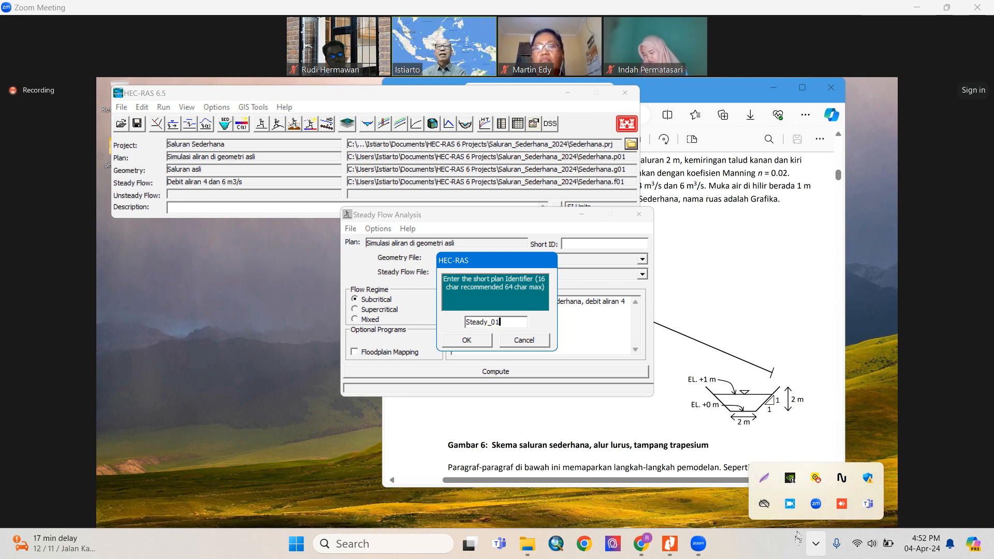
mouse_move(789, 502)
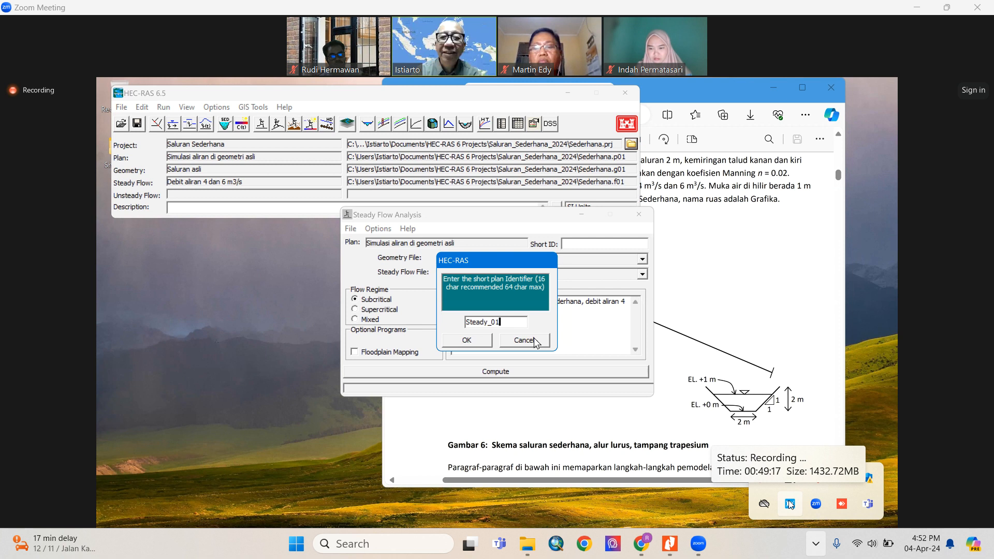
left_click(469, 339)
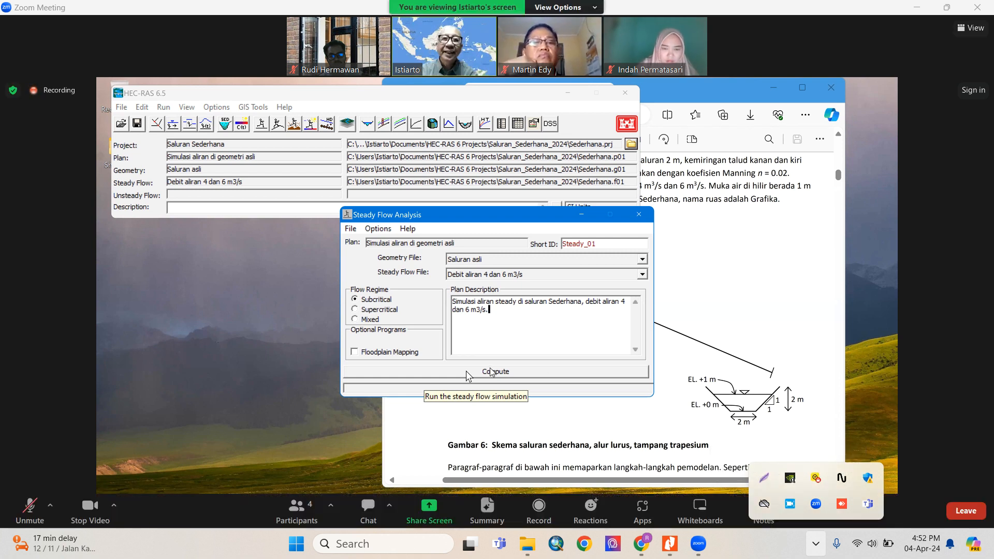
left_click(545, 367)
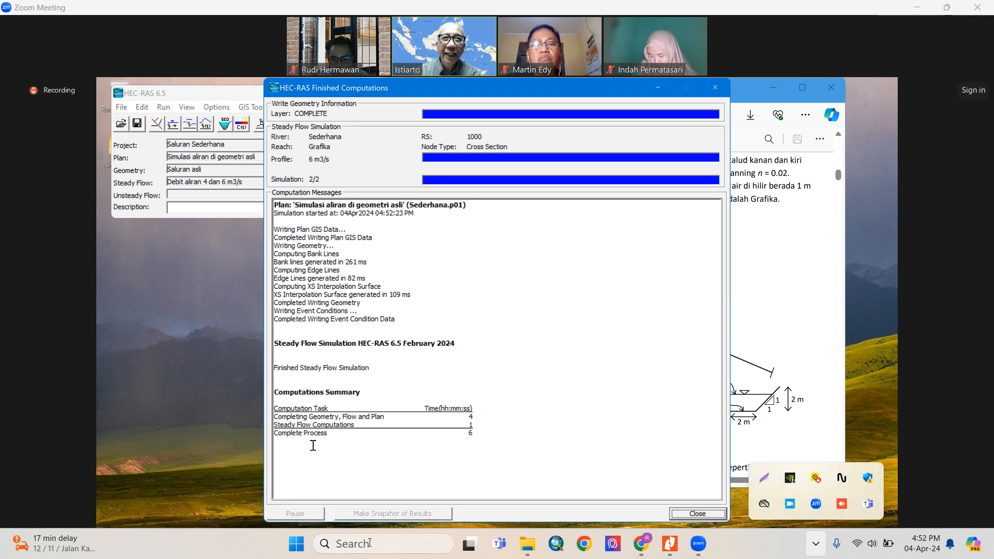
- Launch a second, empty HEC-RAS window and move it clear of the finished computations report, closing that report
key("super")
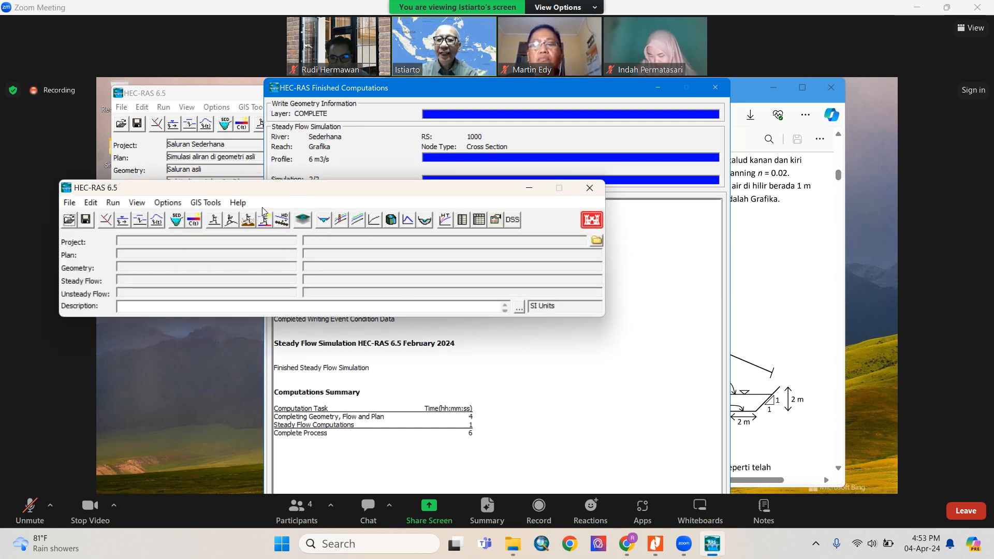
left_click_drag(291, 195, 637, 274)
left_click(697, 513)
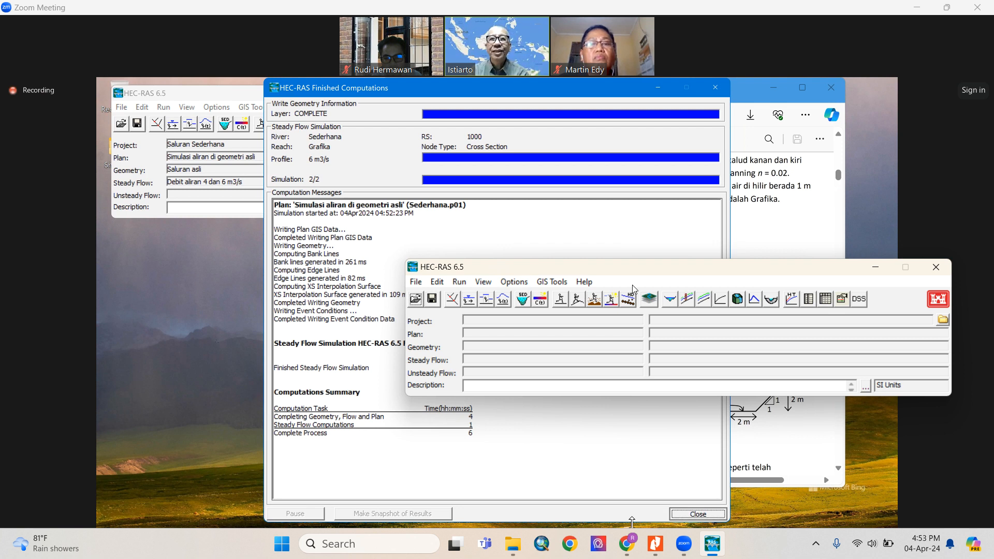
left_click_drag(642, 287, 439, 391)
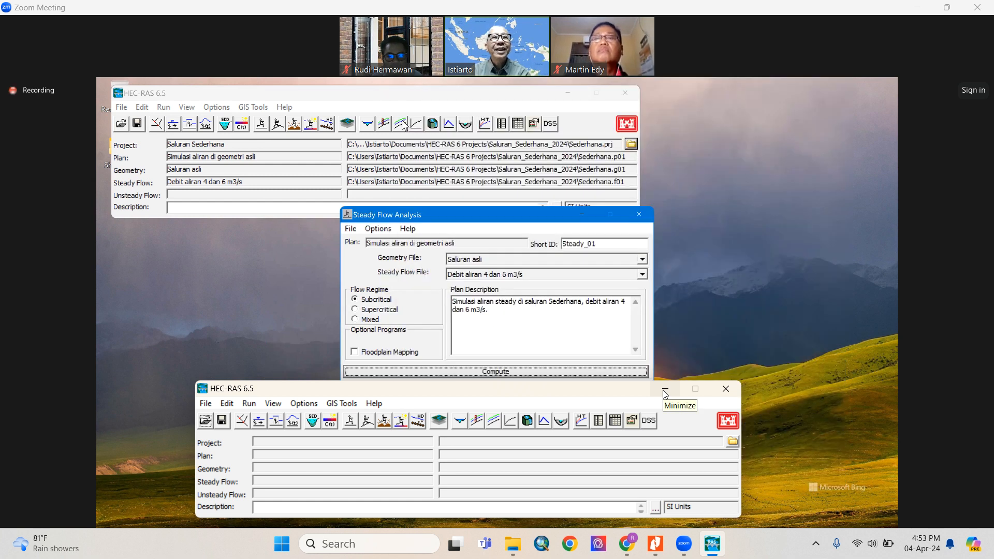
- View the computed cross sections of the Grafika reach, with the empty HEC-RAS window moved aside, and open the plot's plan selection
left_click(187, 108)
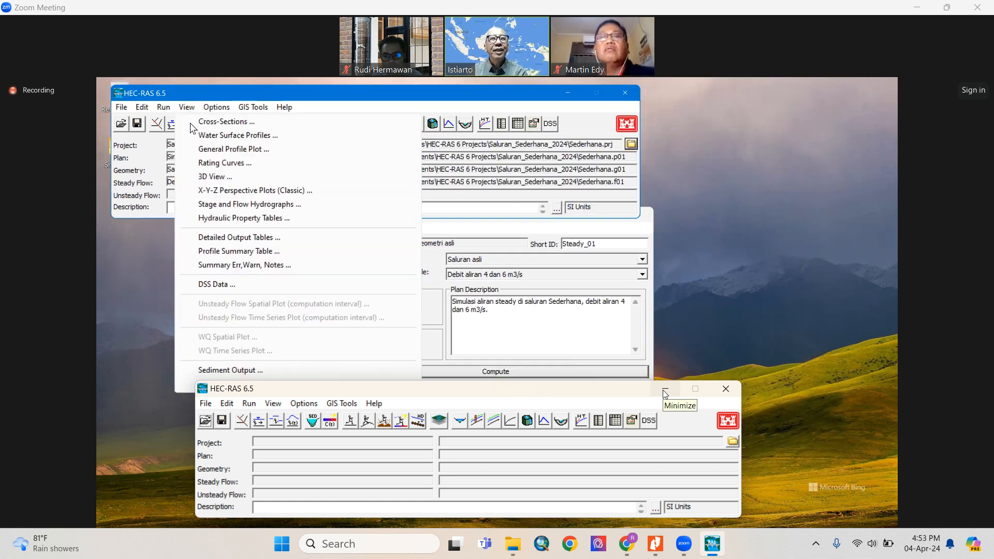
left_click(193, 122)
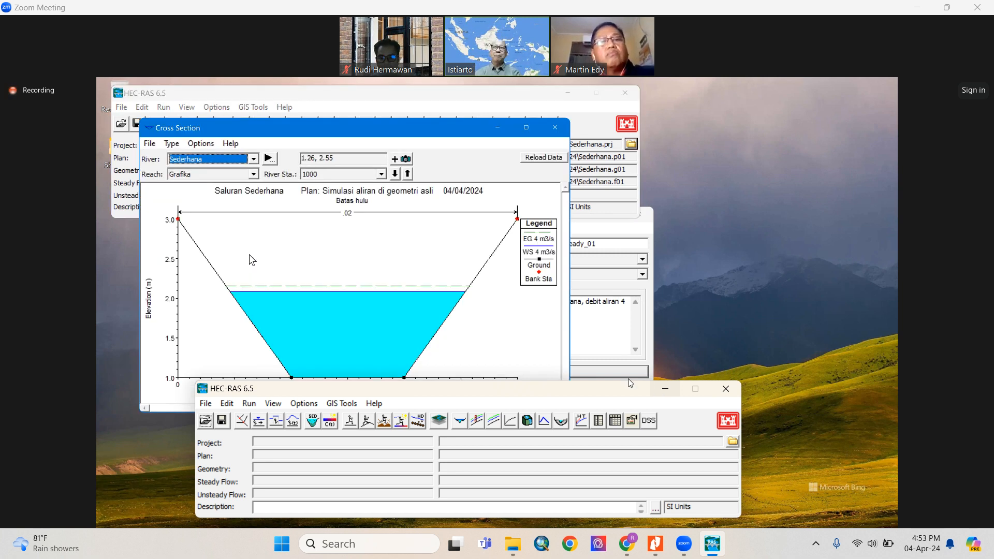
left_click_drag(580, 392, 911, 375)
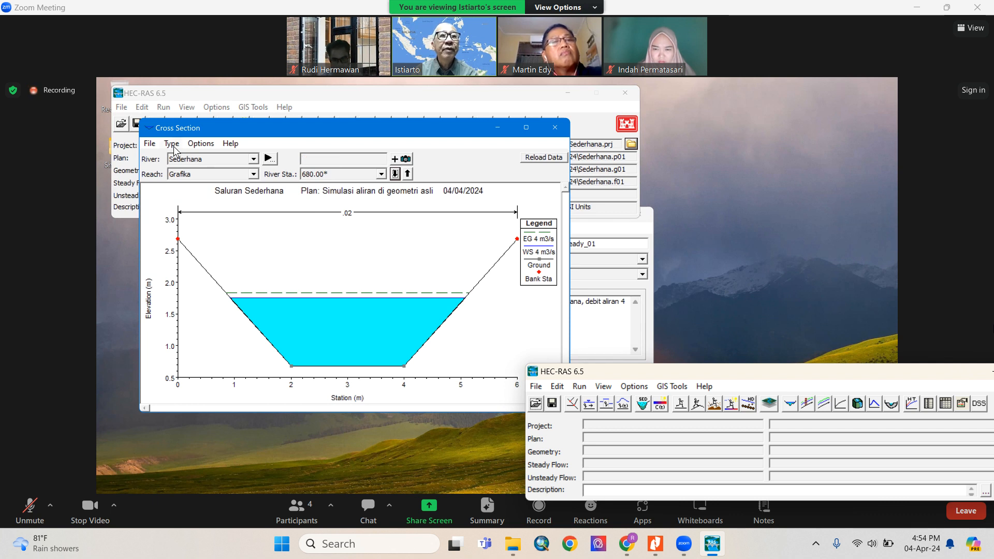
left_click(200, 145)
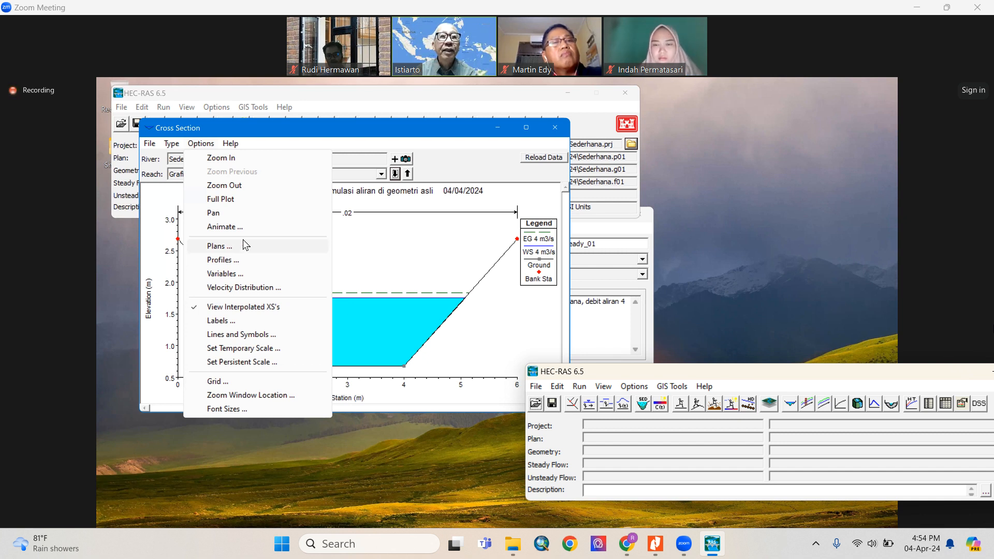
left_click(244, 247)
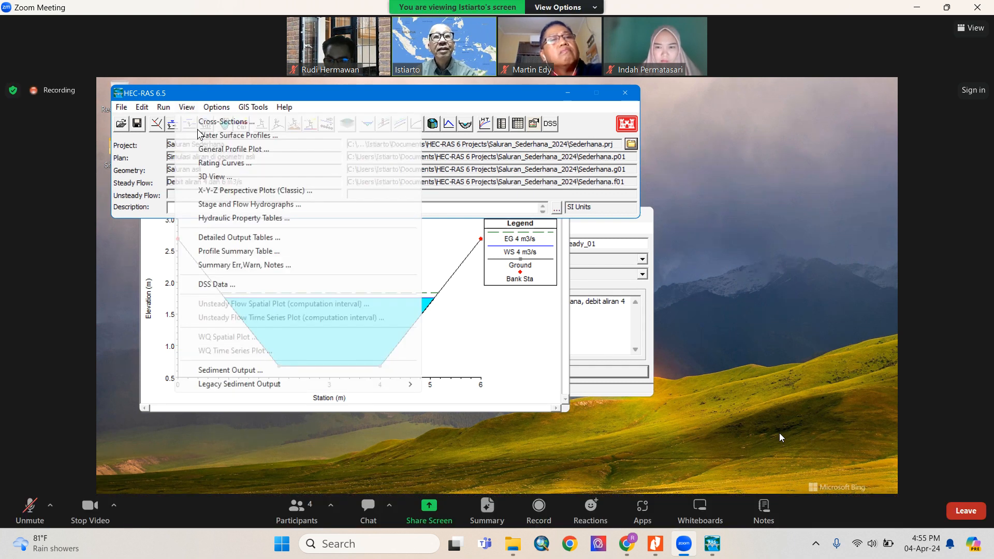
left_click(816, 543)
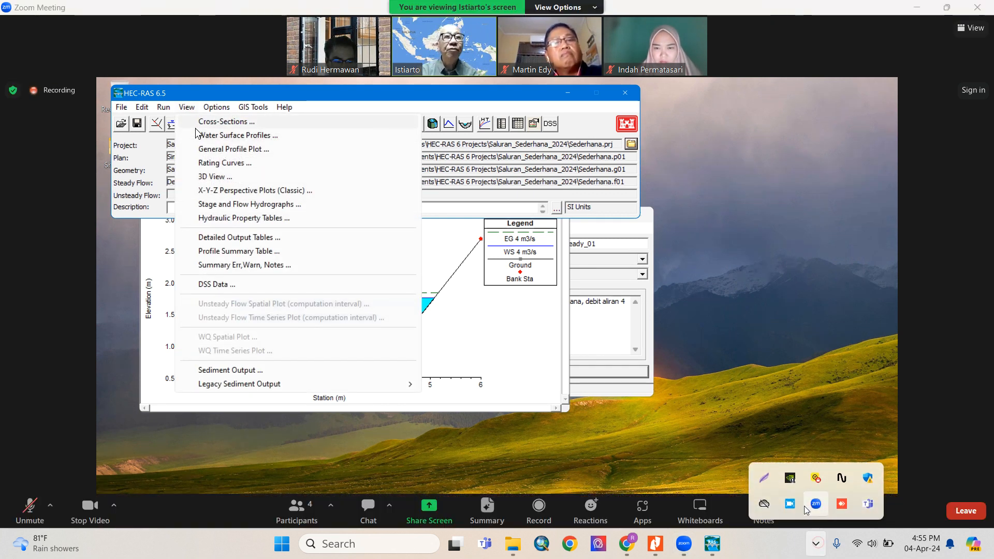
mouse_move(789, 509)
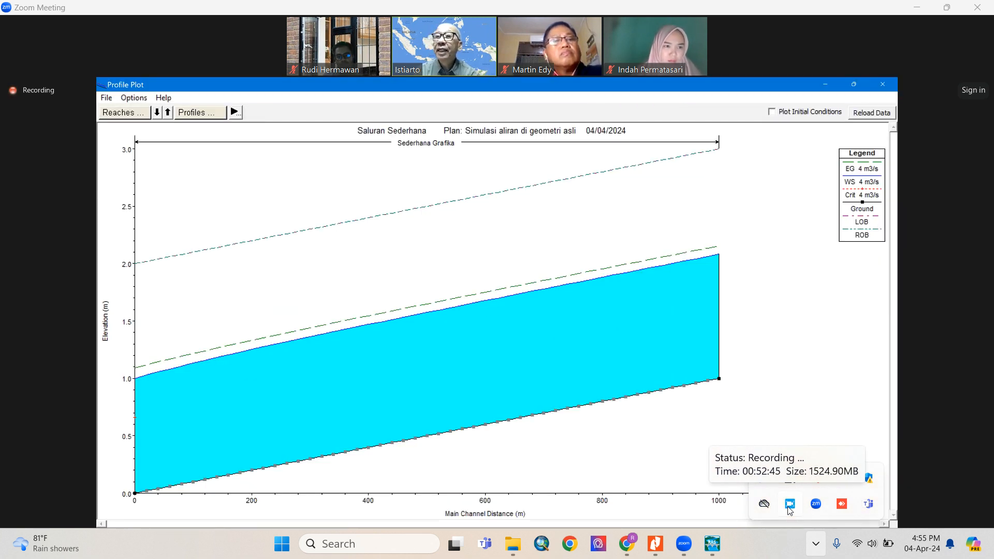
- Show both the 4 m3/s and 6 m3/s profiles in the water surface profile plot, toggling them to compare each flow
left_click(206, 119)
left_click(181, 136)
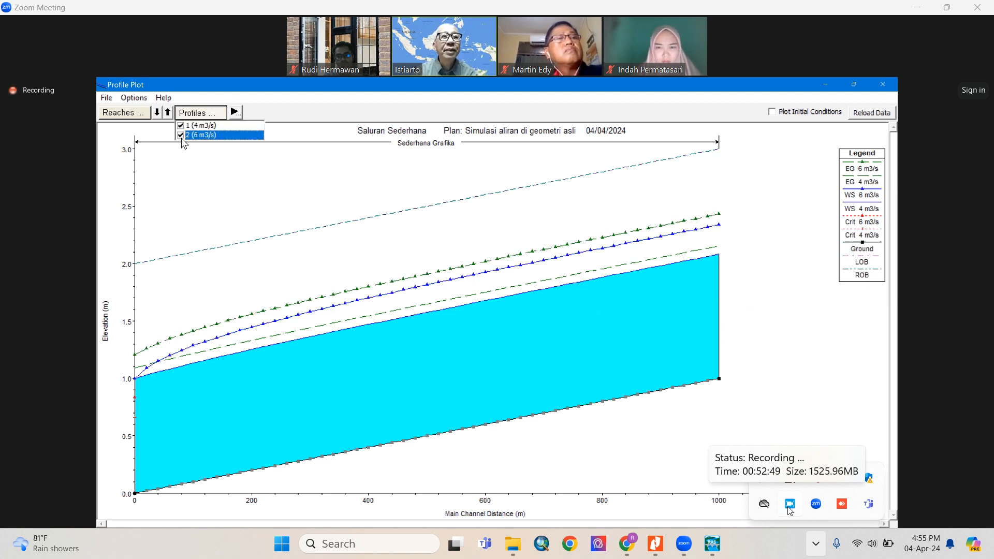
left_click(181, 127)
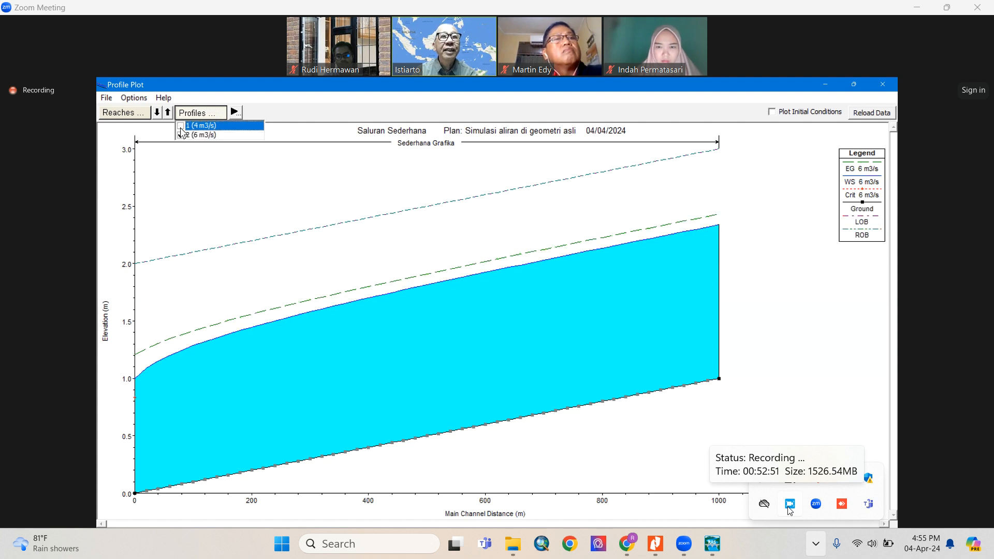
left_click(181, 126)
left_click(181, 135)
left_click(181, 135)
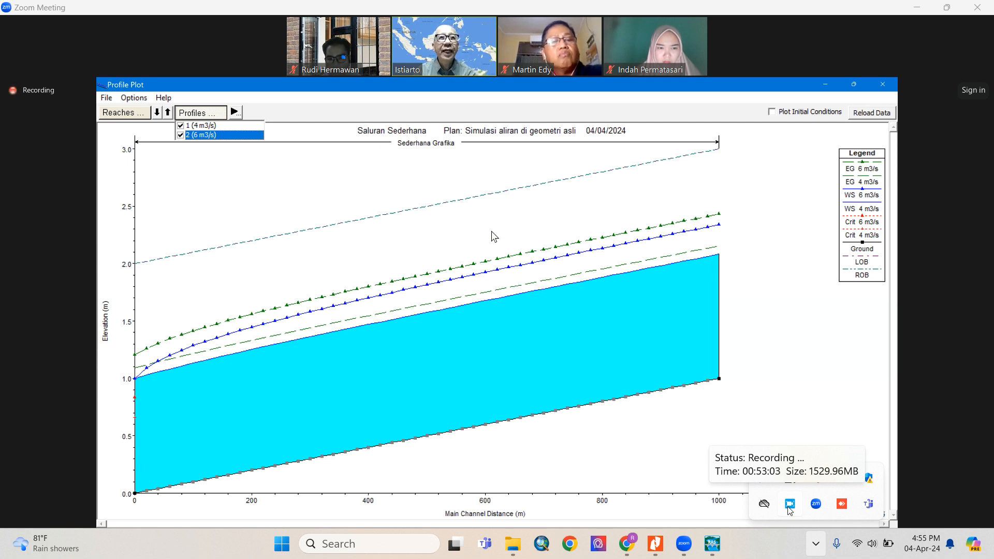
- Open the profile plot's options for choosing the plotted variables
left_click(140, 98)
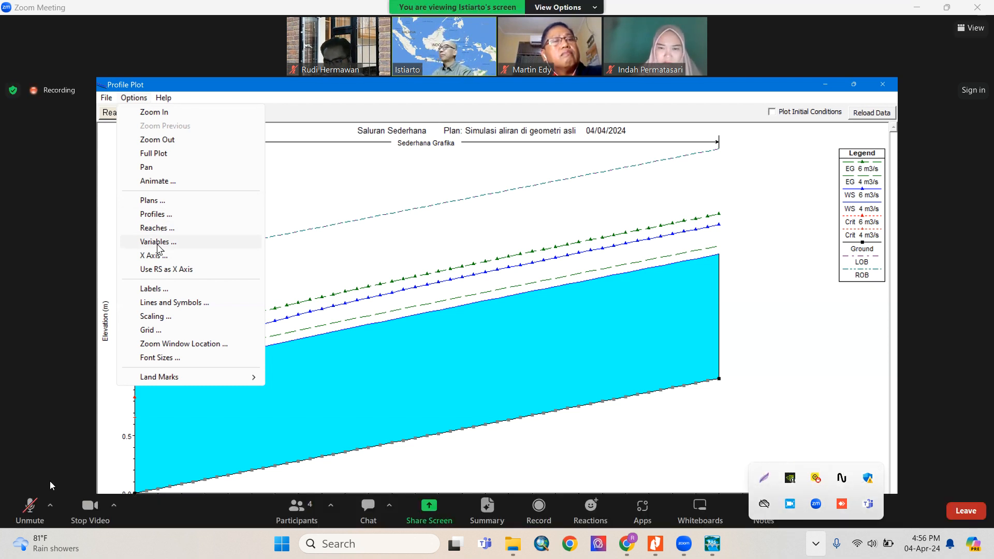
- Unmute the meeting microphone for the discussion and mute it again once finished speaking
left_click(26, 506)
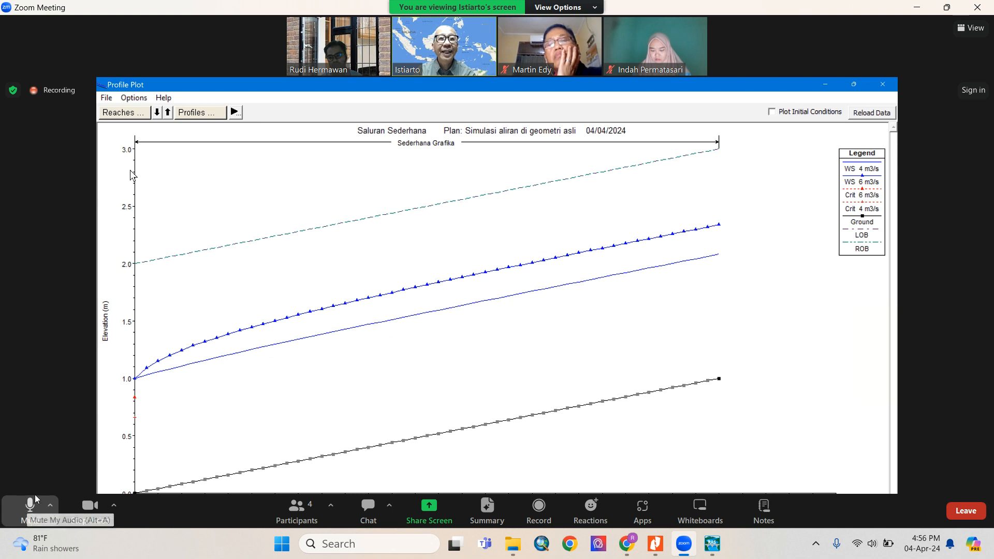
left_click(34, 494)
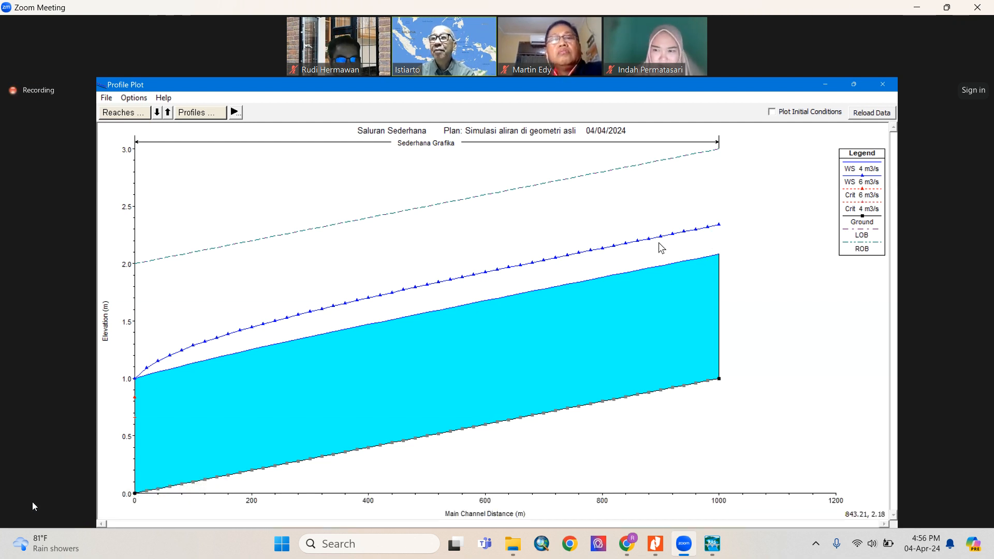
mouse_move(33, 508)
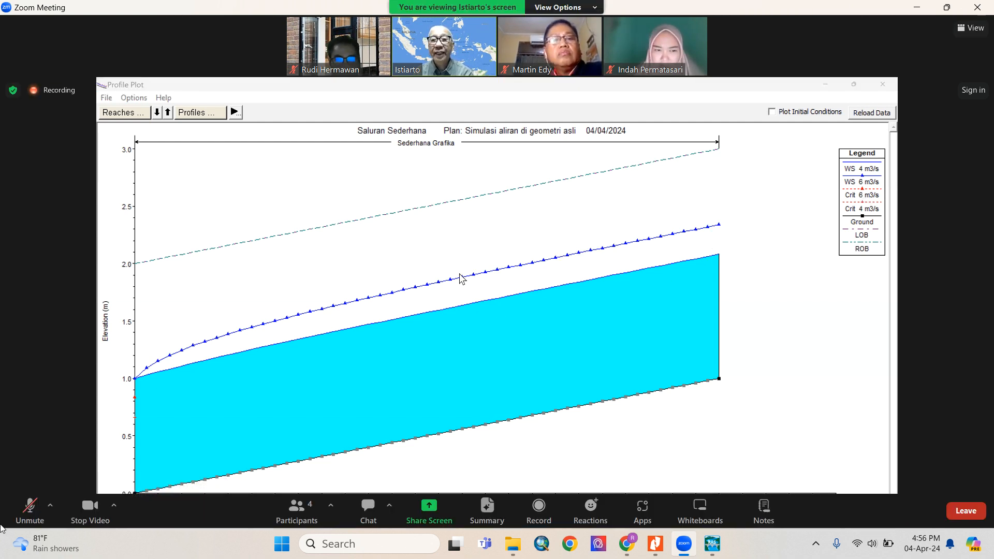
left_click(31, 510)
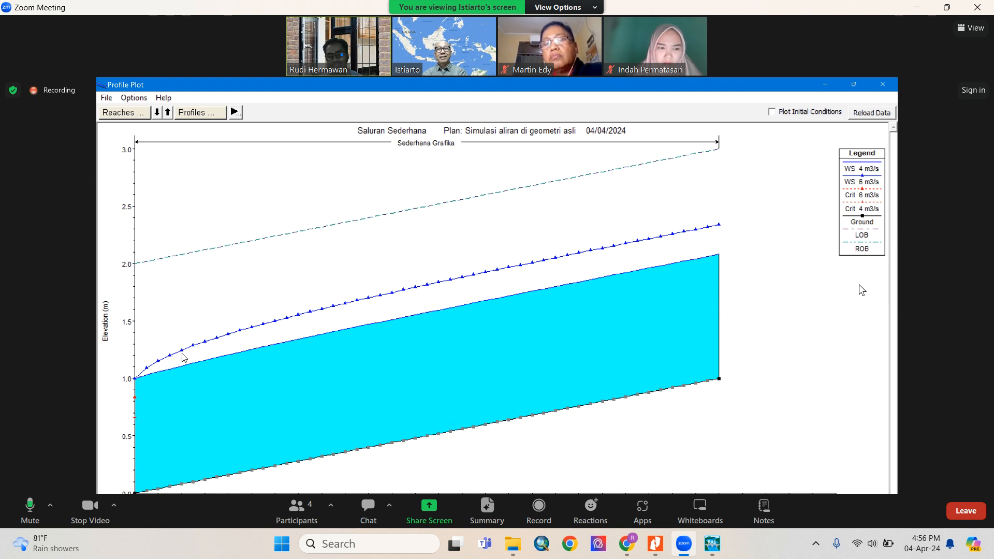
left_click(31, 507)
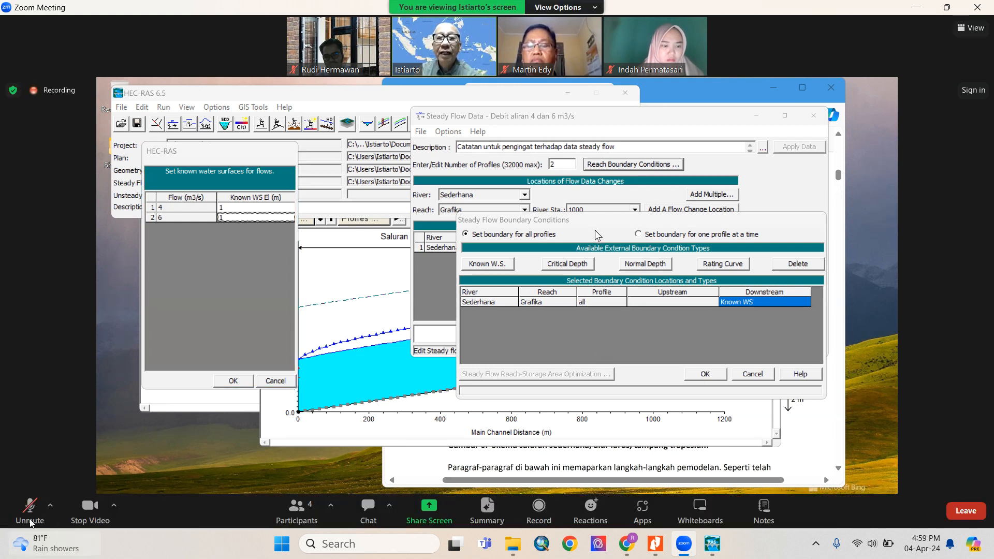
left_click(29, 510)
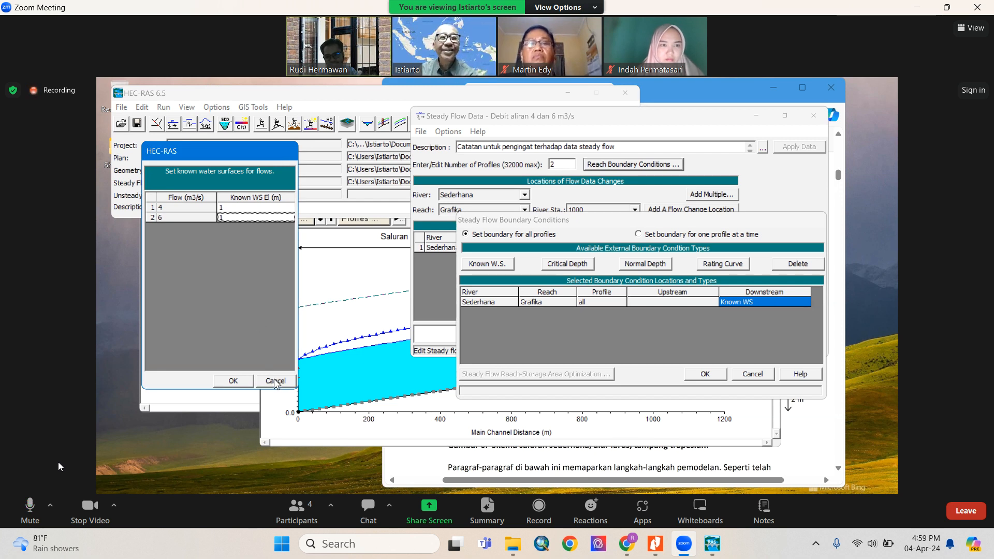
left_click(37, 497)
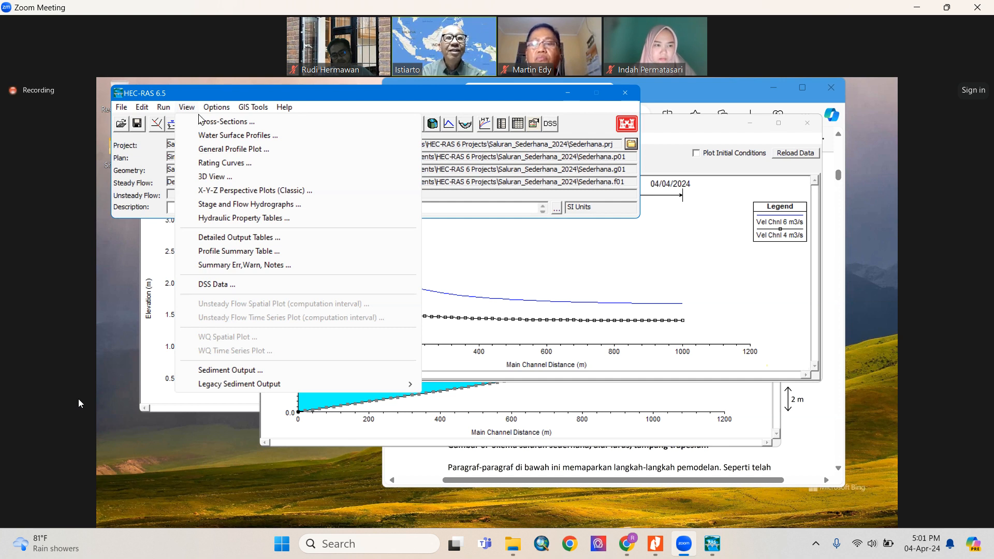
- Open the classic X-Y-Z perspective plot of the computed results
left_click(205, 192)
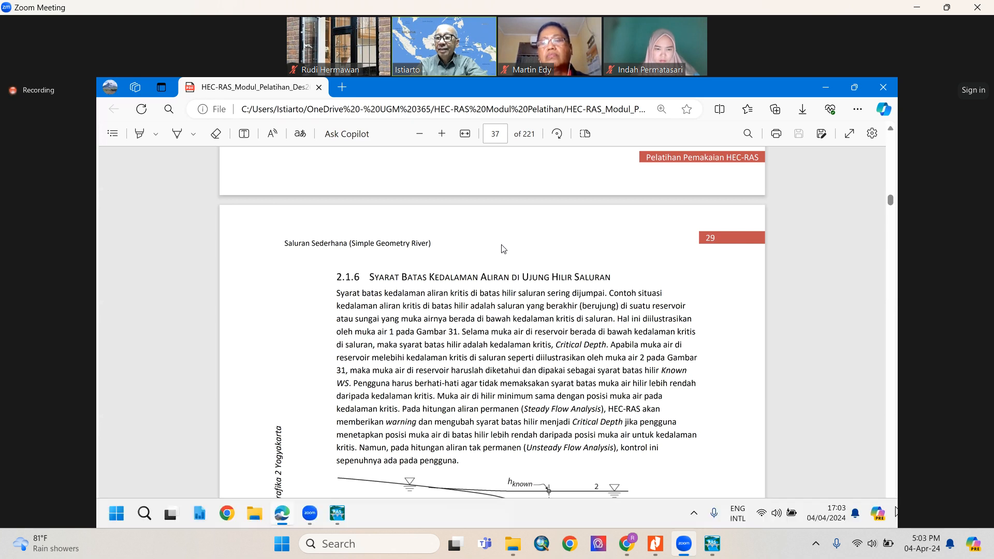
- Read section 2.1.6 of the training module on downstream depth boundary conditions, including the diagram of known, critical and normal depth
left_click(890, 519)
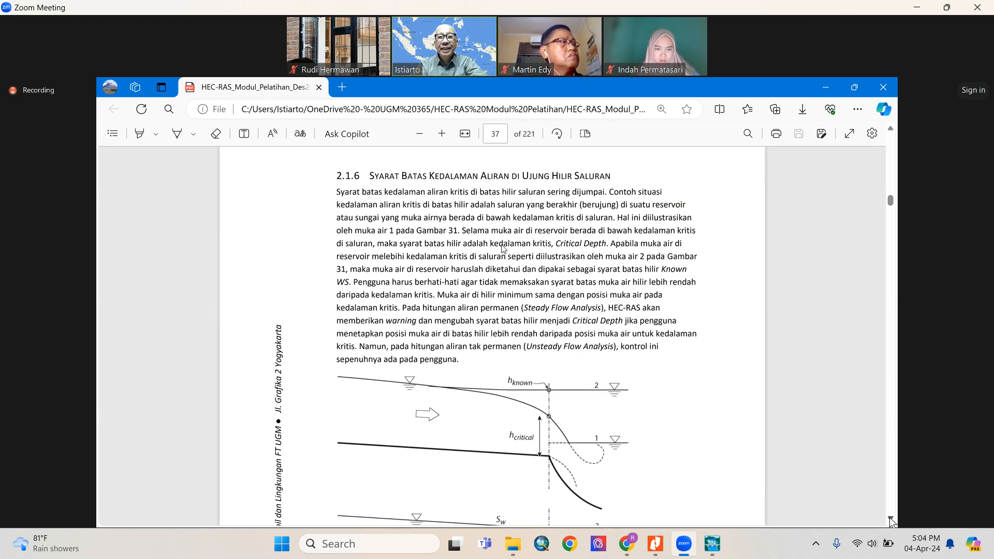
left_click(890, 518)
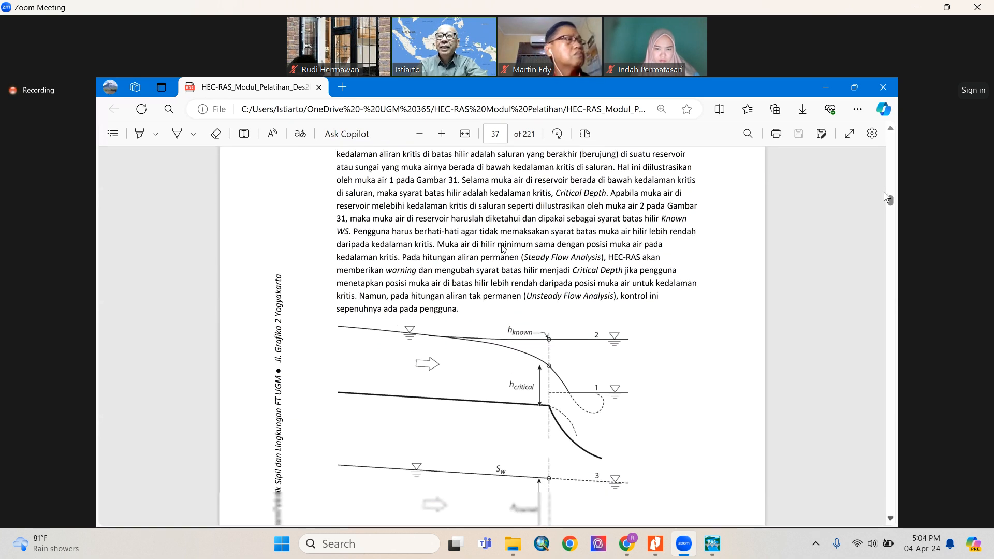
left_click(890, 129)
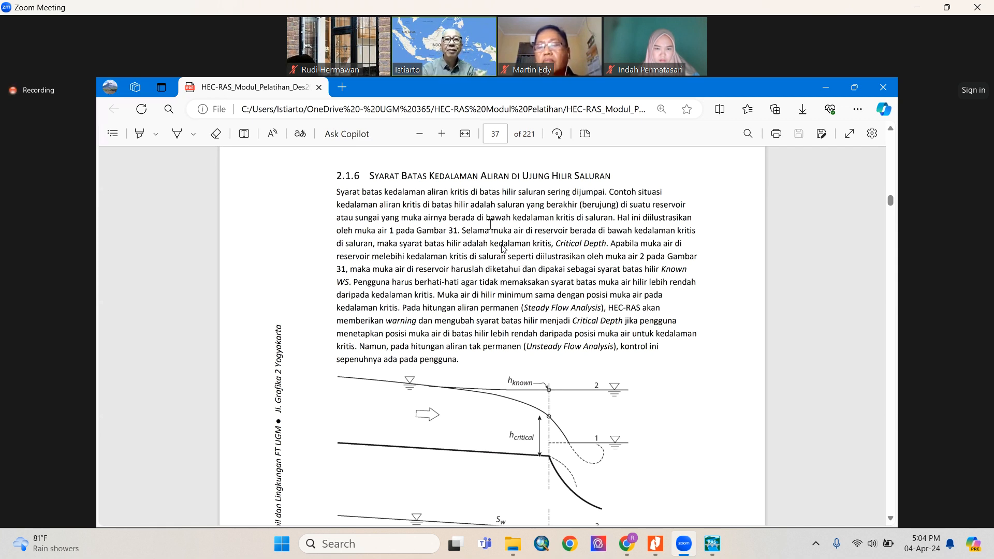
scroll(518, 239, "down", 3)
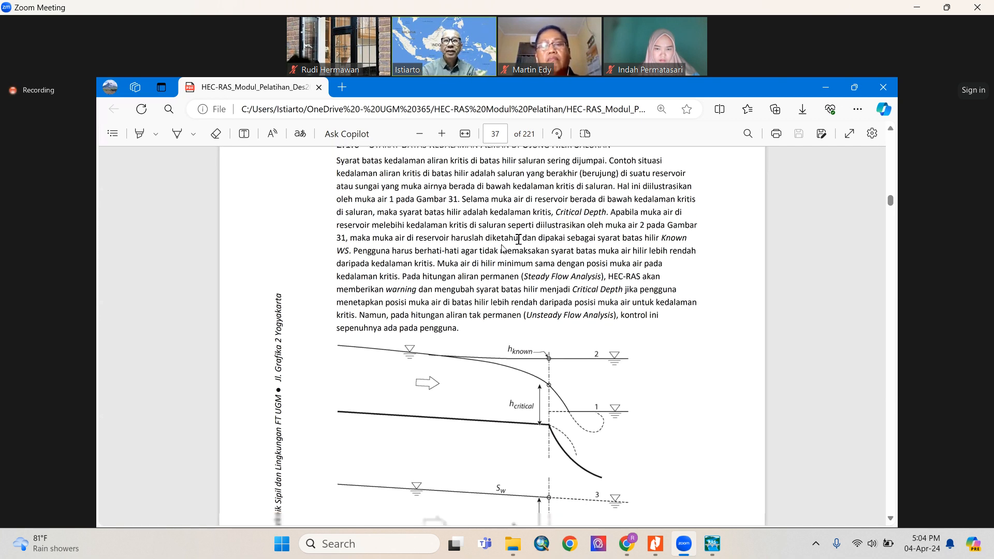
scroll(519, 239, "down", 1)
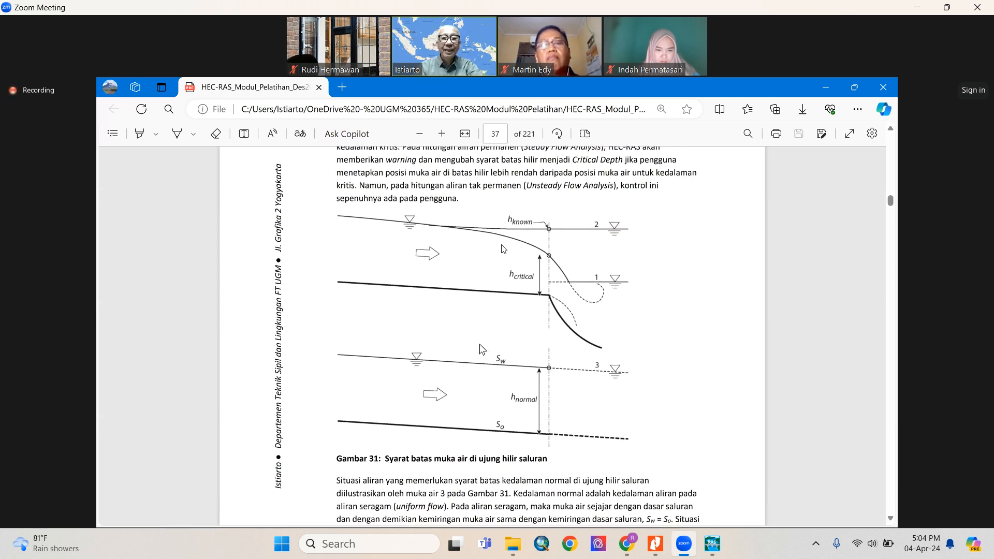
- Switch to HEC-RAS and open the reach boundary conditions of the steady flow data, arranging both windows over the main window
mouse_move(344, 514)
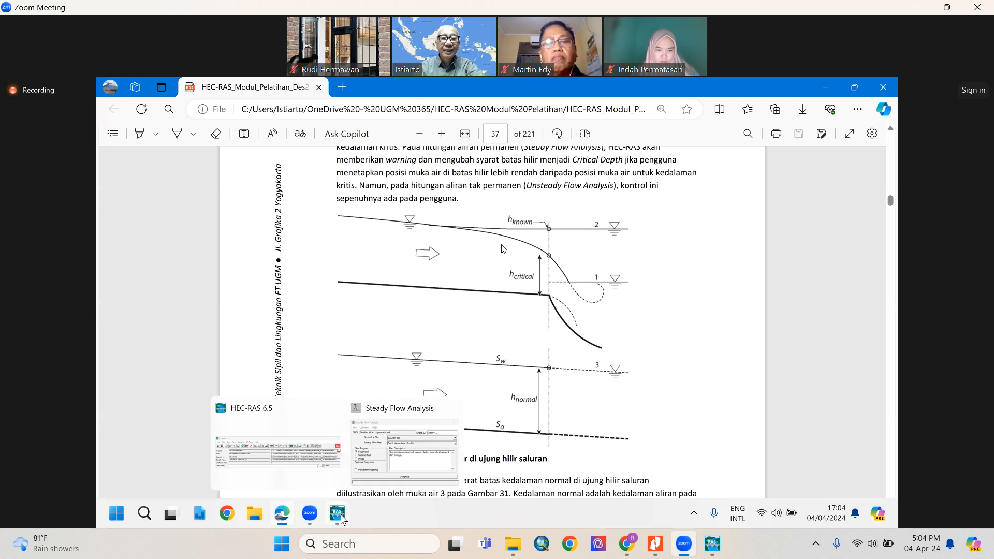
left_click(291, 455)
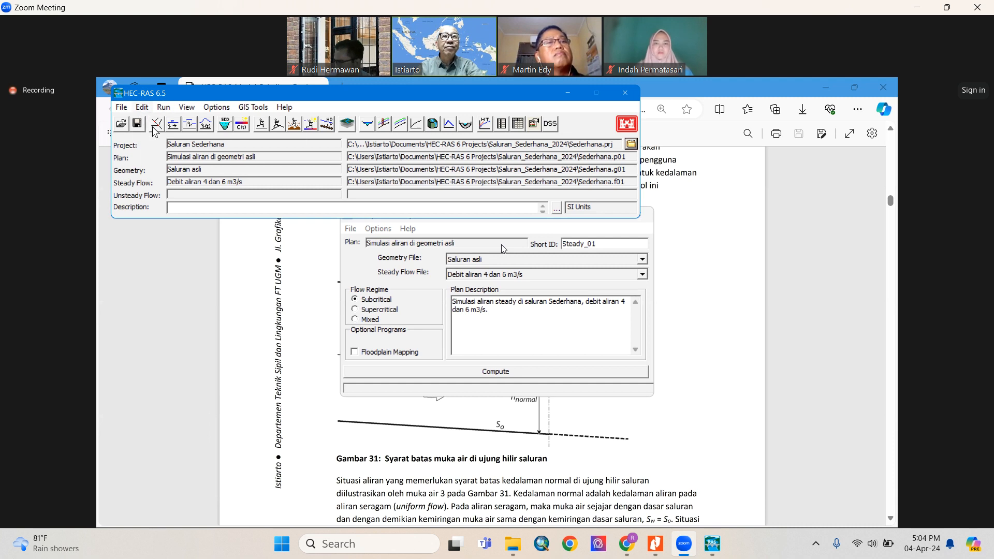
left_click(142, 106)
left_click(155, 139)
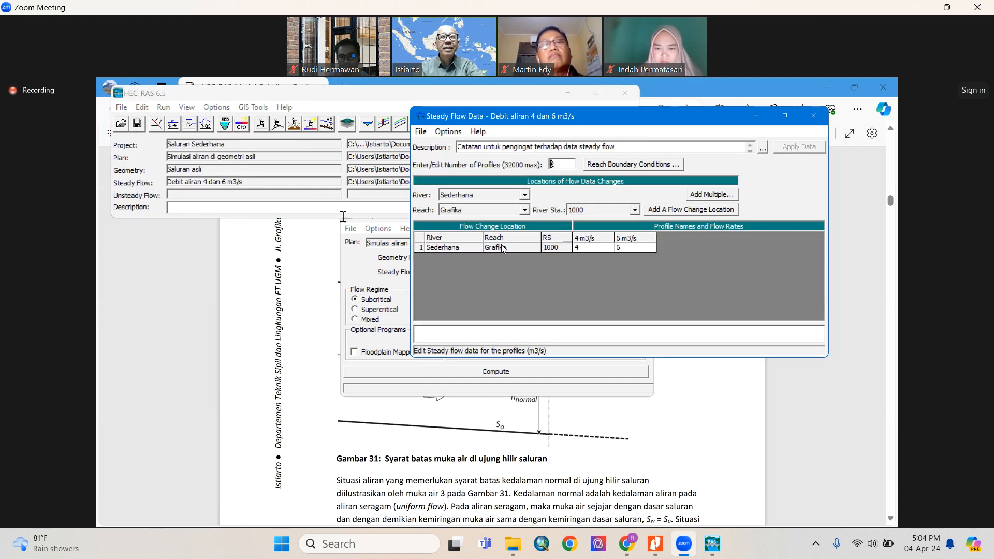
left_click_drag(631, 121, 354, 189)
left_click(343, 234)
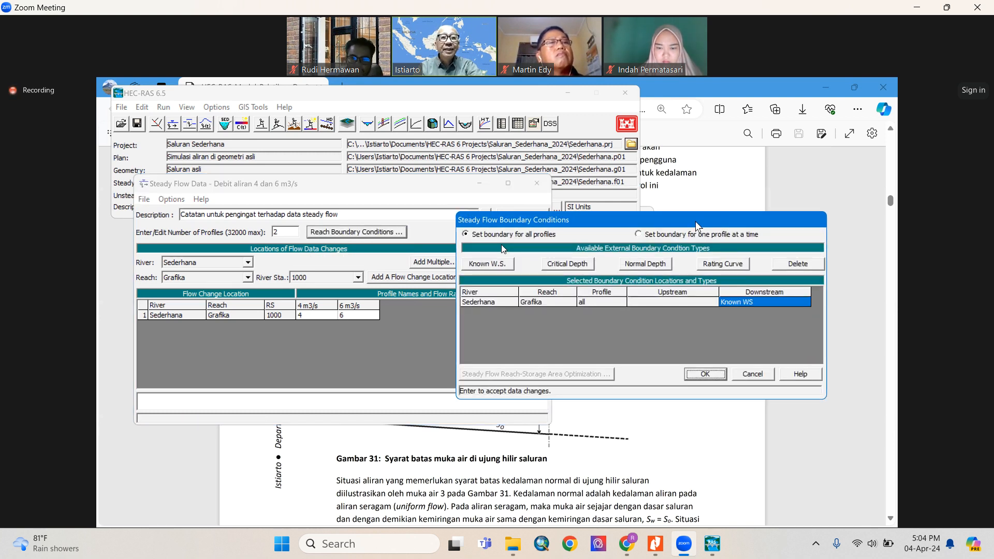
left_click_drag(695, 222, 365, 136)
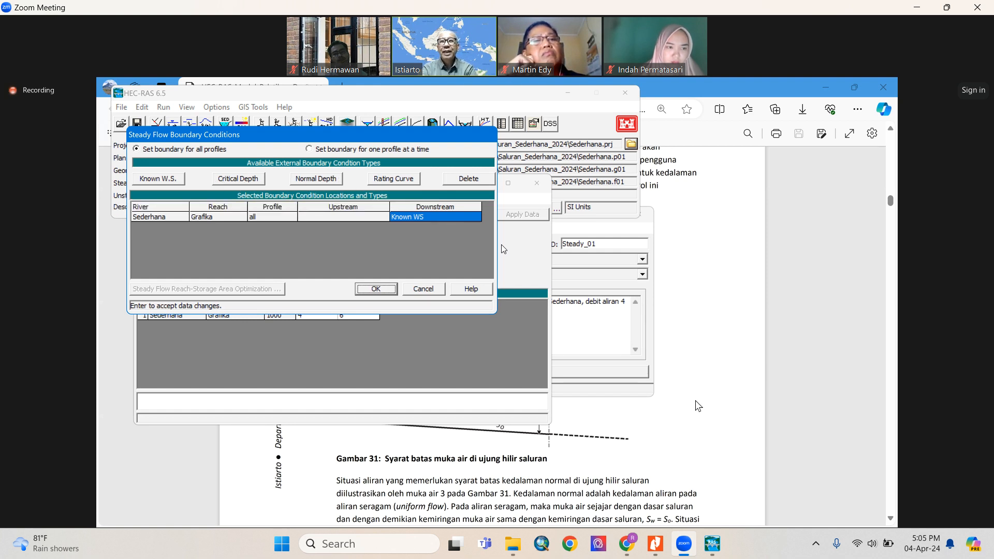
left_click(711, 390)
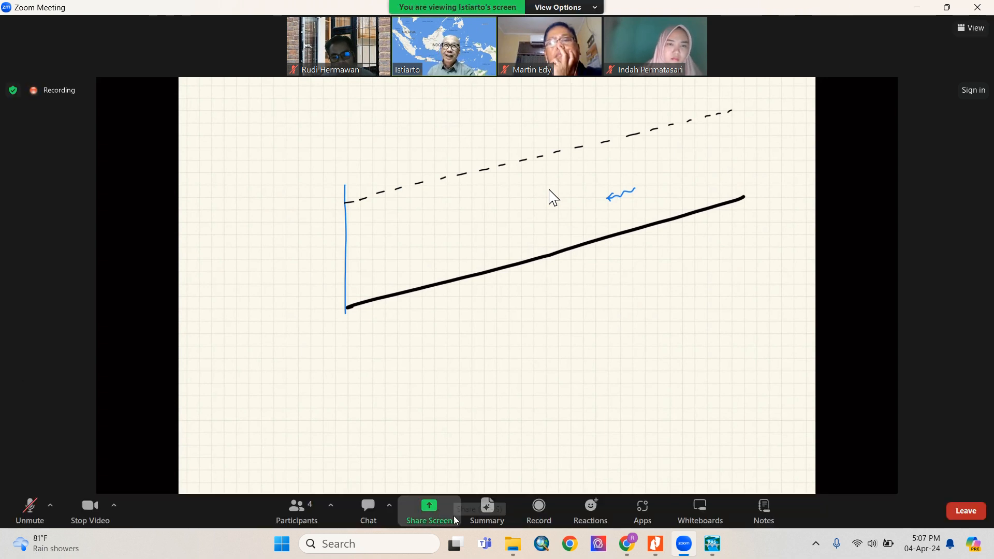
mouse_move(626, 544)
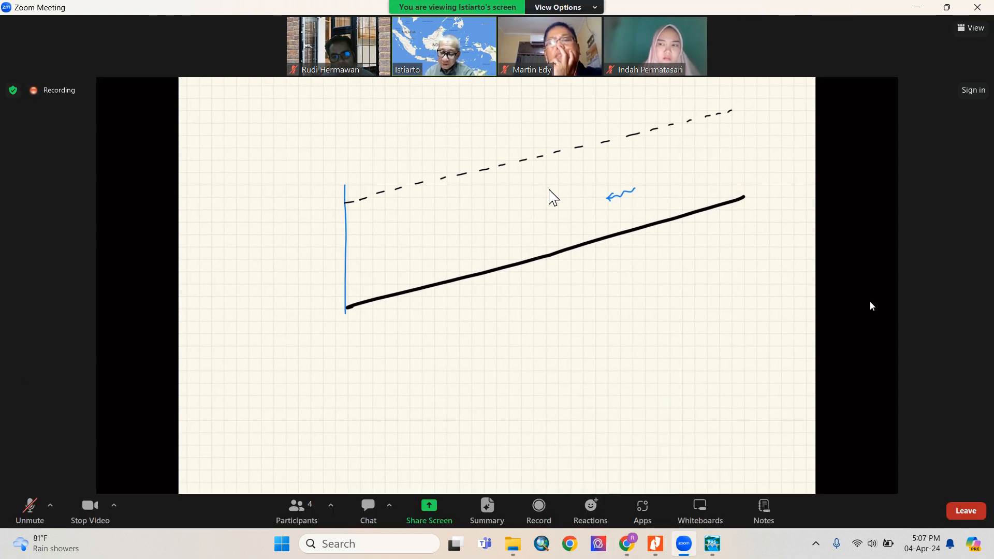
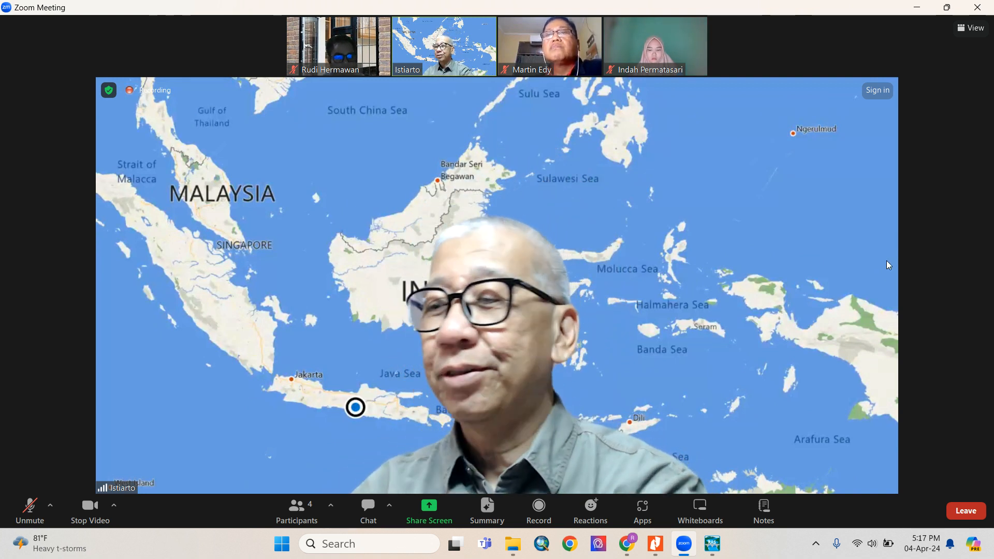
left_click(817, 547)
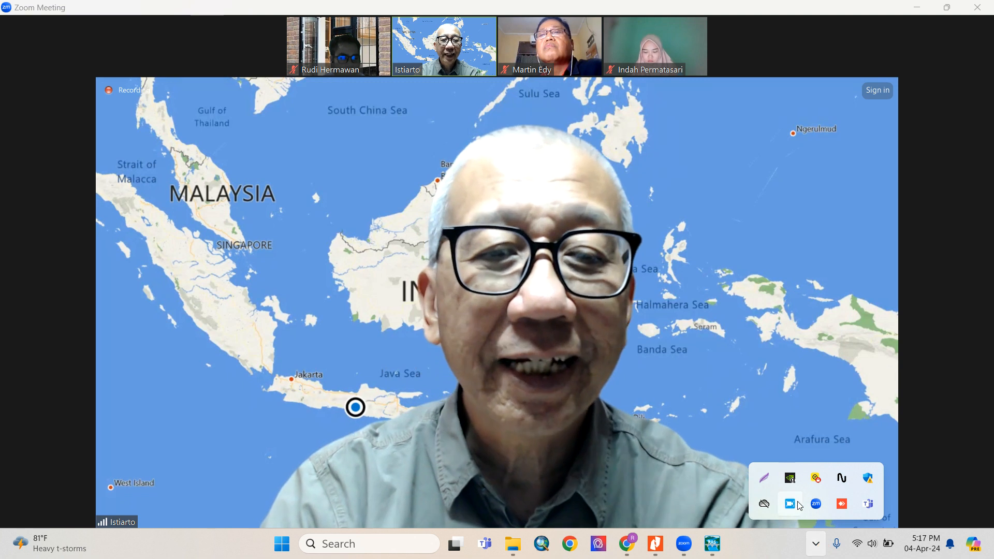
mouse_move(790, 504)
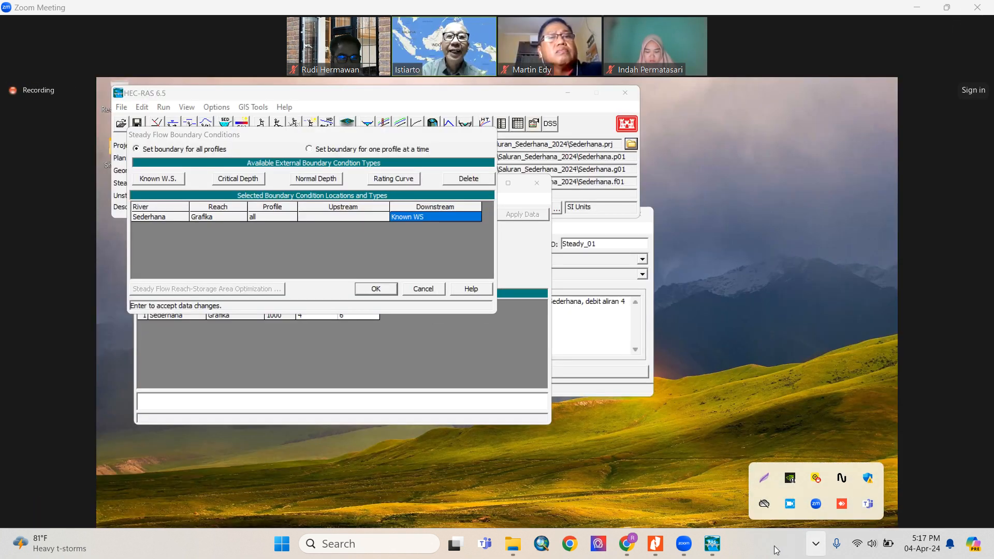
left_click(768, 547)
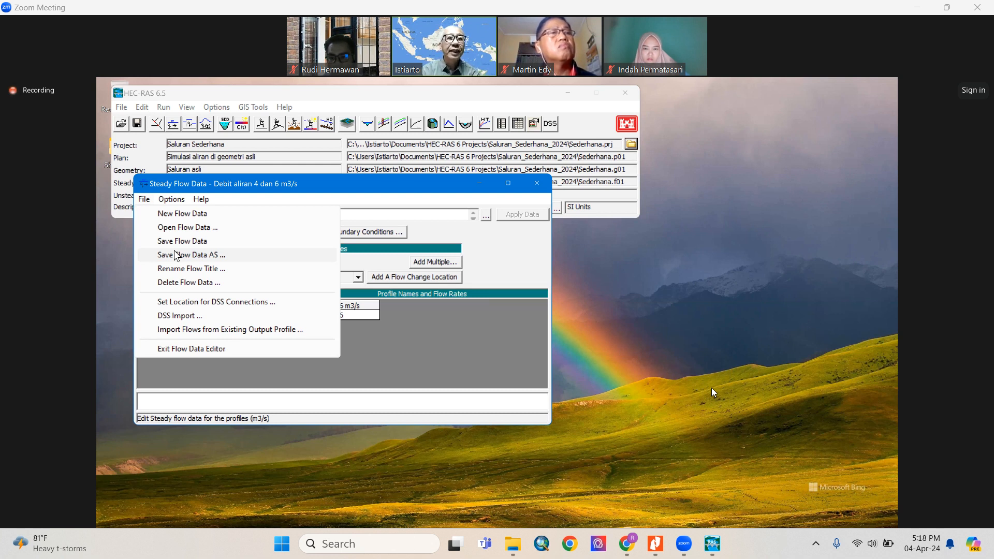
- Save a copy of the steady flow data under the title "Debit aliran 4 dan 6 m3/s h_kritis"
left_click(164, 256)
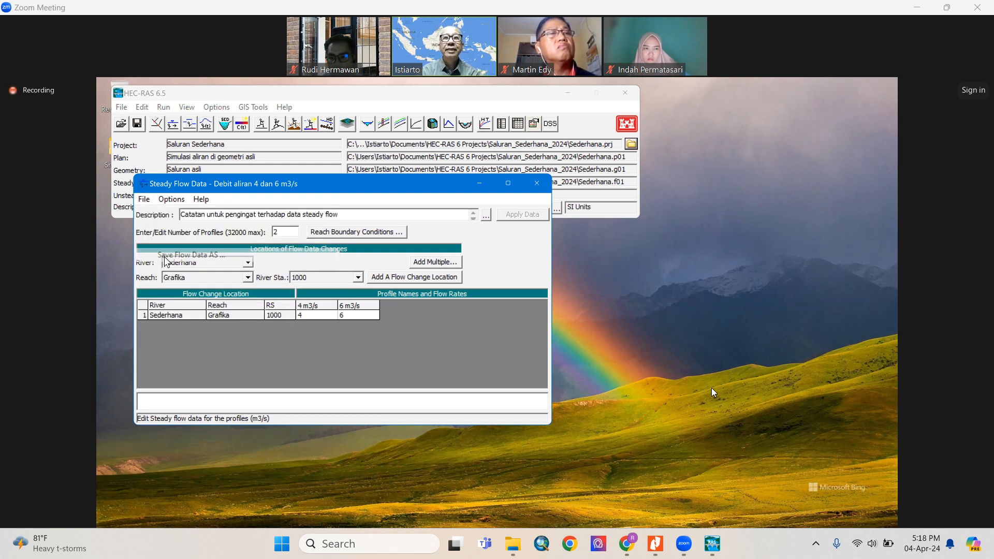
left_click(464, 152)
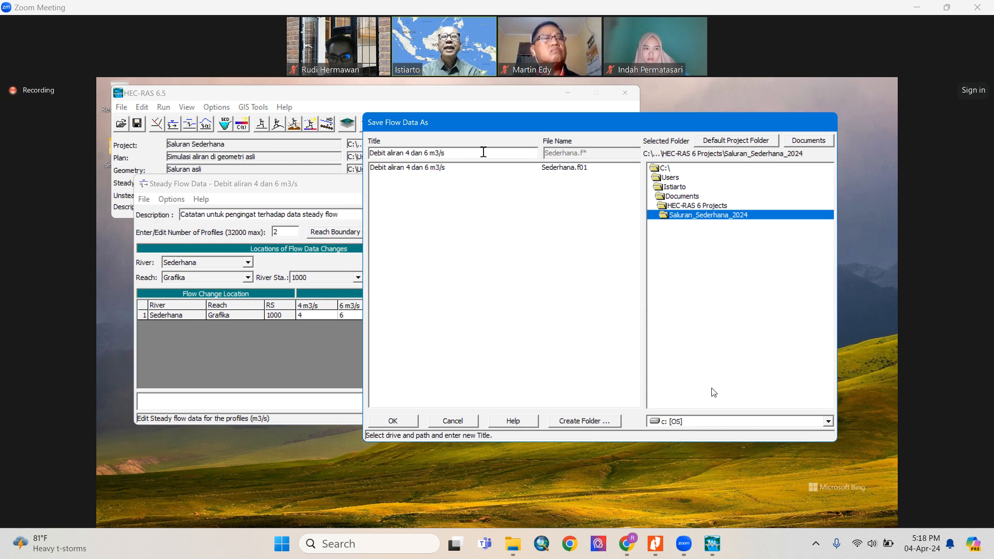
type("h")
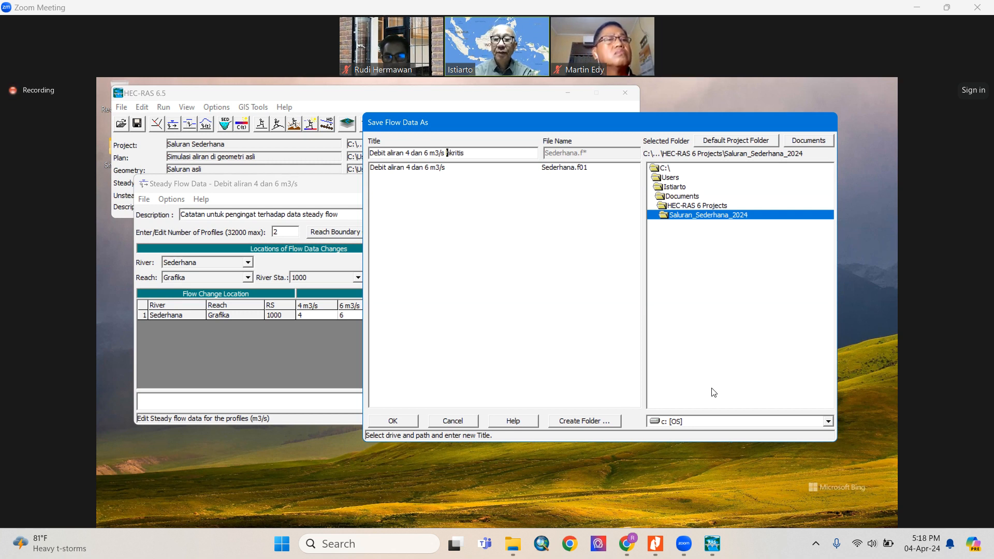
type("k")
key("BackSpace")
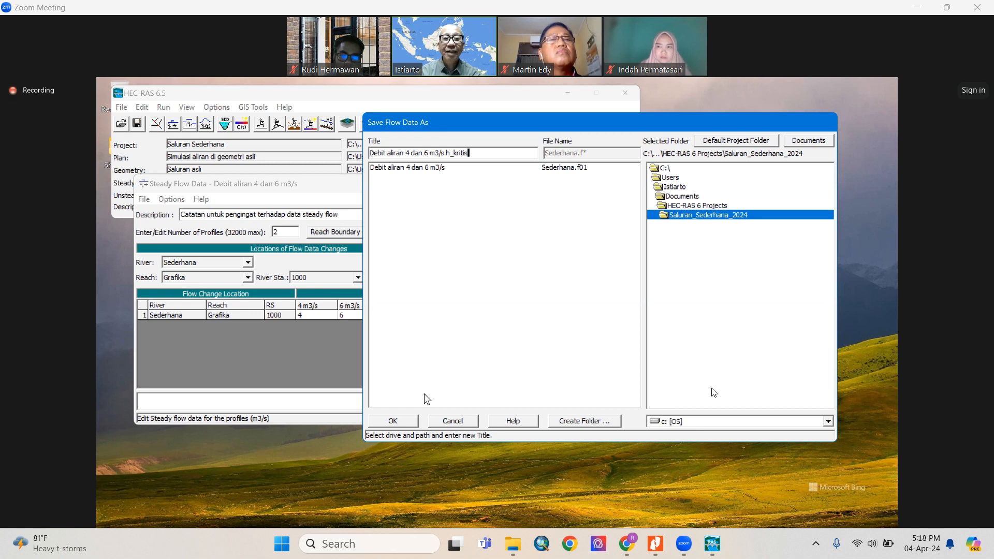
left_click(404, 423)
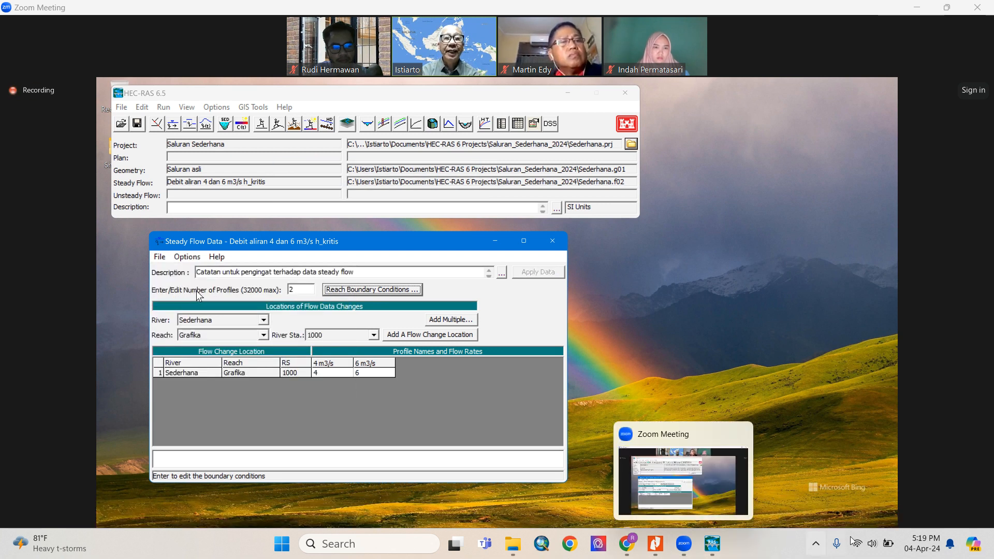
- Close the project folder window and open the steady flow analysis, keeping Saluran asli as its geometry file
left_click(816, 544)
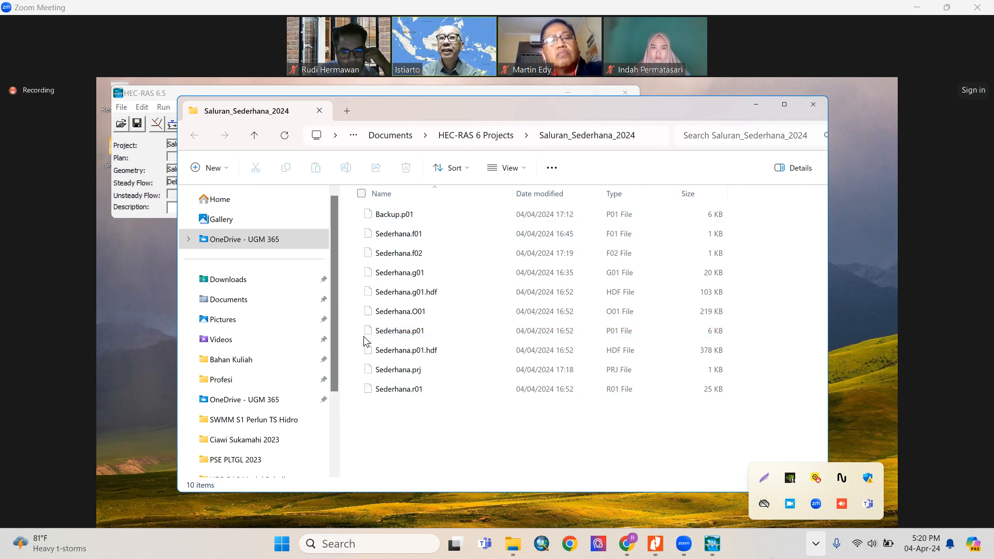
left_click(815, 107)
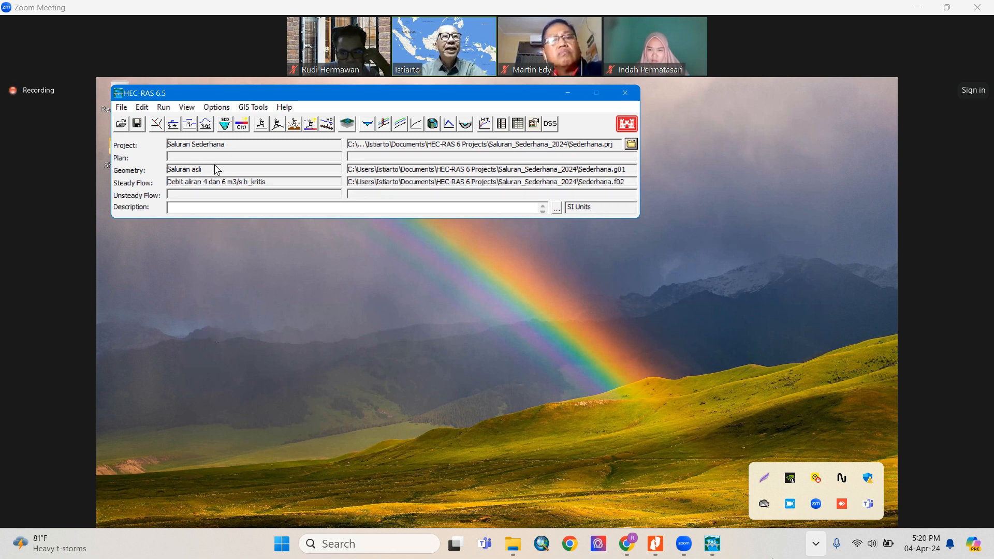
left_click(163, 108)
left_click(191, 122)
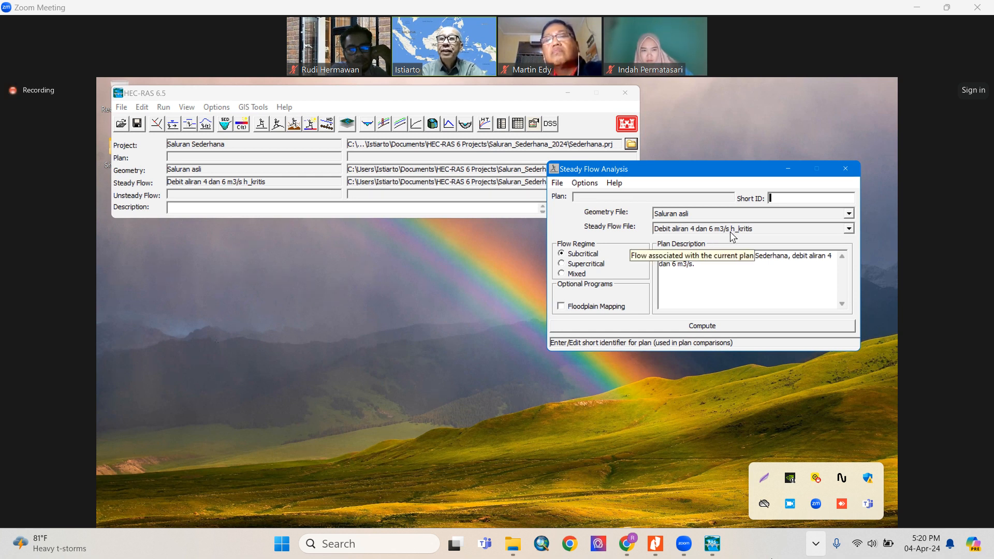
left_click(849, 213)
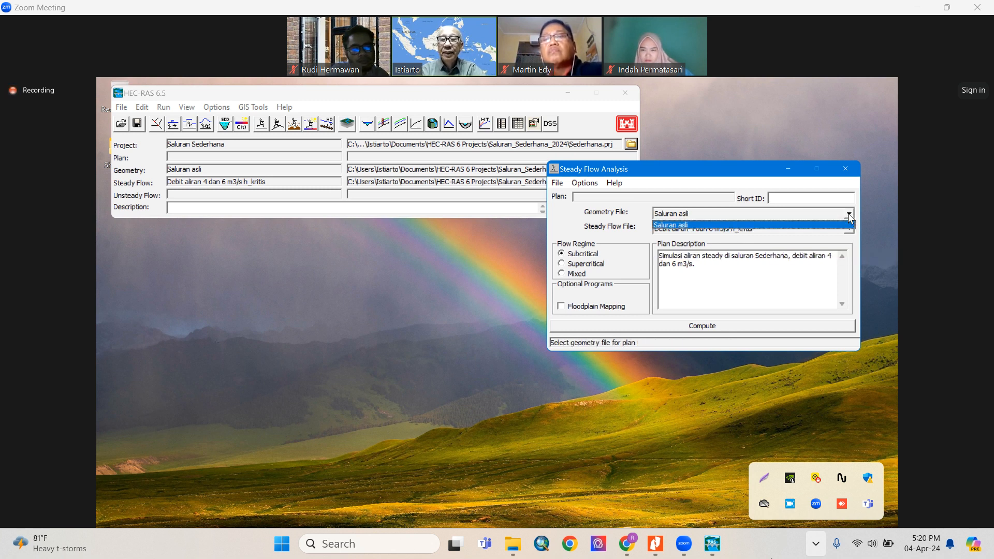
left_click(857, 232)
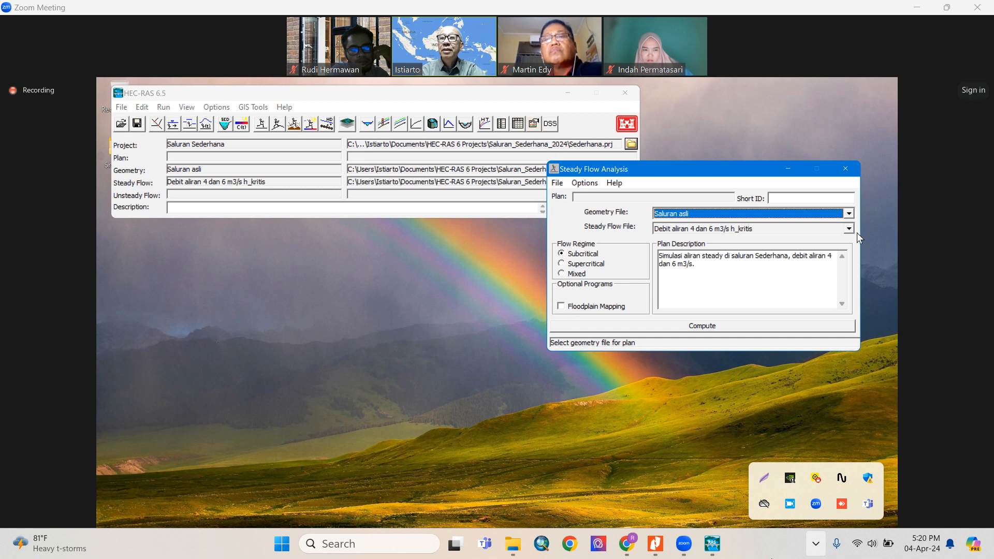
- Select "Debit aliran 4 dan 6 m3/s h_kritis" as the plan's flow file and append "Syarat batas hilir: kedalaman kritis (critical depth)" to its description
left_click(852, 228)
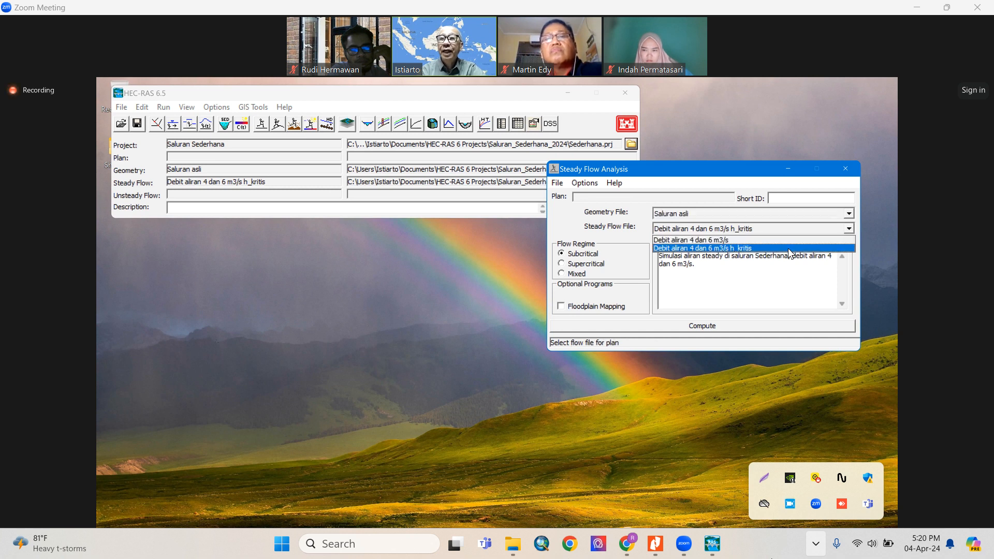
left_click(751, 249)
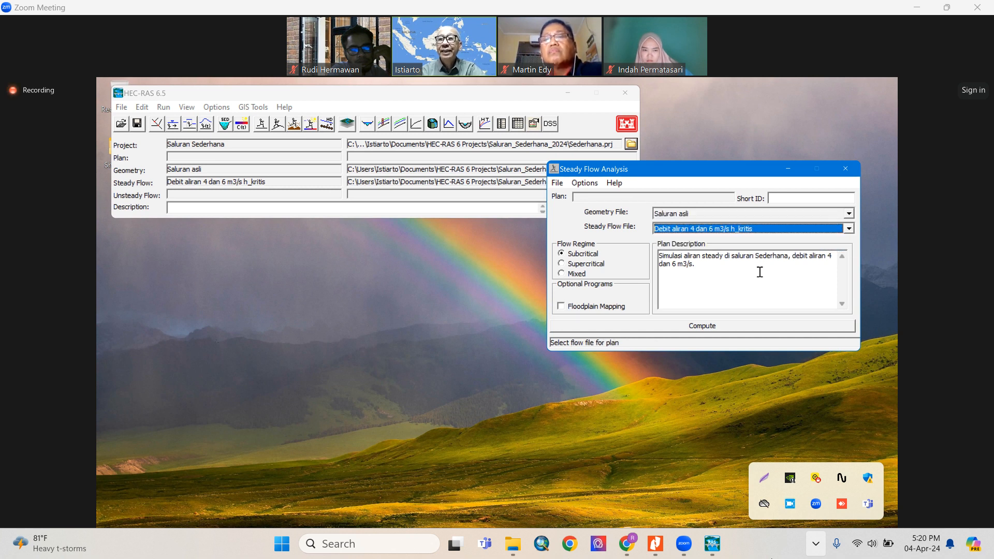
left_click(723, 264)
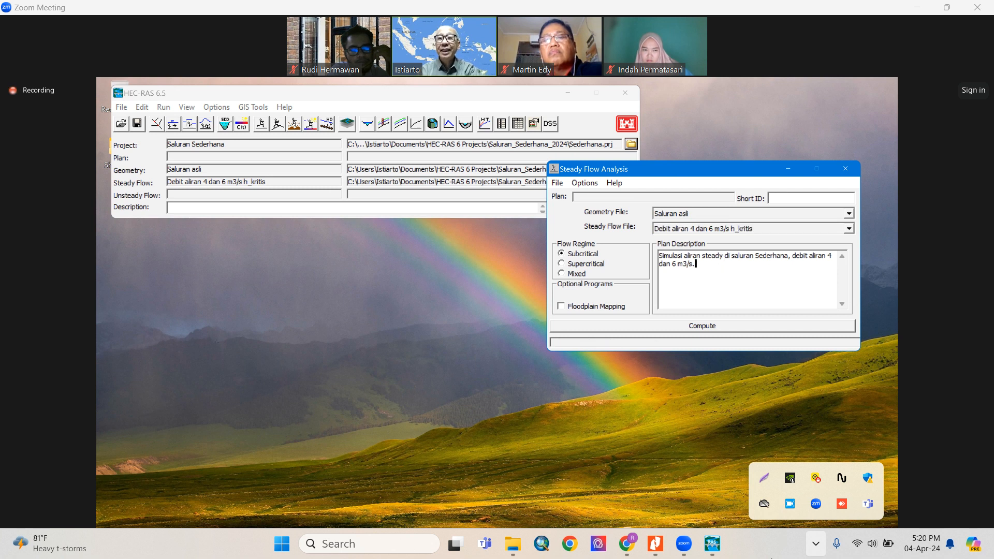
key("Return")
type("K")
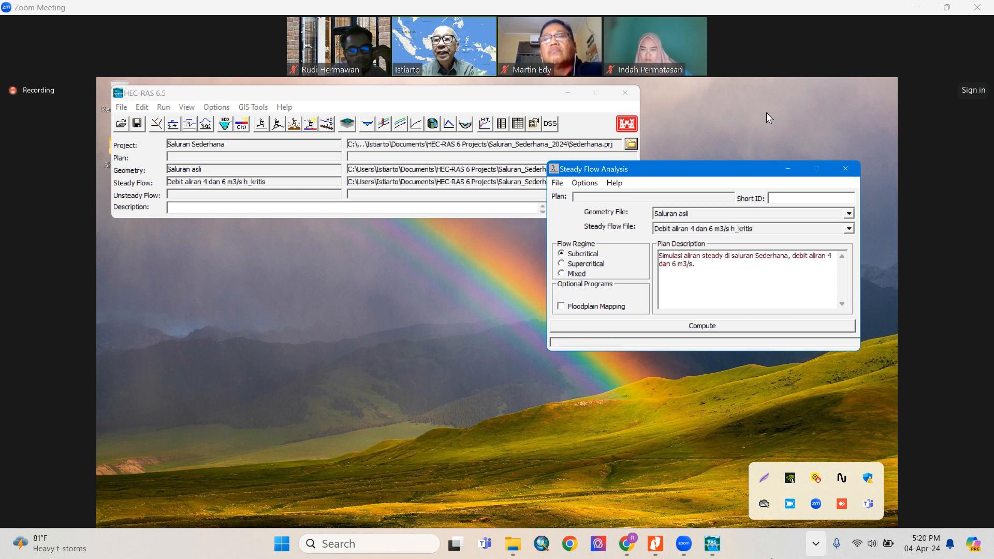
type("yarat batas hilir: k")
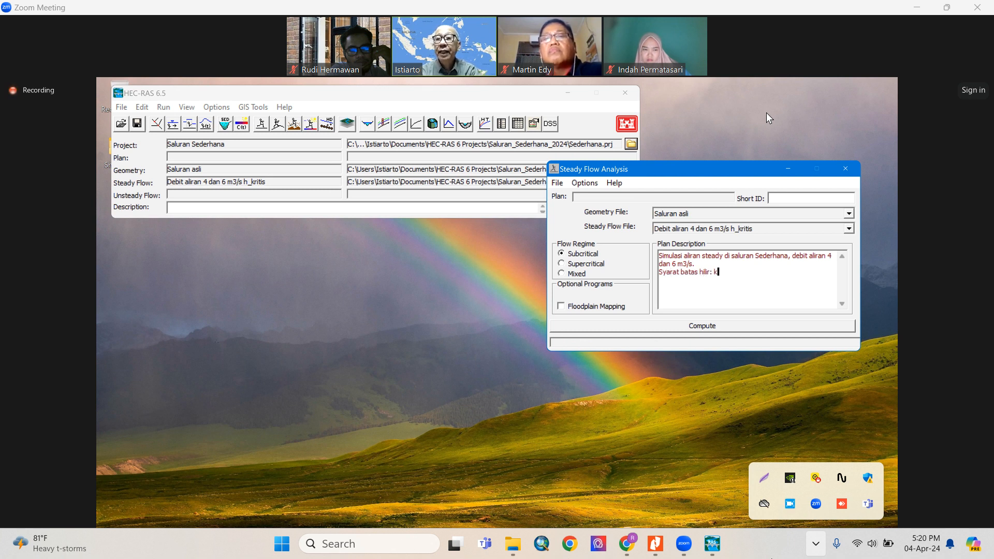
type("edalaman kritis ")
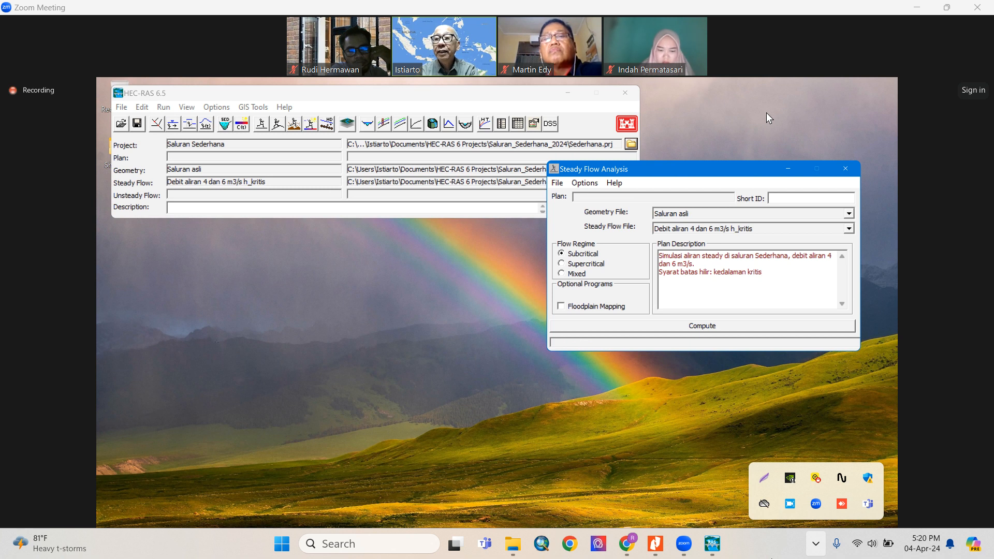
type("(criti")
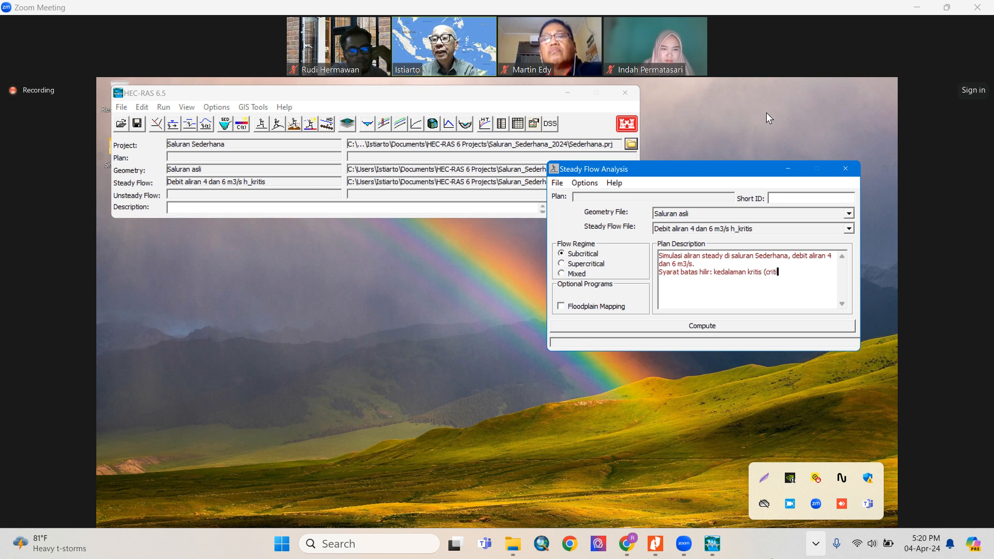
type("cal depth)")
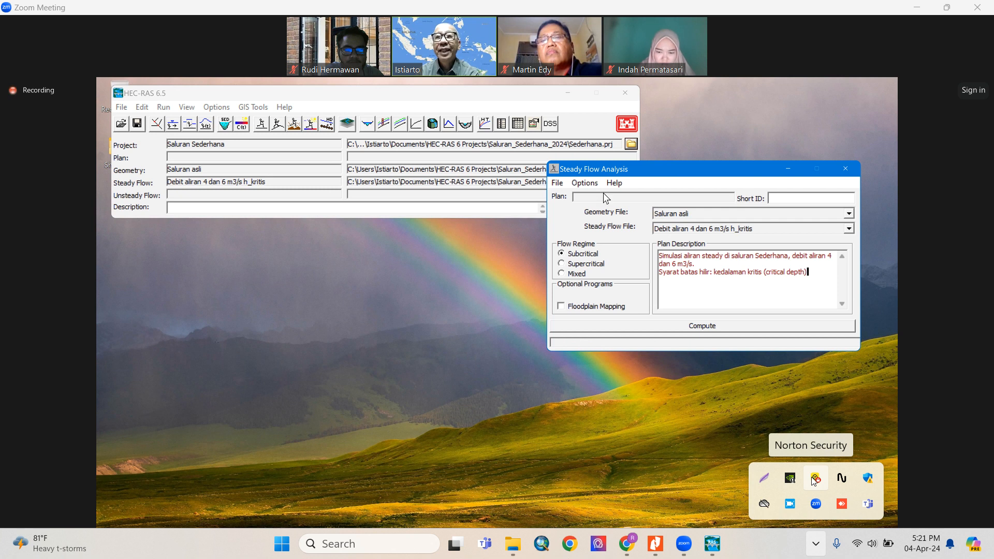
- Save the plan in the Saluran_Sederhana_2024 folder under the title "Simulasi aliran h_kritis"
left_click(555, 183)
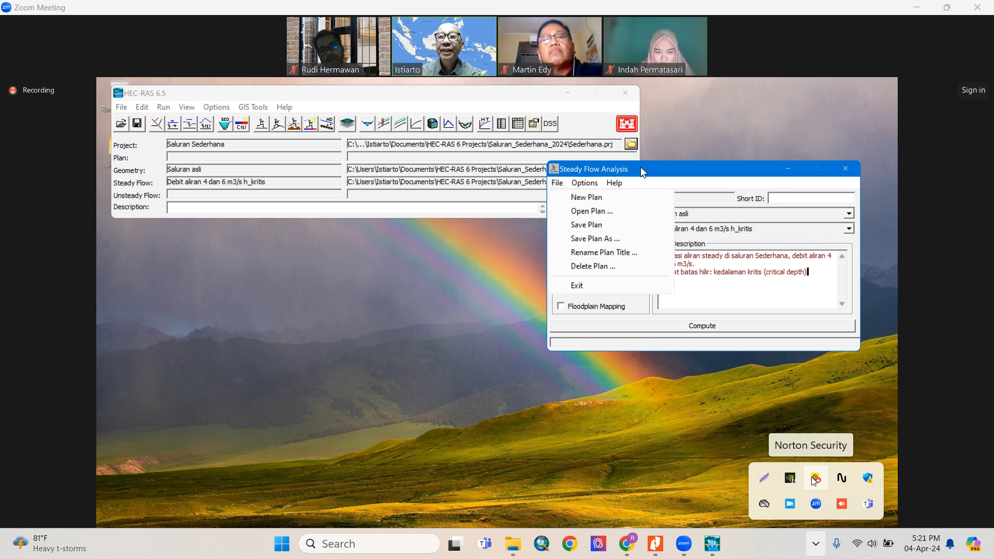
left_click(697, 174)
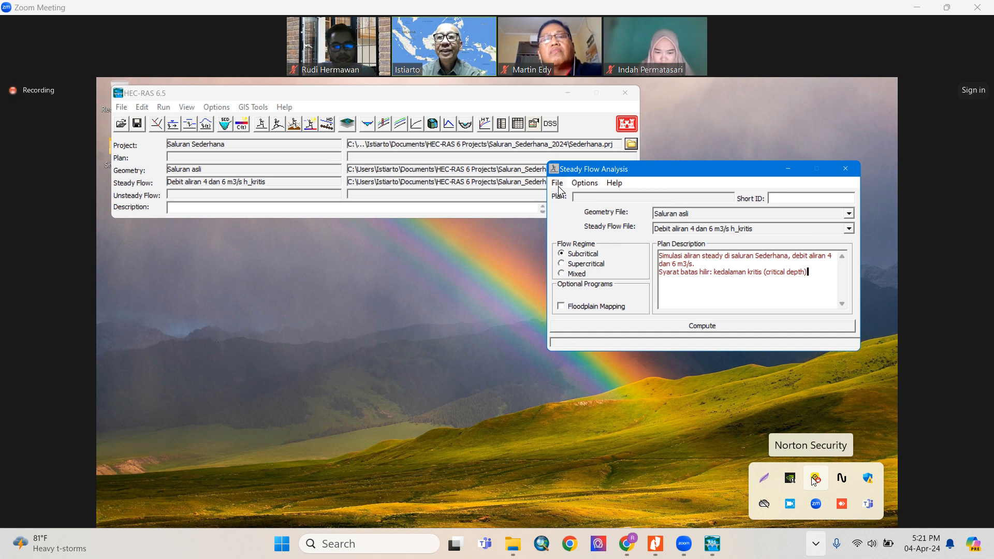
left_click(557, 184)
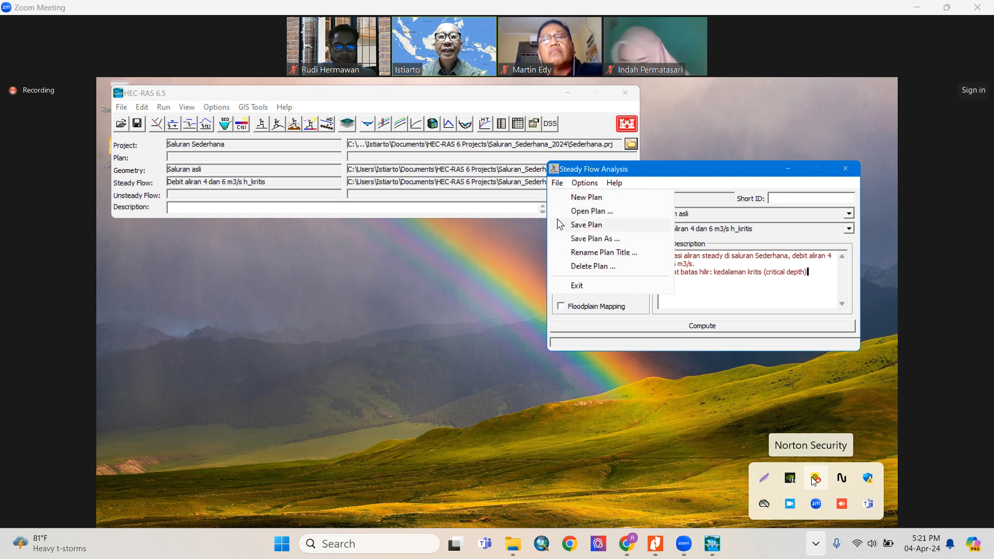
left_click(574, 223)
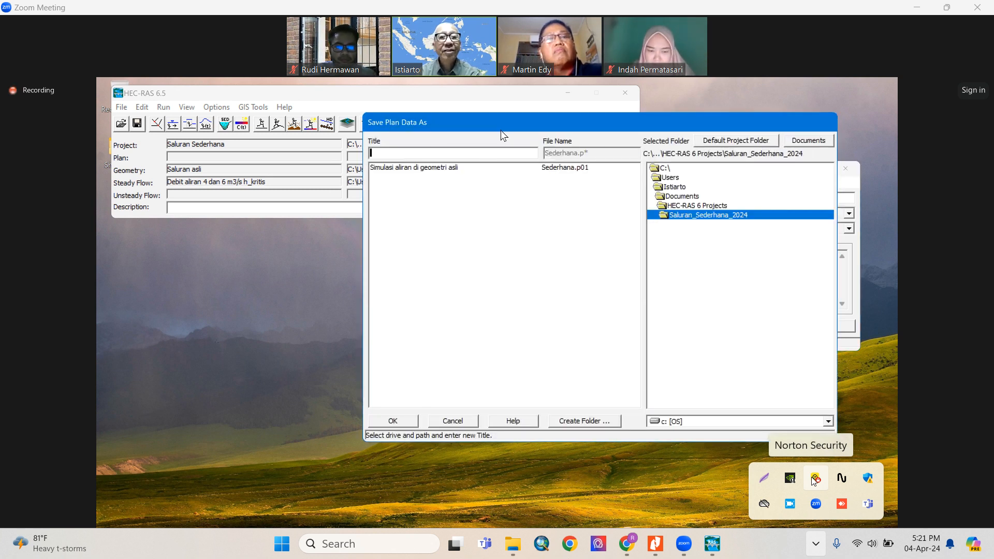
left_click_drag(502, 130, 297, 185)
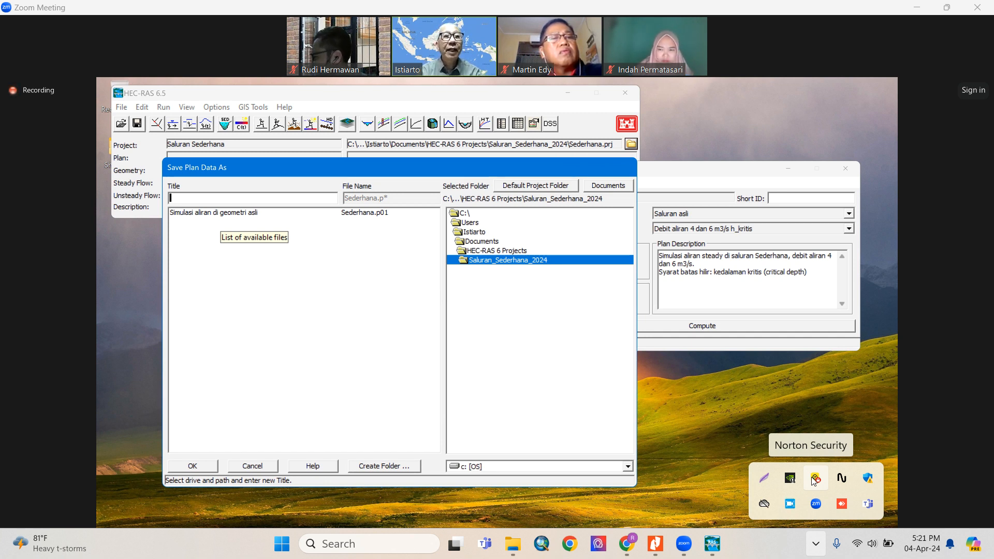
type("Simulasi aliran")
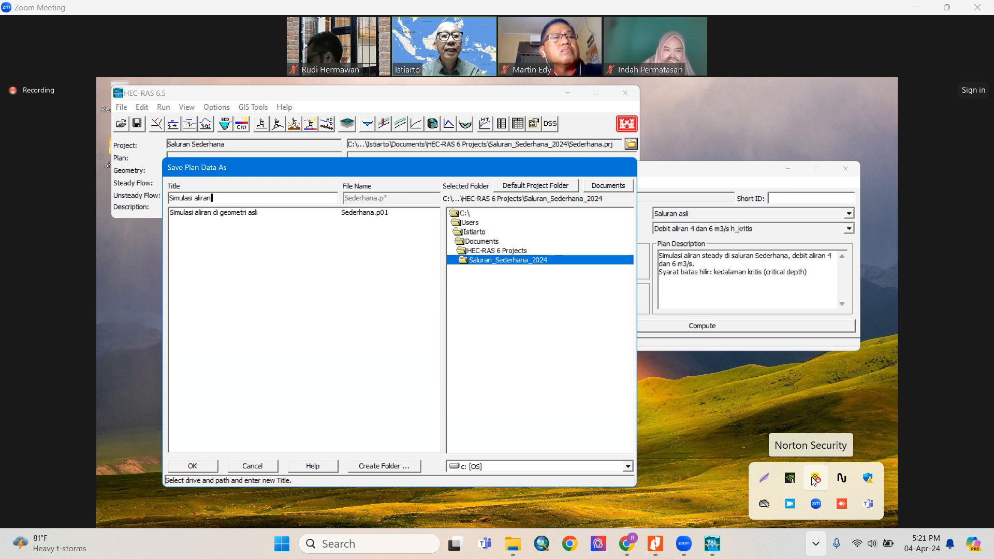
type(" syar")
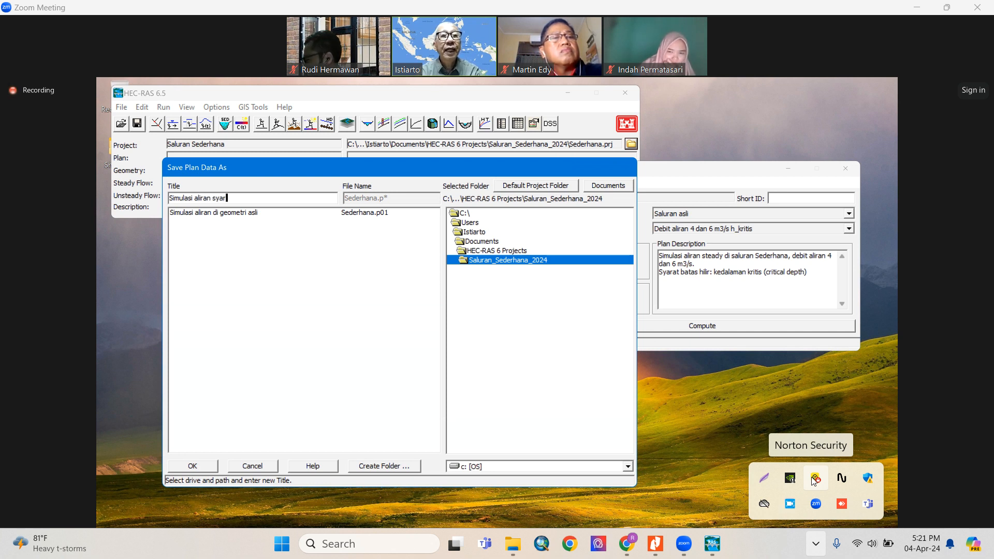
key("BackSpace")
key("BackSpace")
key("BackSpace")
key("BackSpace")
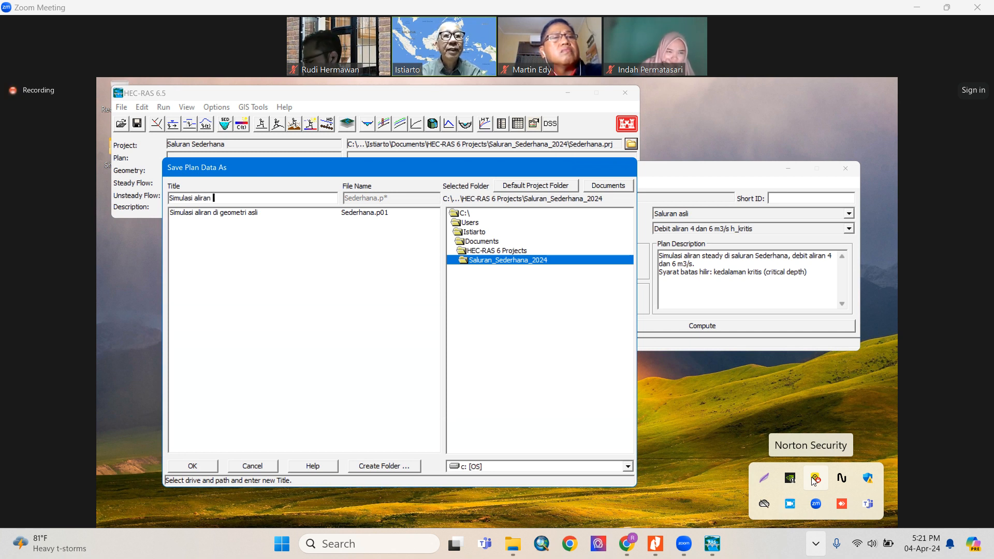
type("h")
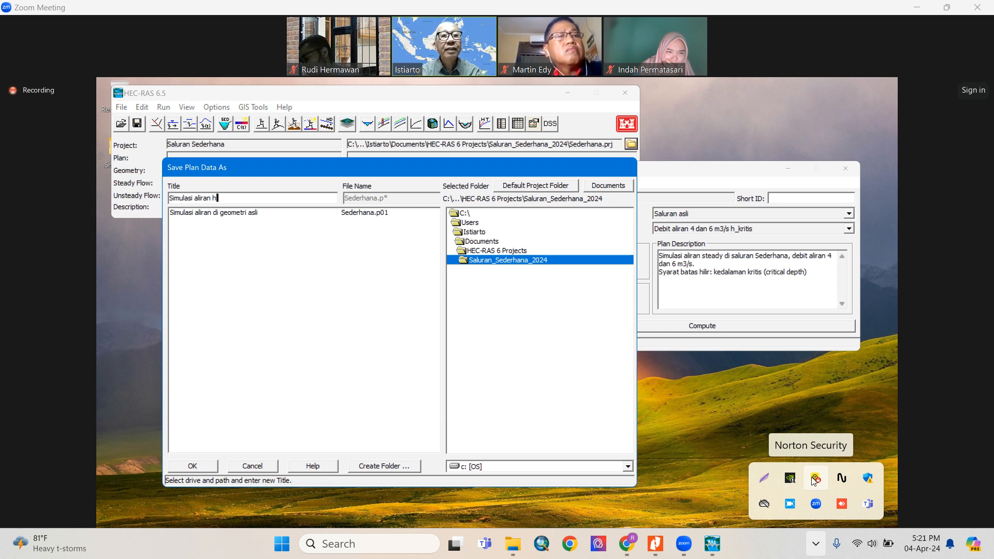
type("_kritis")
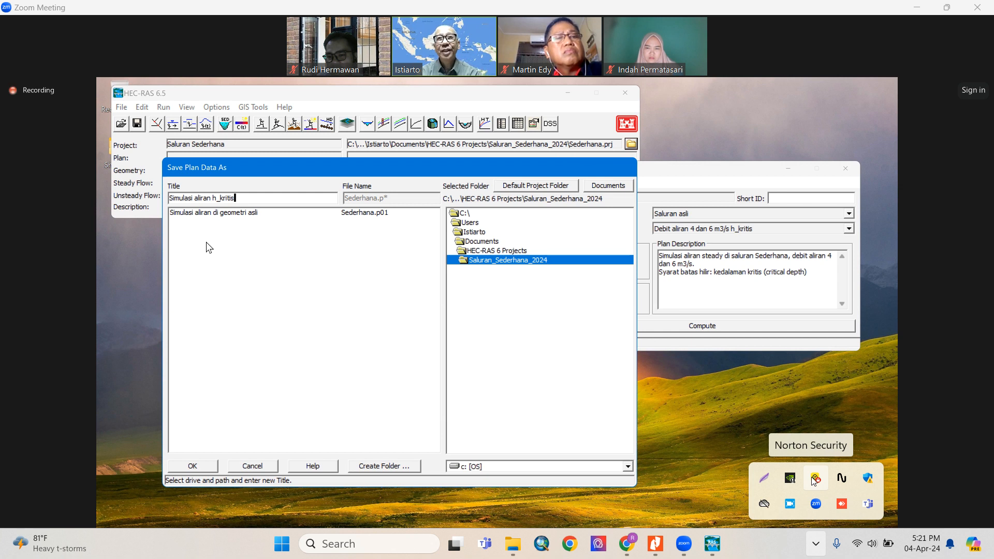
left_click(199, 465)
- Set the plan's short identifier to Steady_02
type("S")
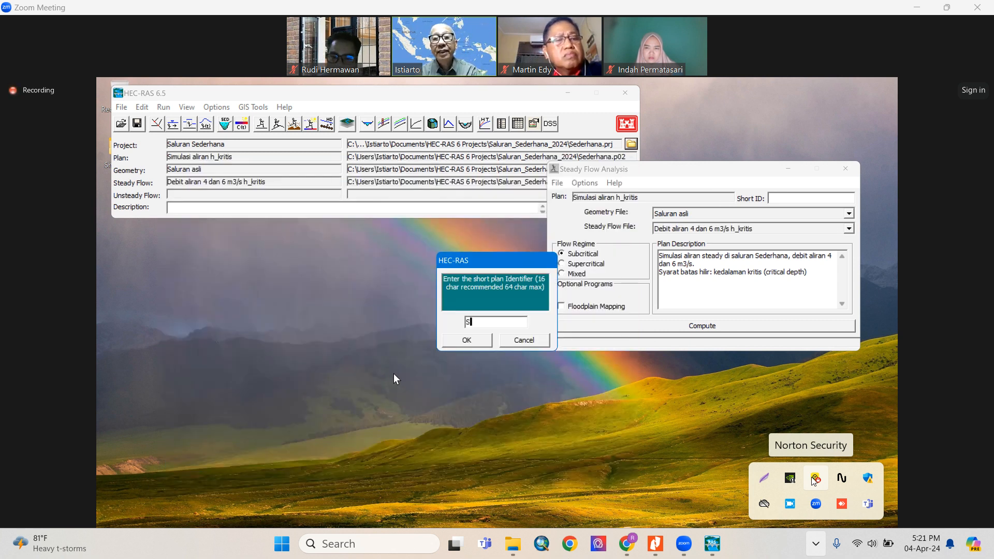
type("teady_02")
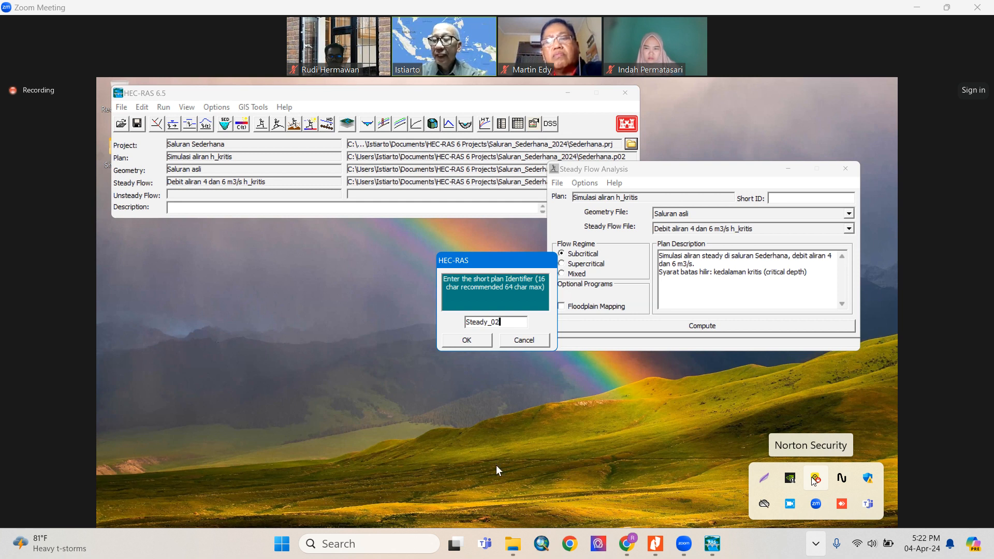
left_click(481, 338)
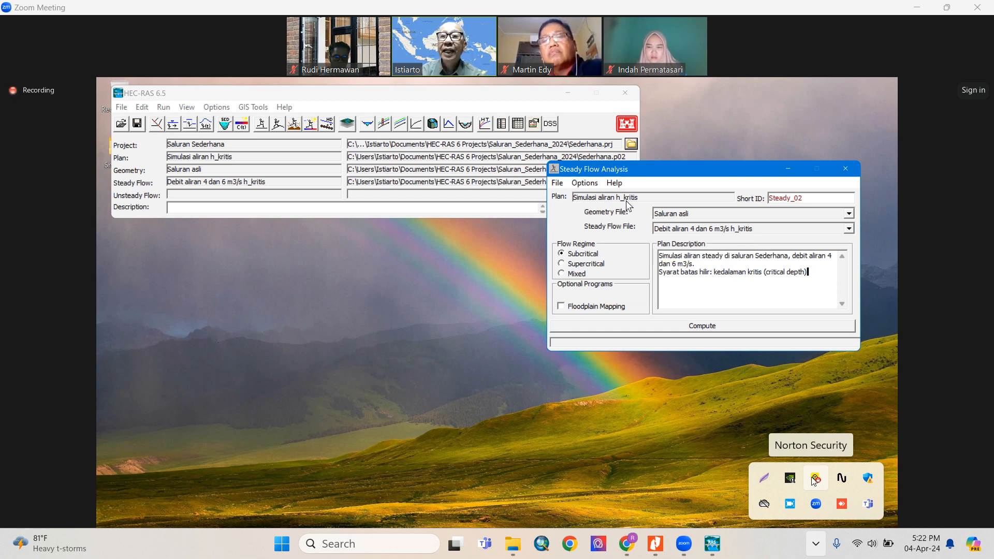
- Compute the steady flow simulation for the critical-depth plan and close the finished computations window
left_click(672, 325)
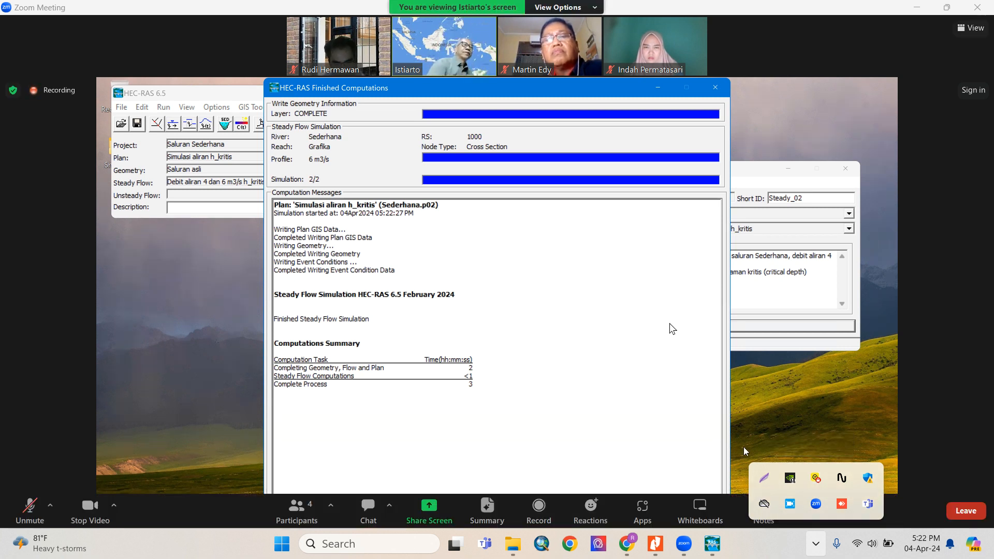
mouse_move(794, 514)
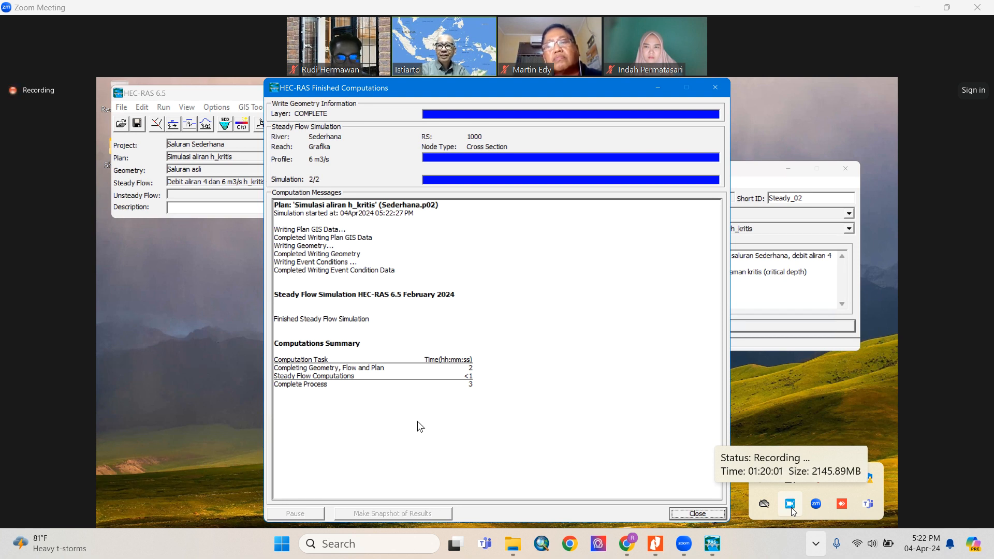
left_click(698, 514)
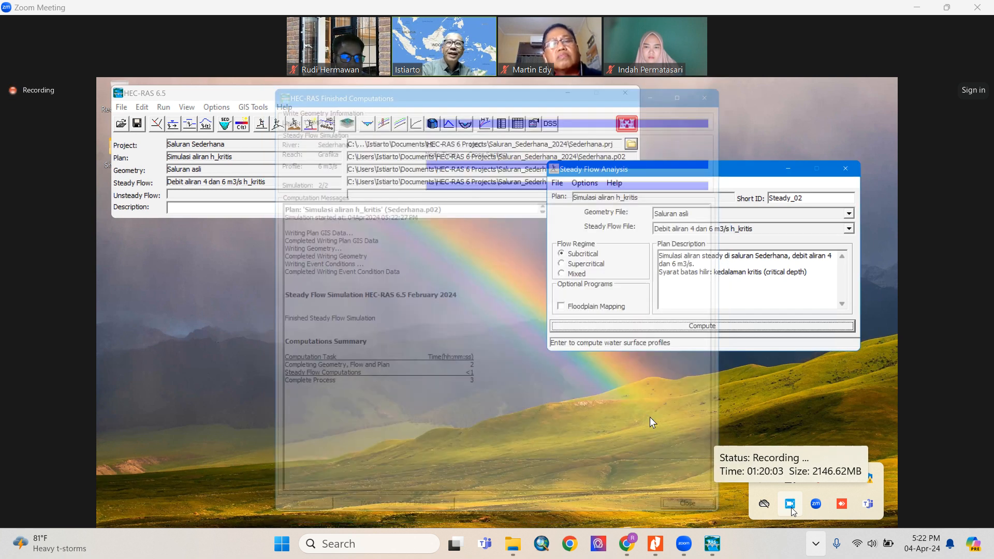
- Plot the water surface profile of the critical-depth plan and add the 4 m3/s profile alongside 6 m3/s
left_click(385, 125)
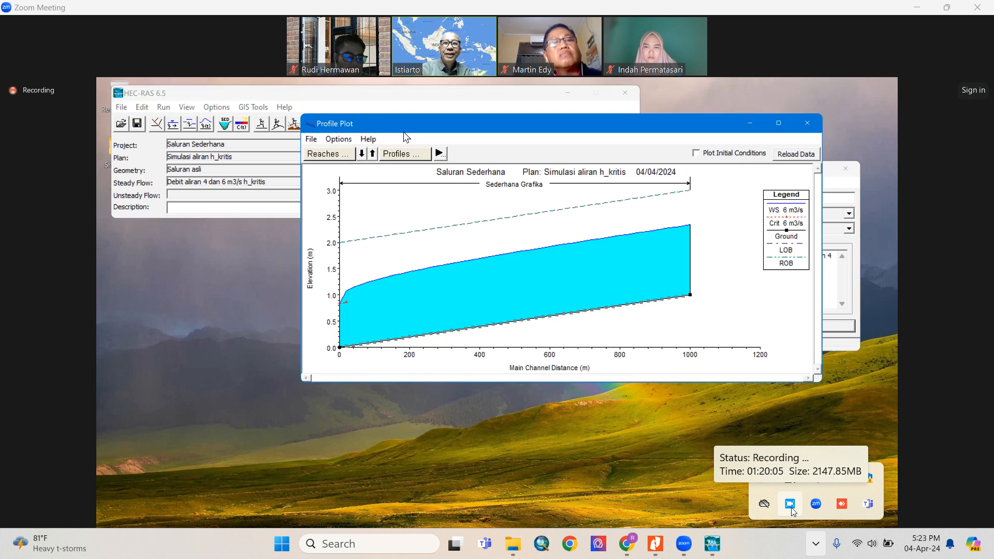
left_click(779, 123)
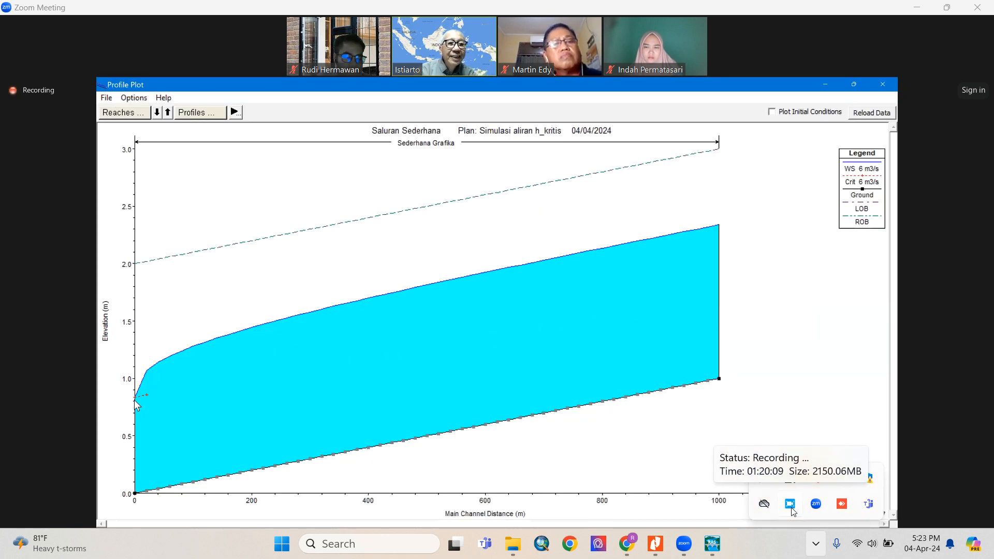
left_click(210, 114)
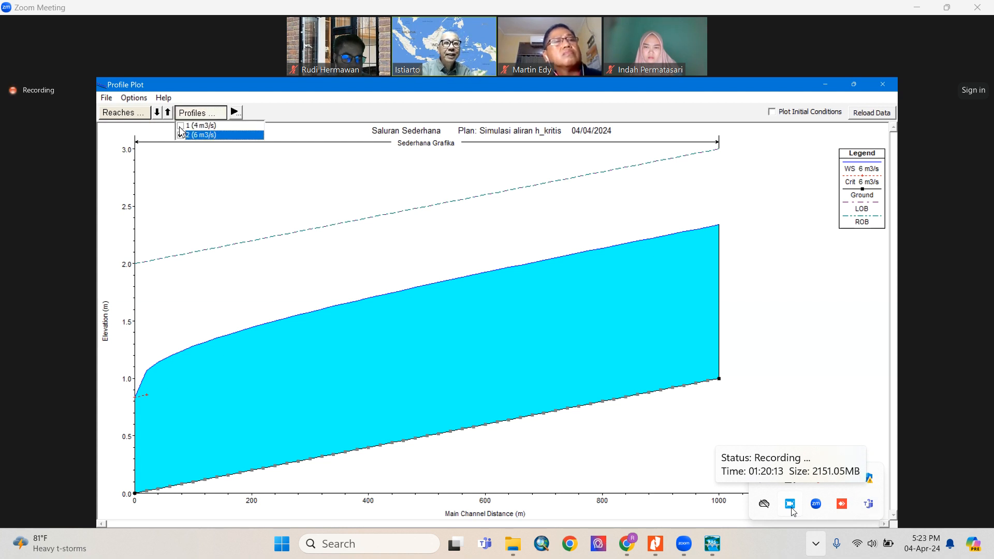
left_click(181, 126)
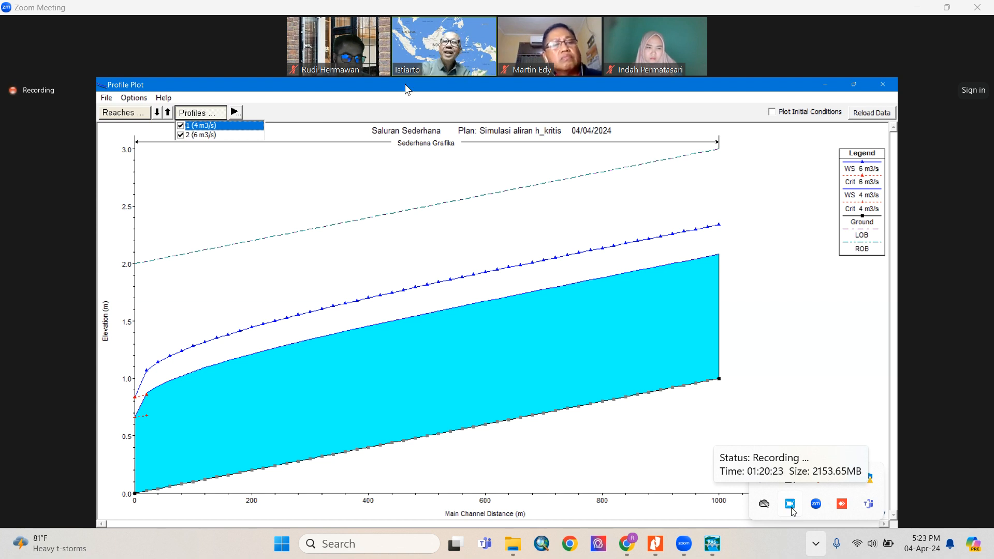
left_click(854, 84)
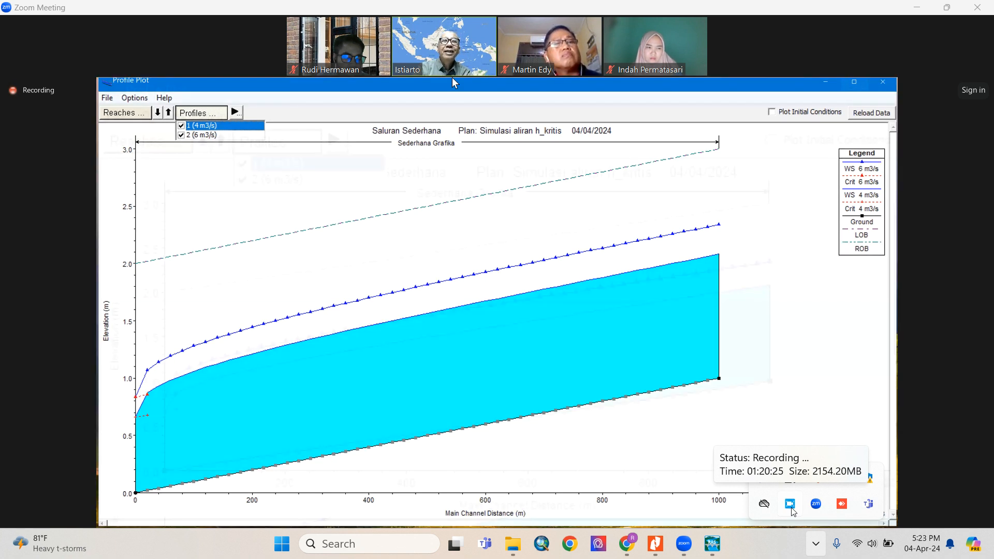
- Open the general profile plot of velocities and hide the 6 m3/s profile, leaving only 4 m3/s
left_click(176, 95)
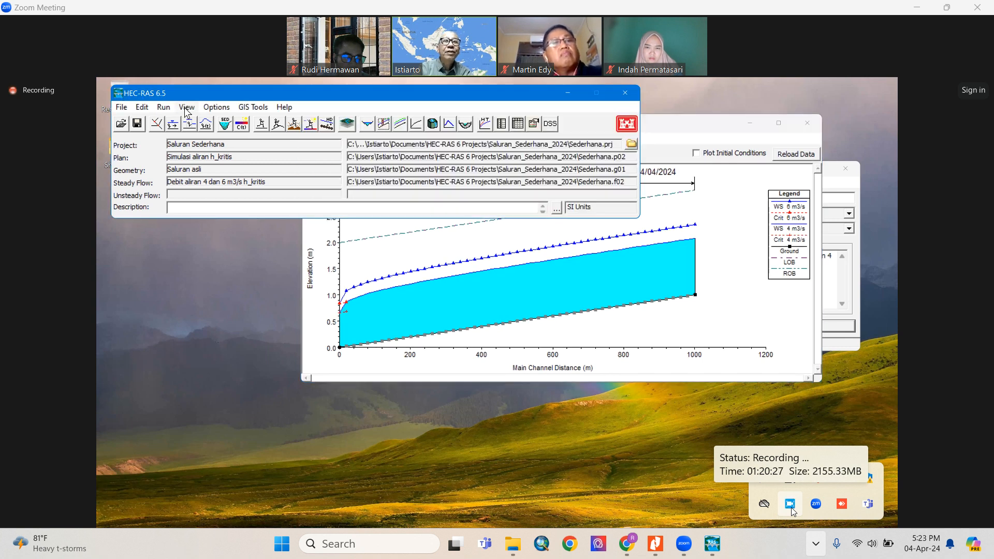
left_click(186, 107)
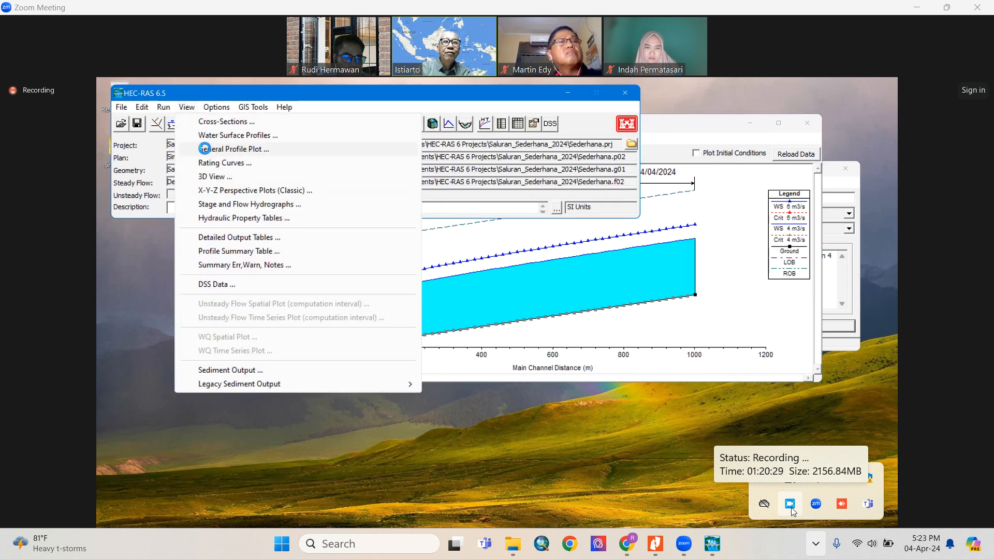
left_click(228, 150)
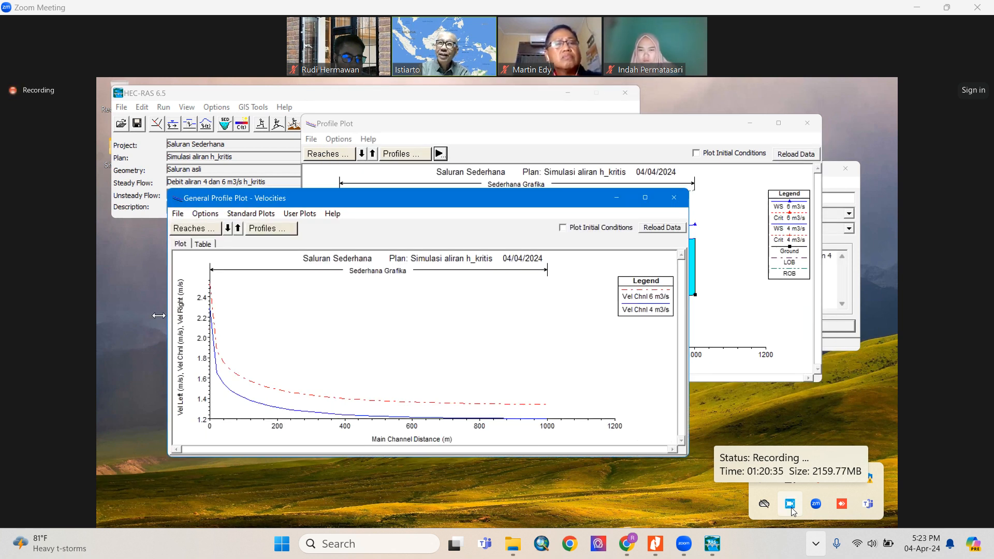
left_click(229, 303)
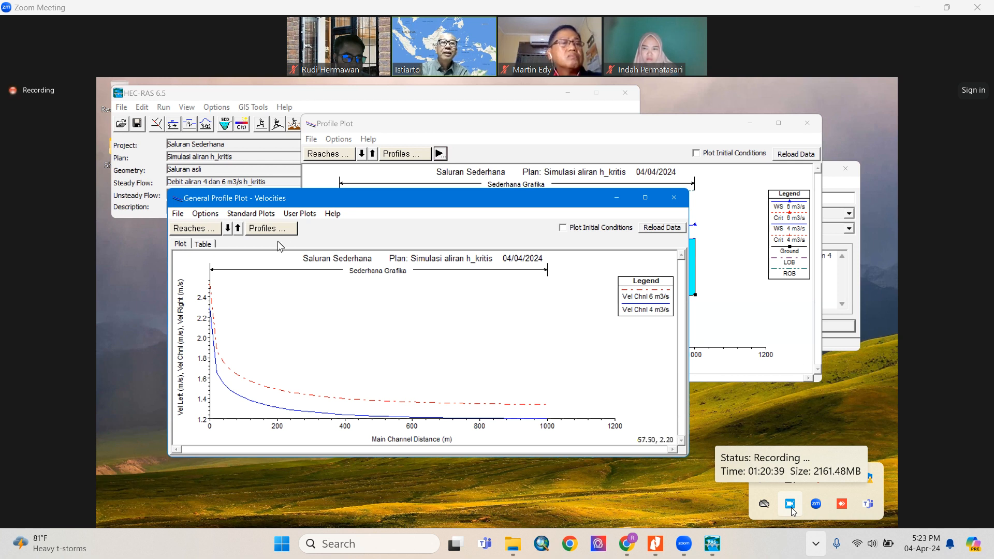
left_click(263, 228)
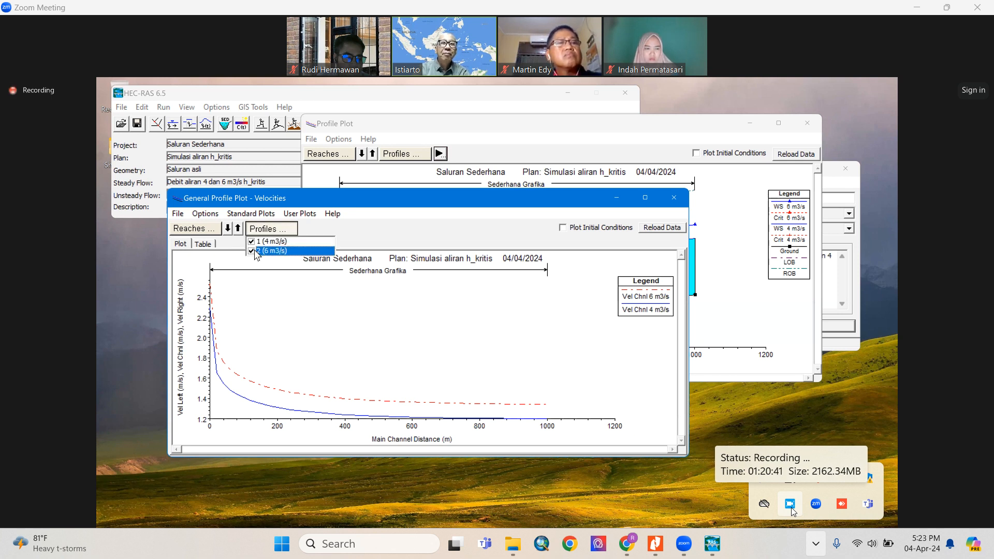
left_click(252, 251)
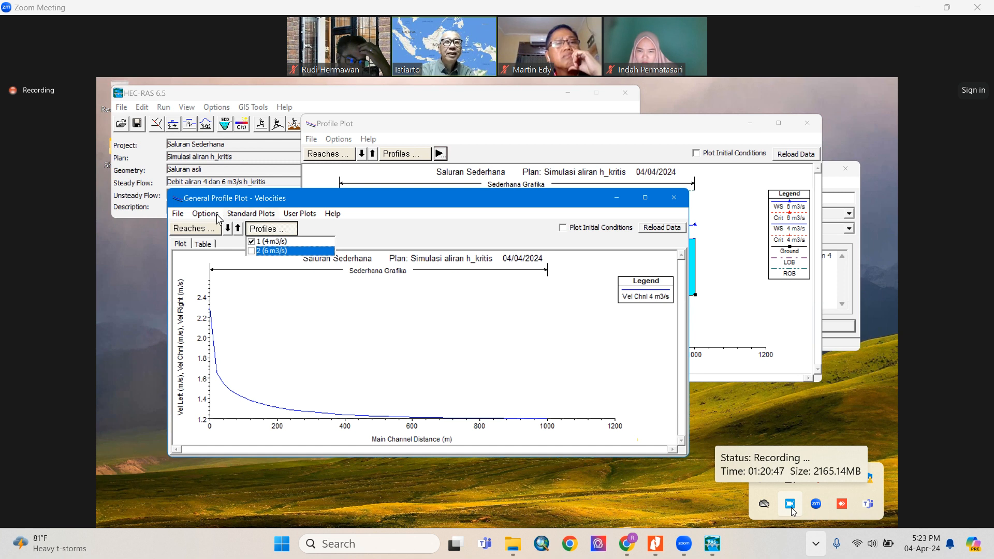
- Check the velocity plot against the water surface profile, then close and reopen the general profile plot of velocities
left_click(638, 135)
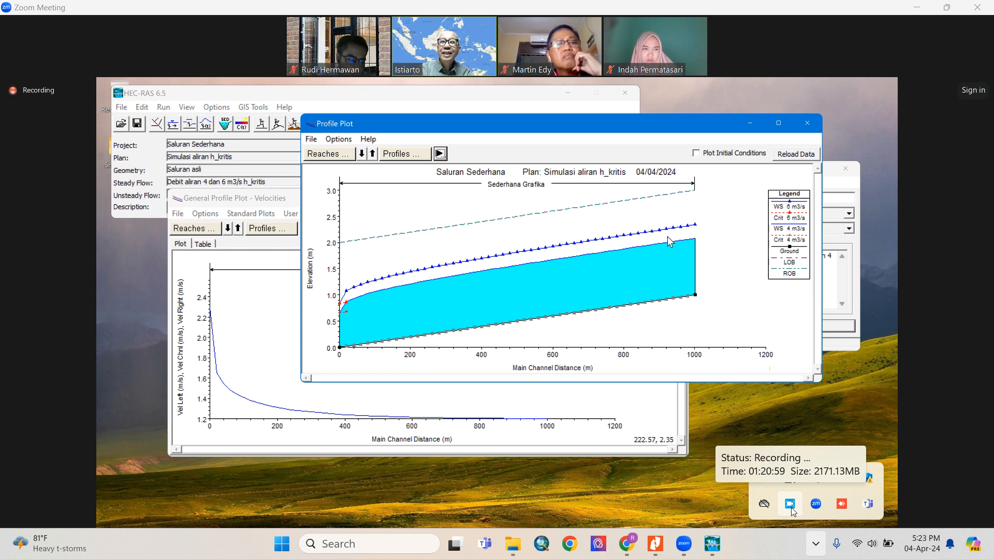
left_click(290, 292)
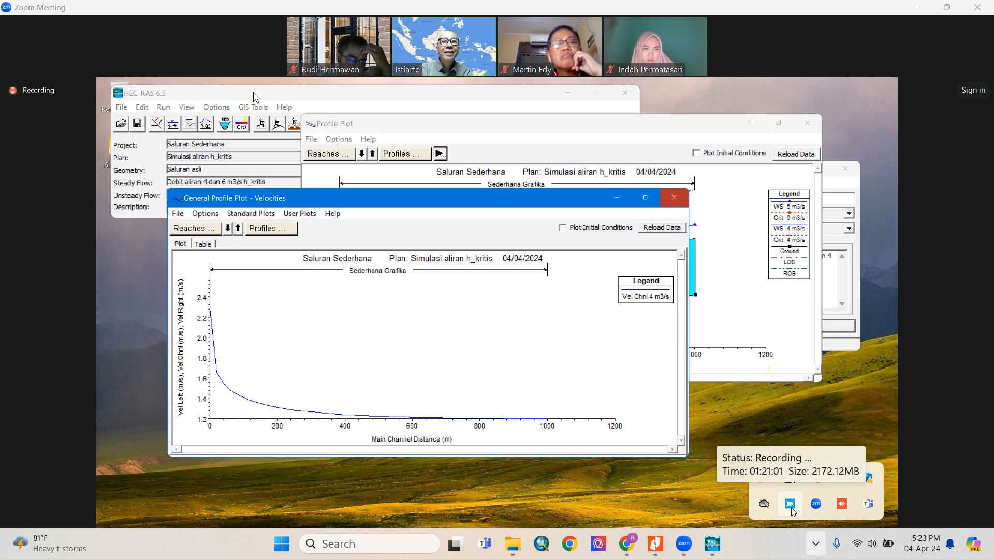
left_click(674, 198)
left_click(254, 94)
left_click(187, 107)
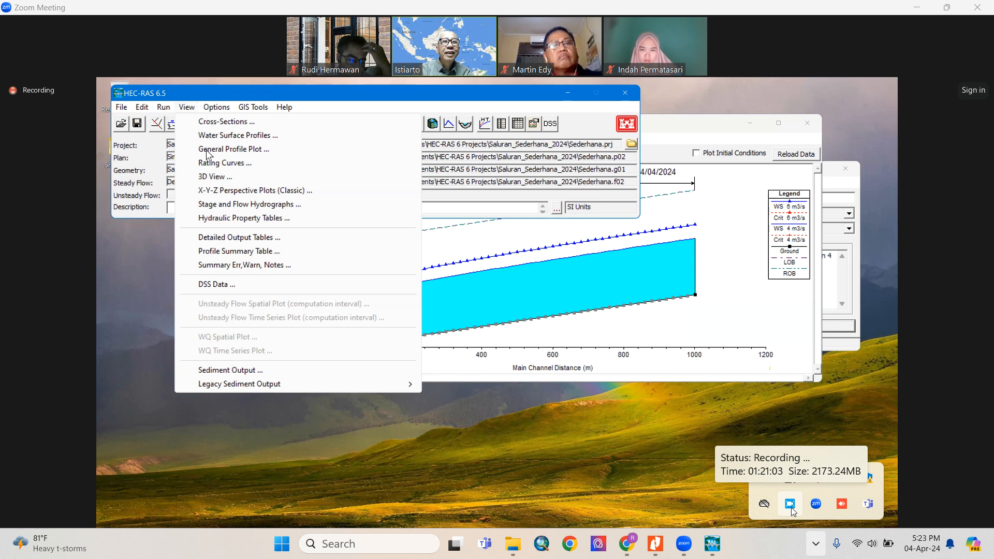
left_click(207, 149)
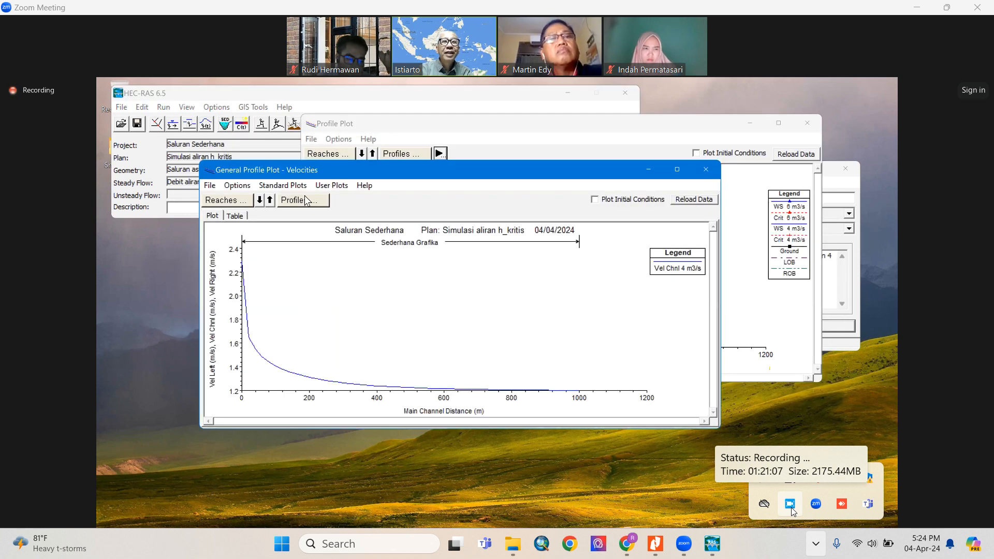
- Limit the general profile plot to Vel Chnl and include the plan Simulasi aliran di geometri asli (Steady_01) for comparison
left_click(304, 201)
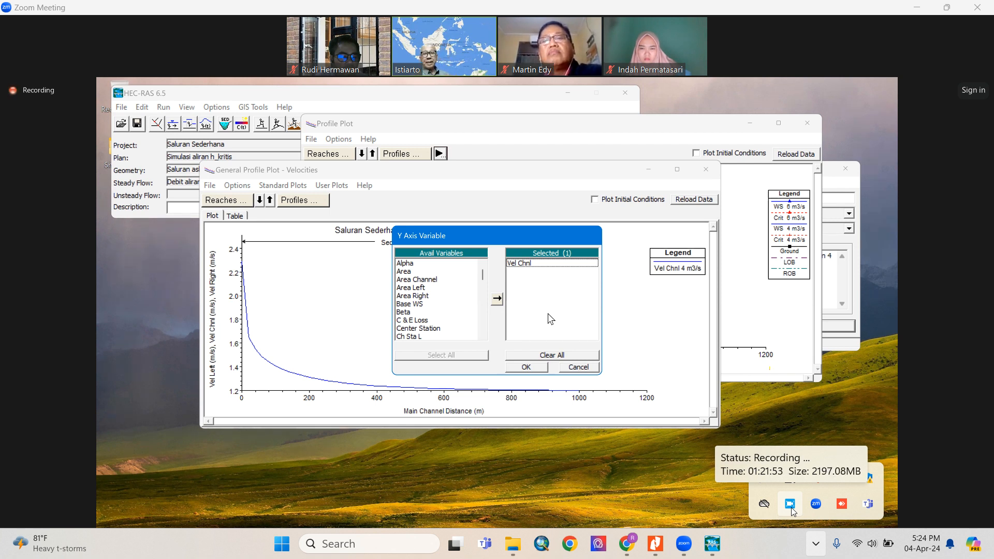
left_click(526, 367)
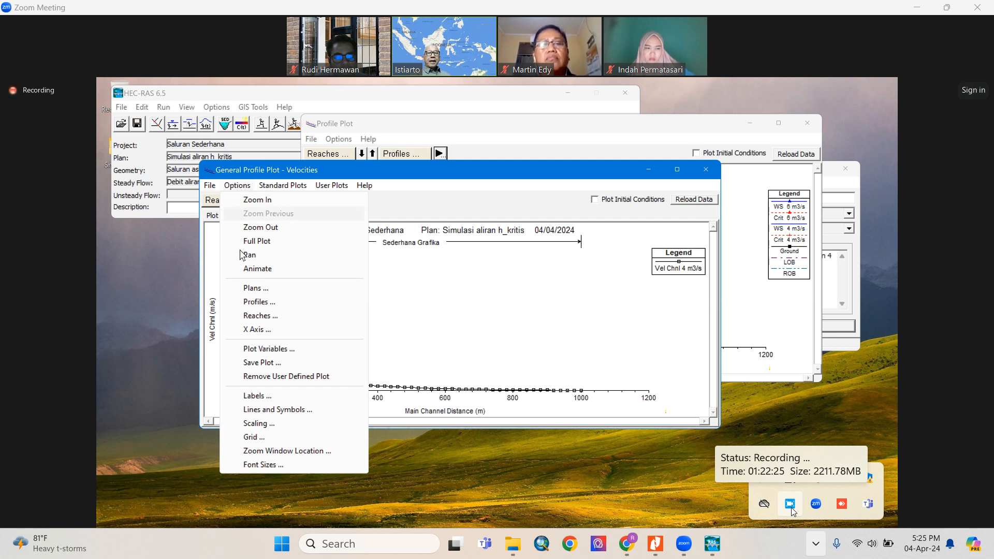
left_click(297, 288)
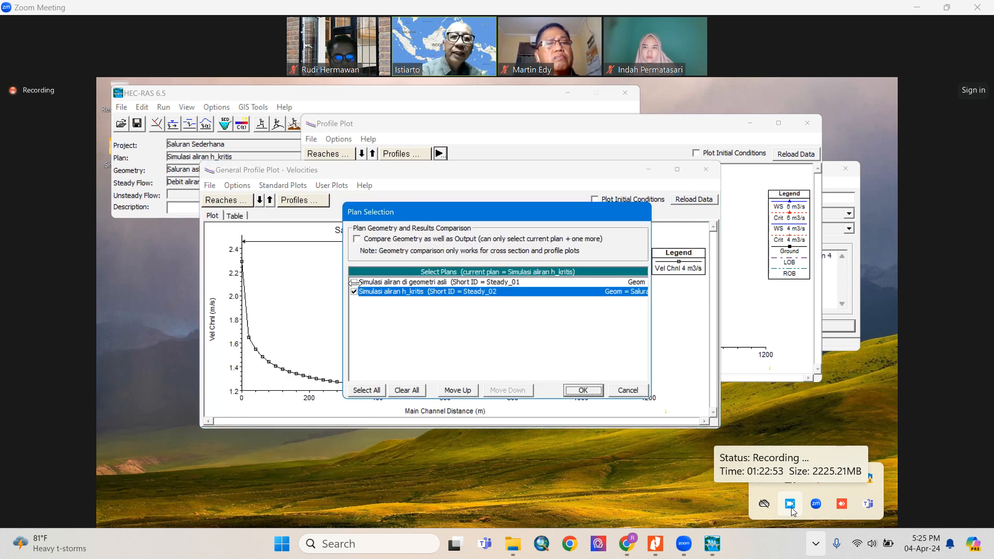
left_click(354, 282)
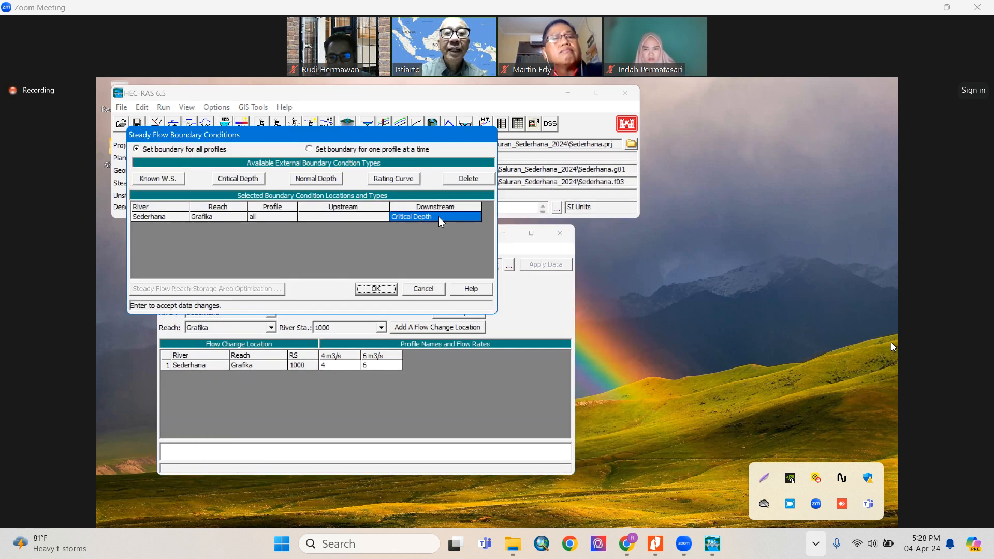
- Choose normal depth as the downstream boundary condition for all profiles of reach Grafika on river Sederhana
left_click(310, 179)
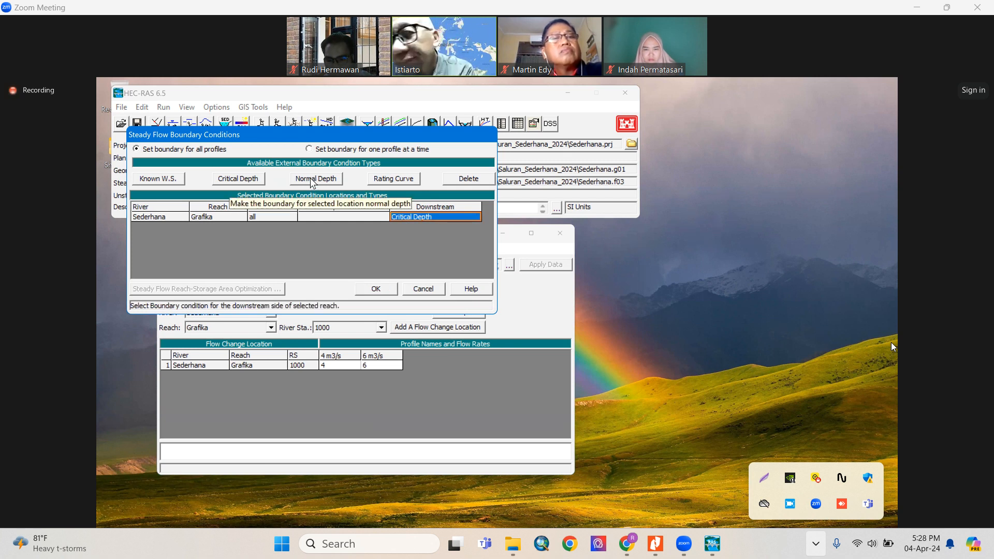
mouse_move(906, 337)
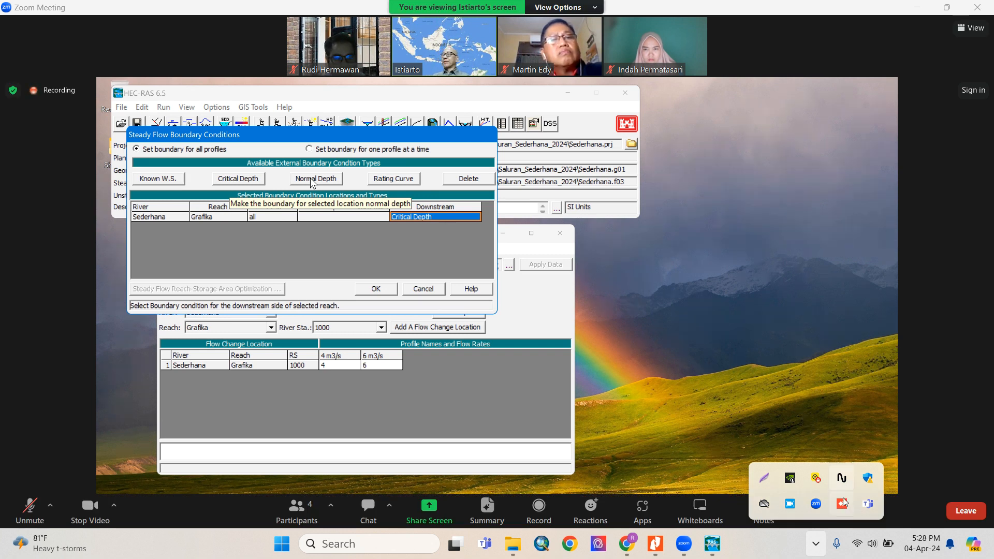
mouse_move(796, 507)
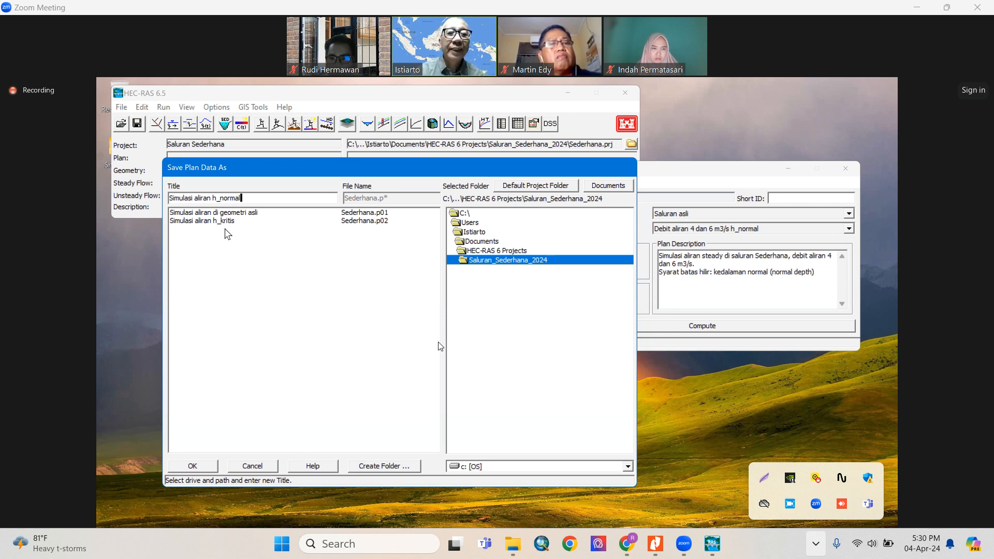
- Save the plan as Simulasi aliran h_normal and enter Steady_03 as its short identifier
left_click(209, 466)
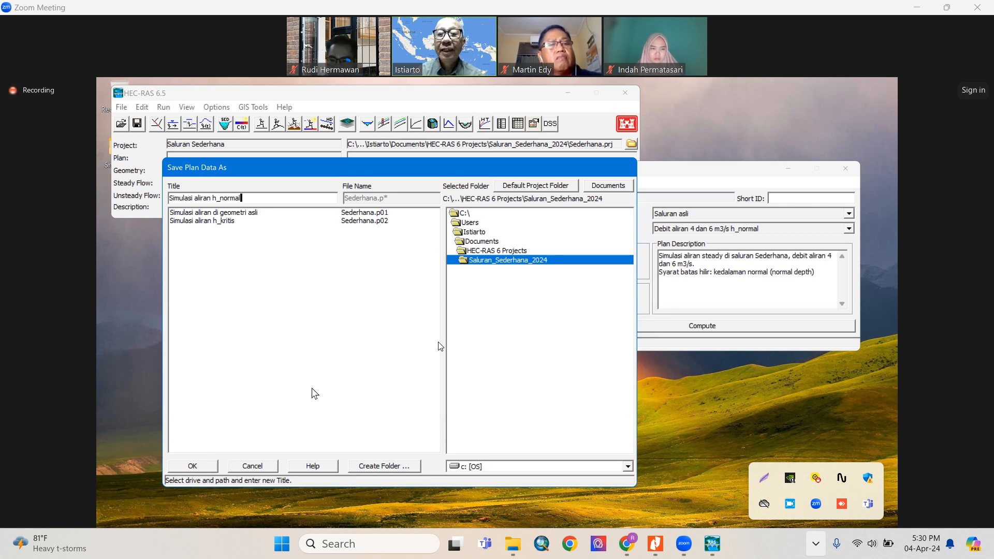
type("Steady_03")
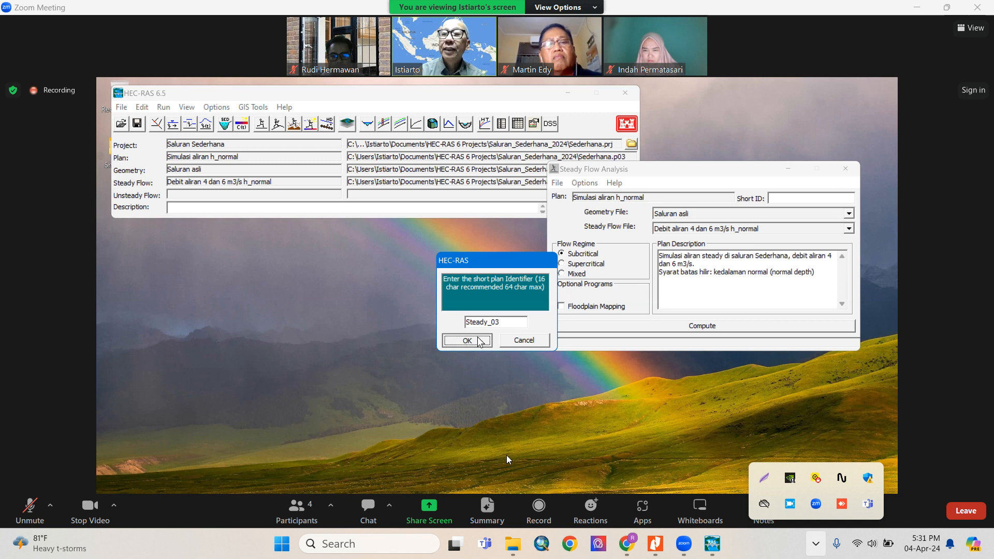
mouse_move(789, 501)
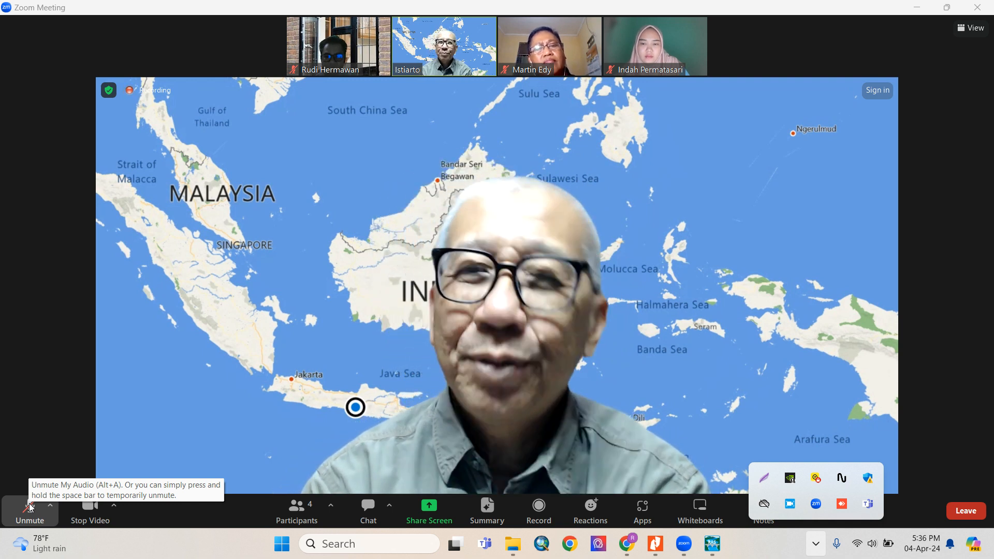
left_click(31, 507)
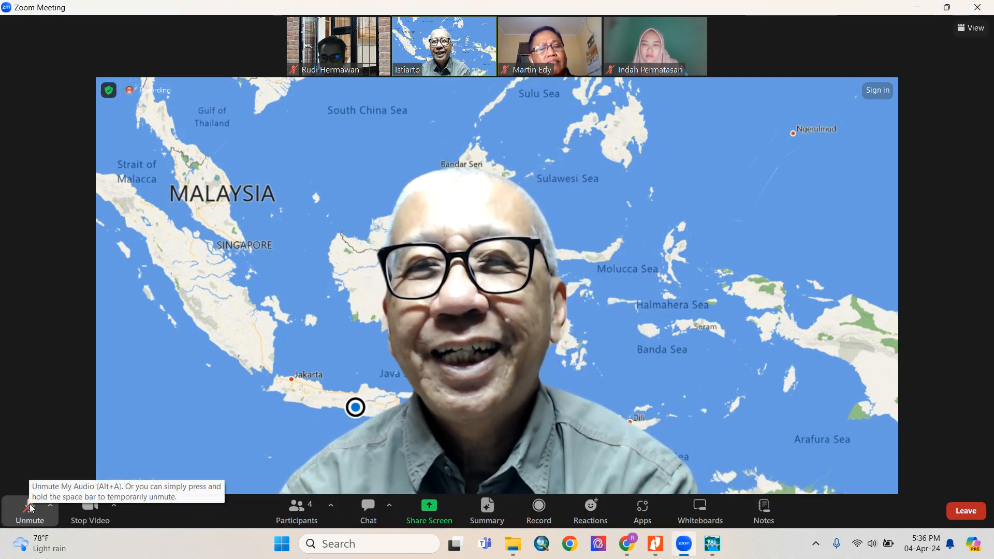
left_click(31, 509)
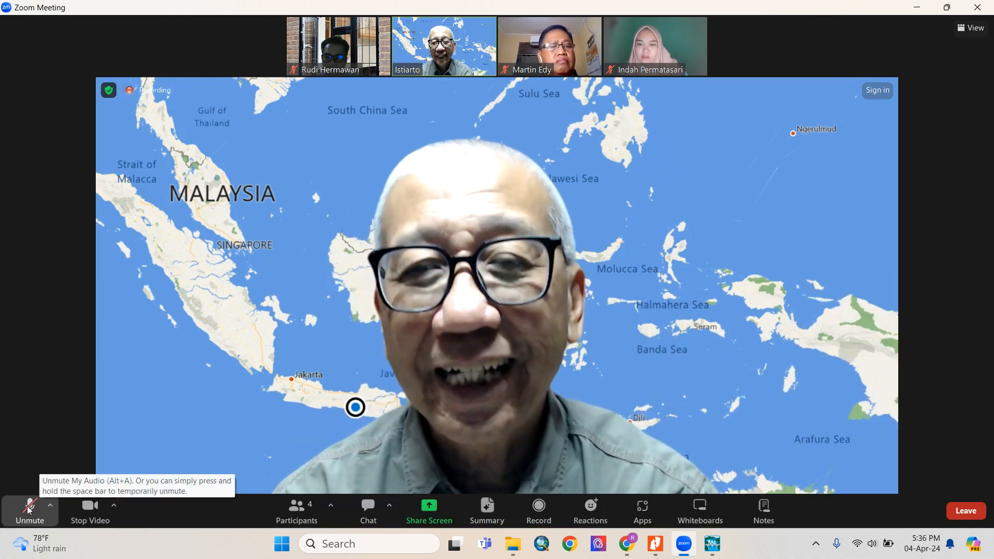
left_click(30, 508)
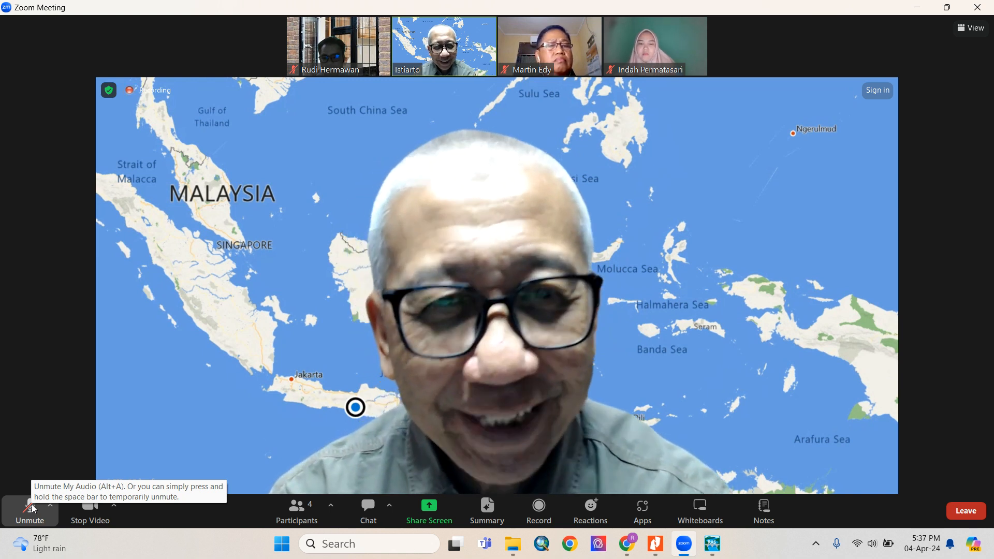
left_click(32, 508)
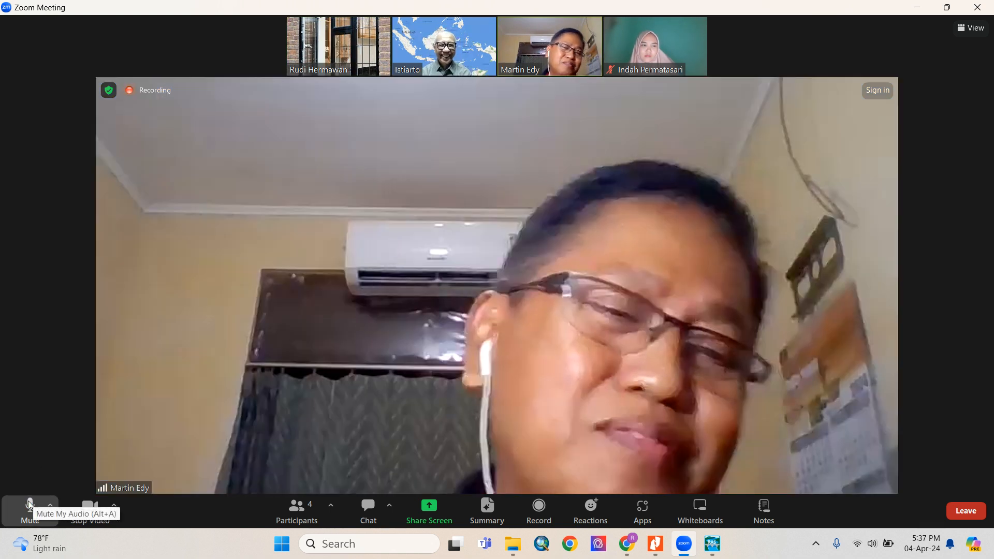
left_click(28, 501)
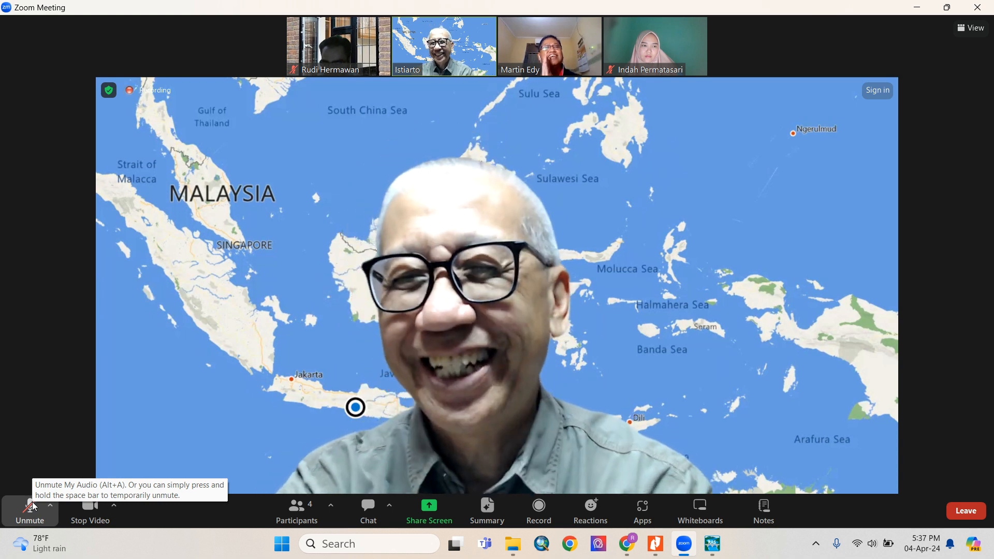
left_click(30, 507)
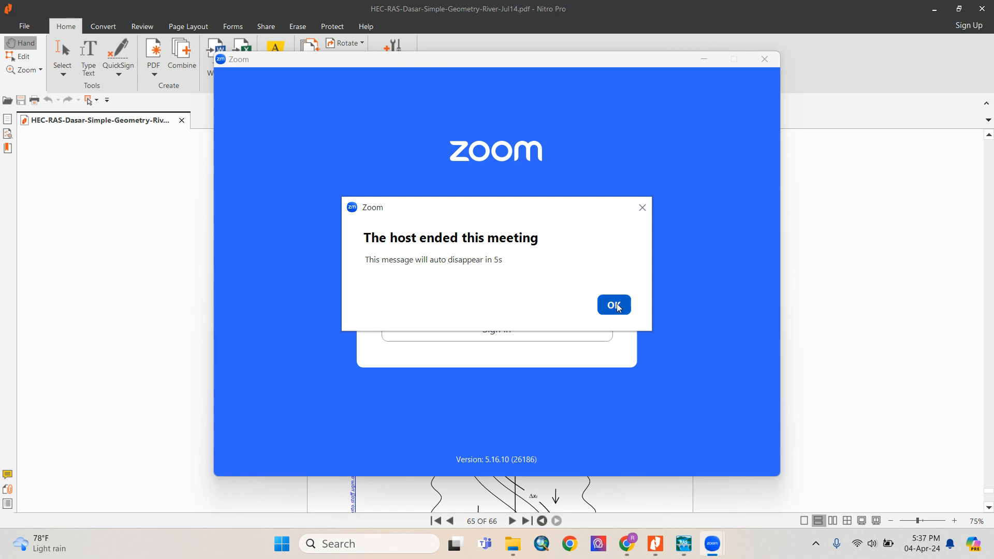
left_click(616, 305)
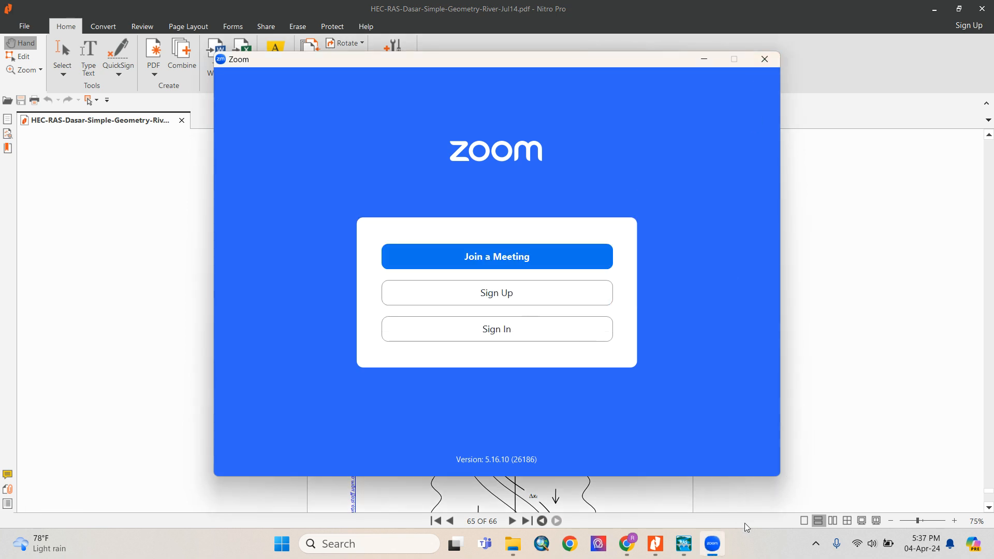
left_click(814, 544)
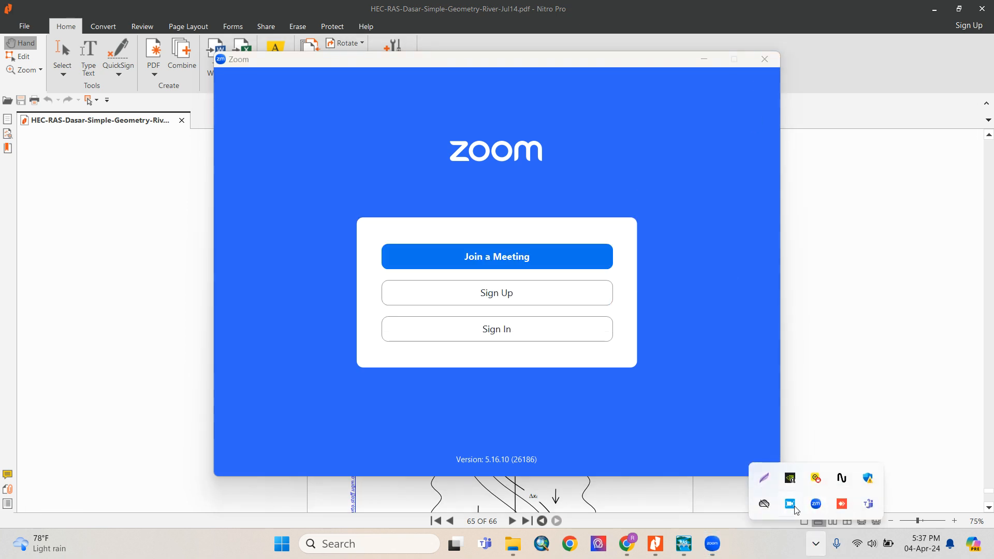